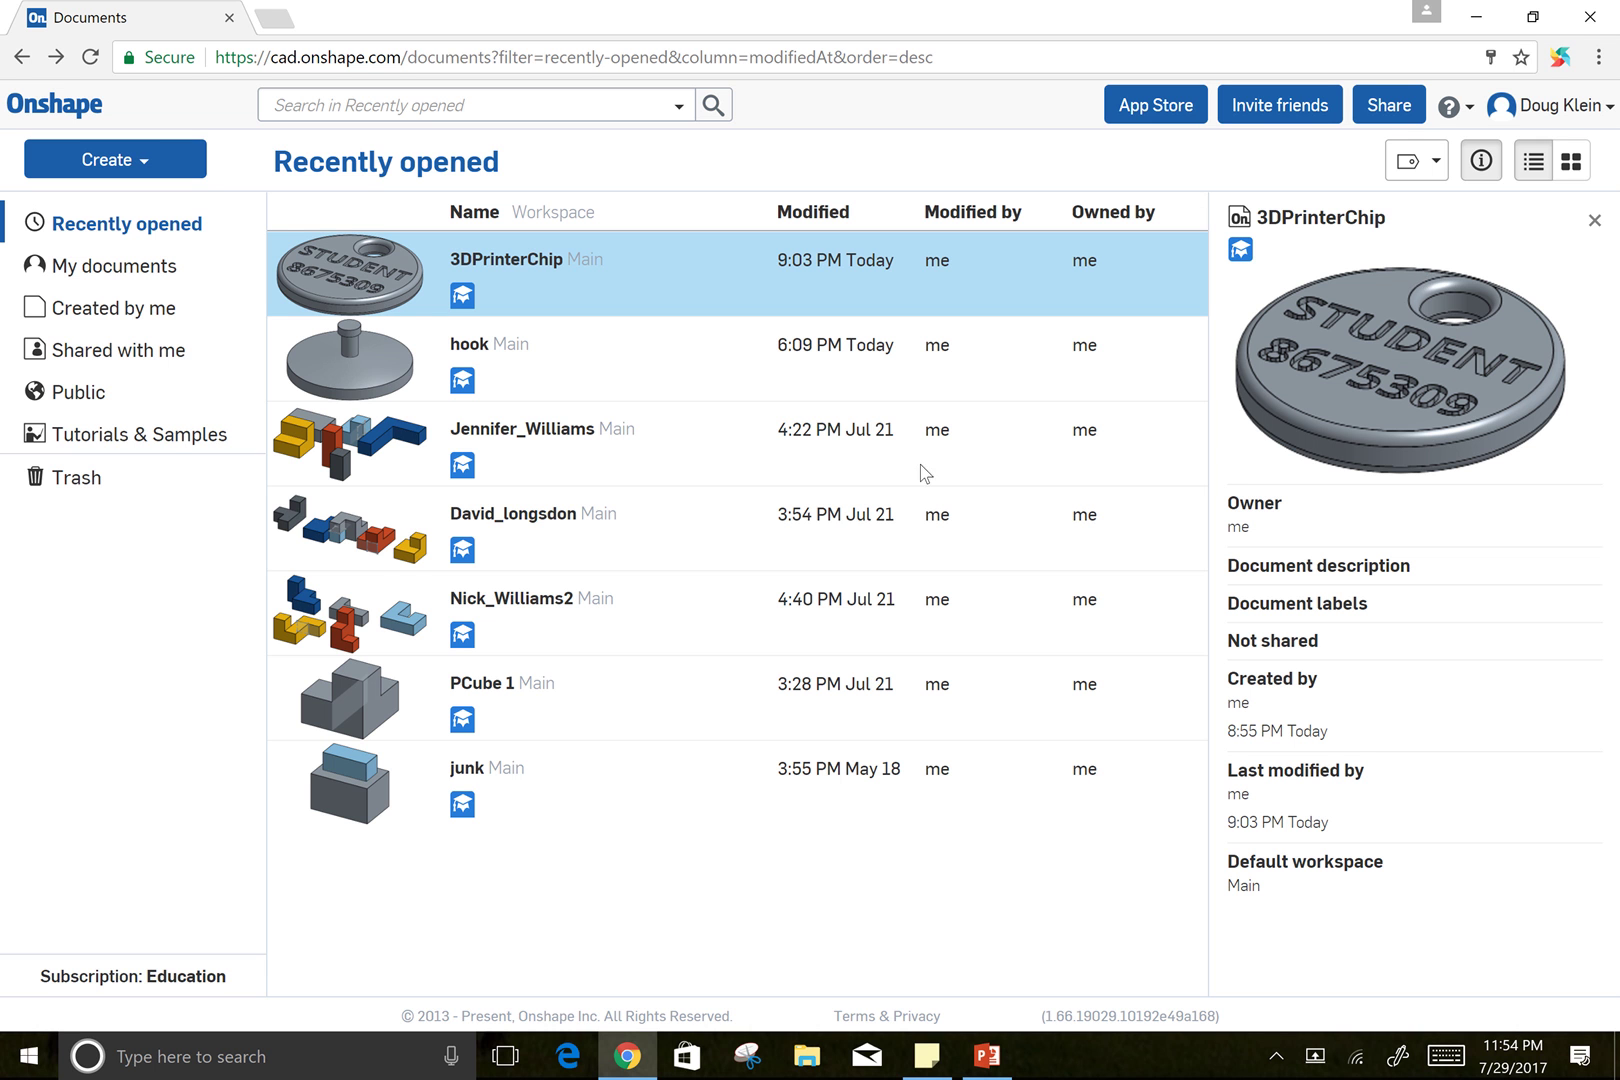
# - Create a new document named Chip
pyautogui.click(92, 163)
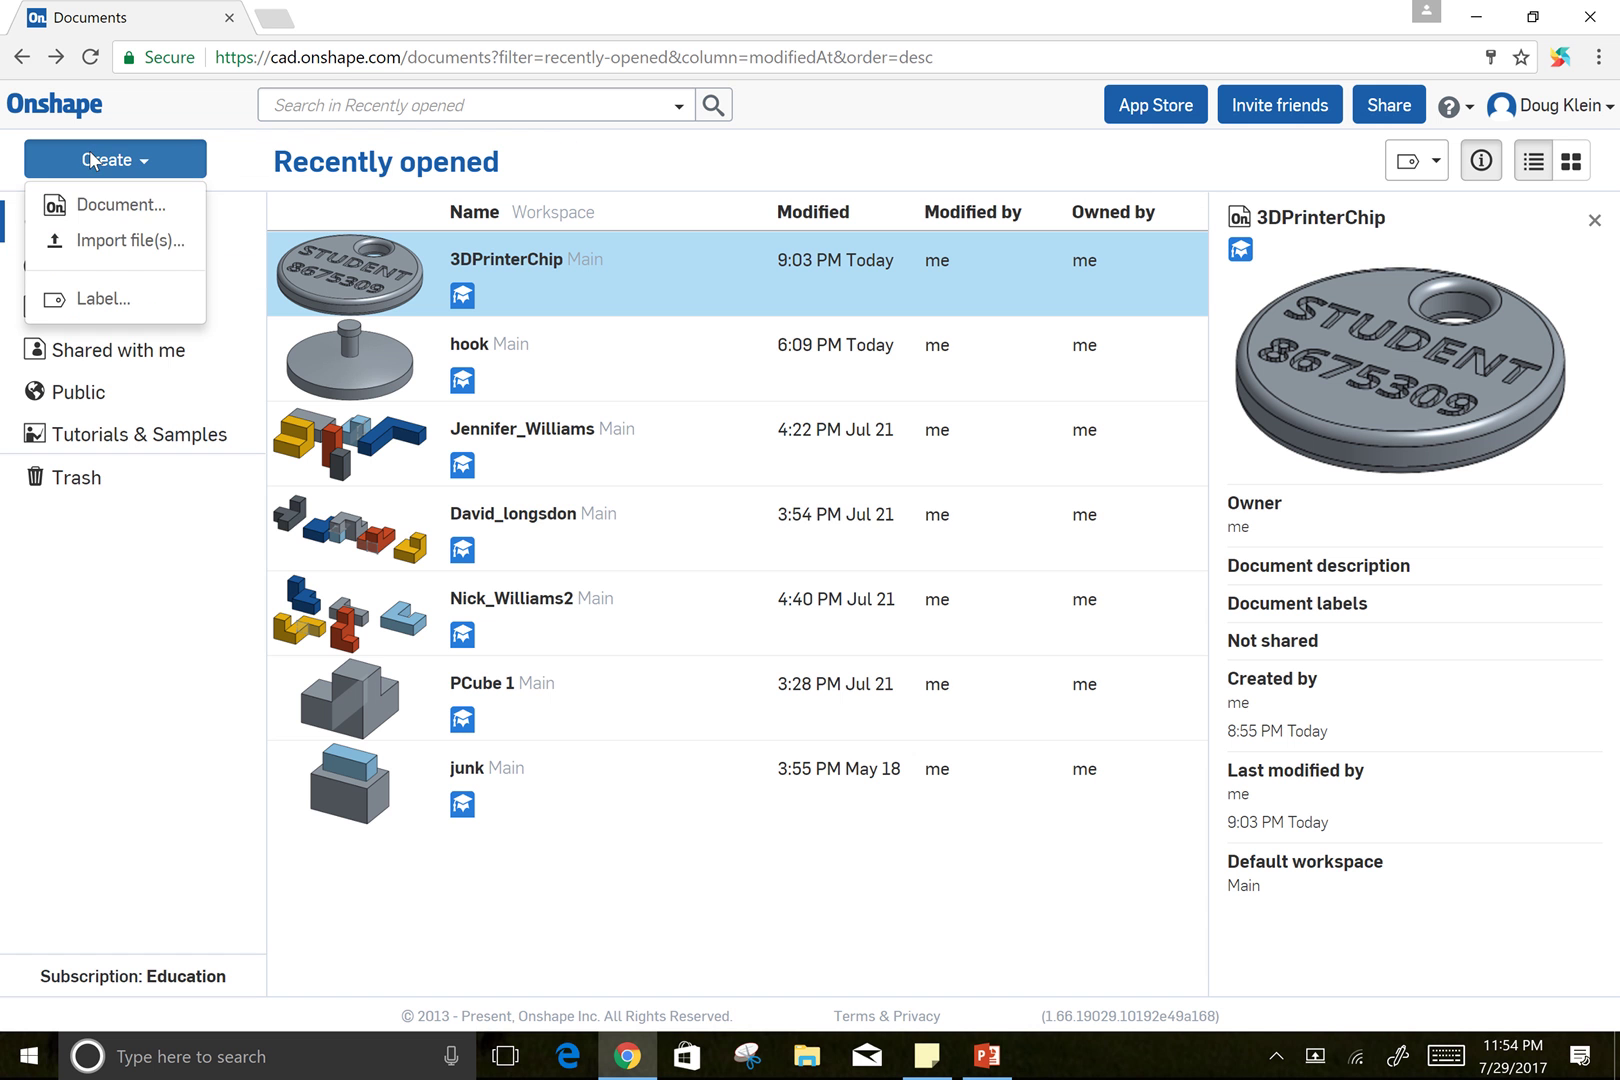
pyautogui.click(103, 205)
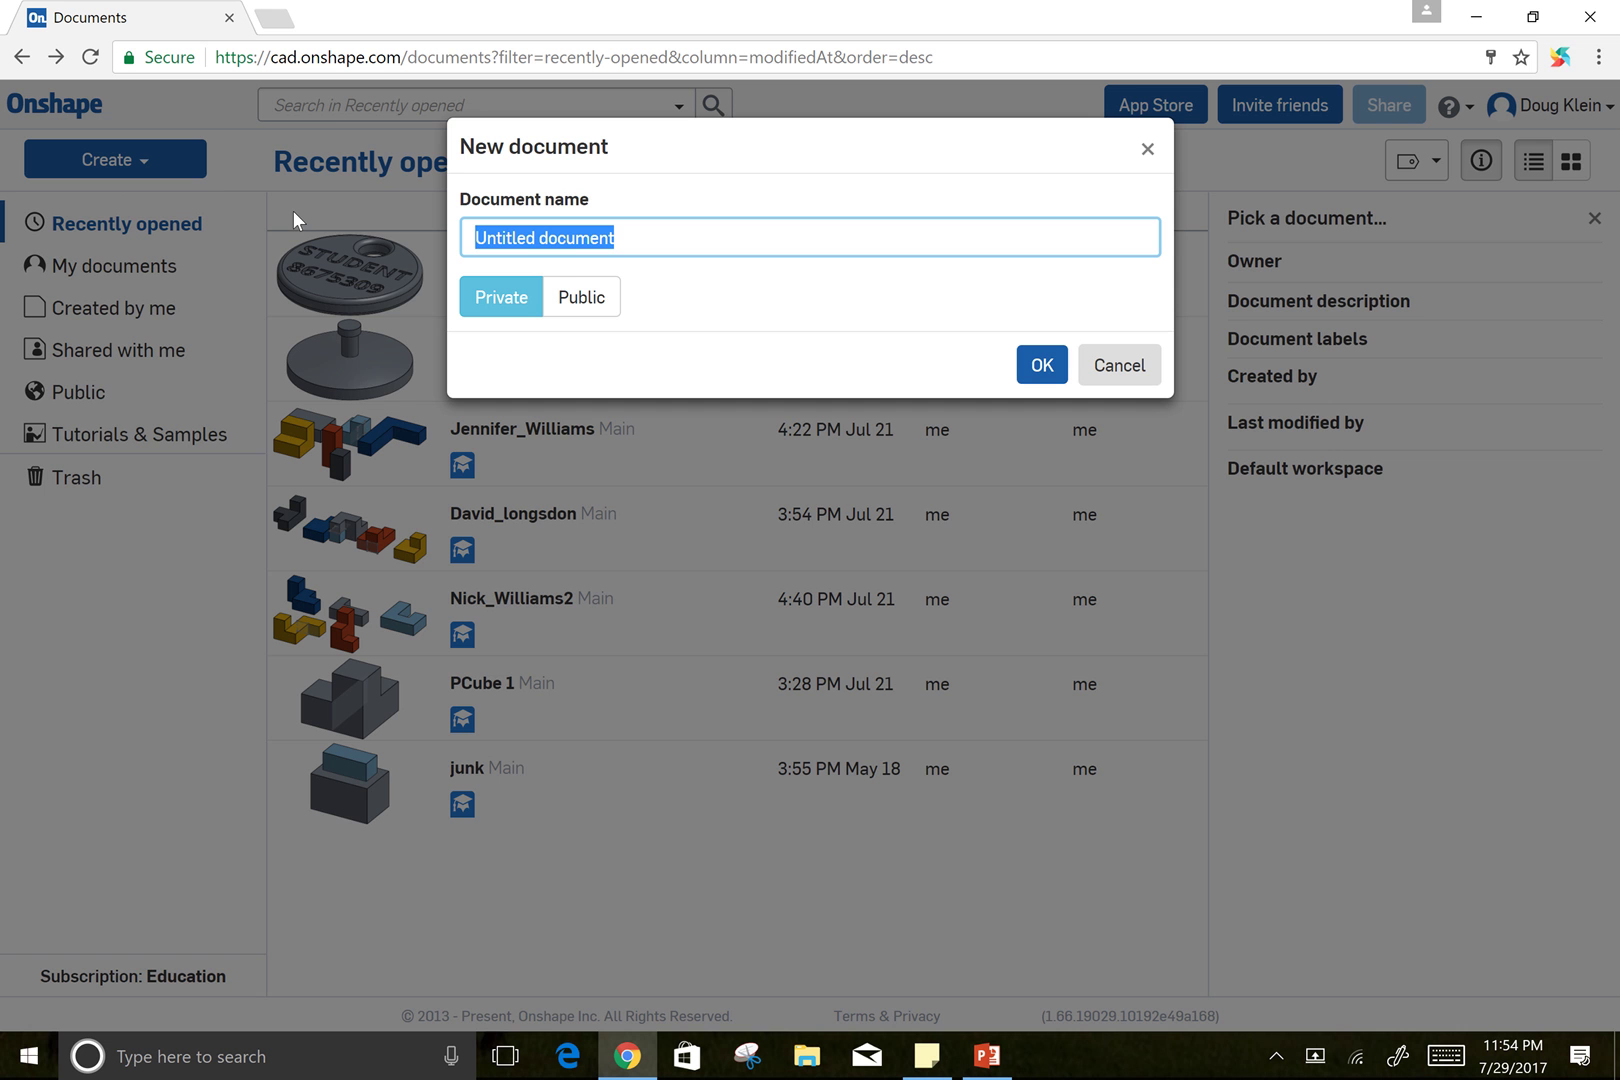
pyautogui.write('Chip')
pyautogui.press('Return')
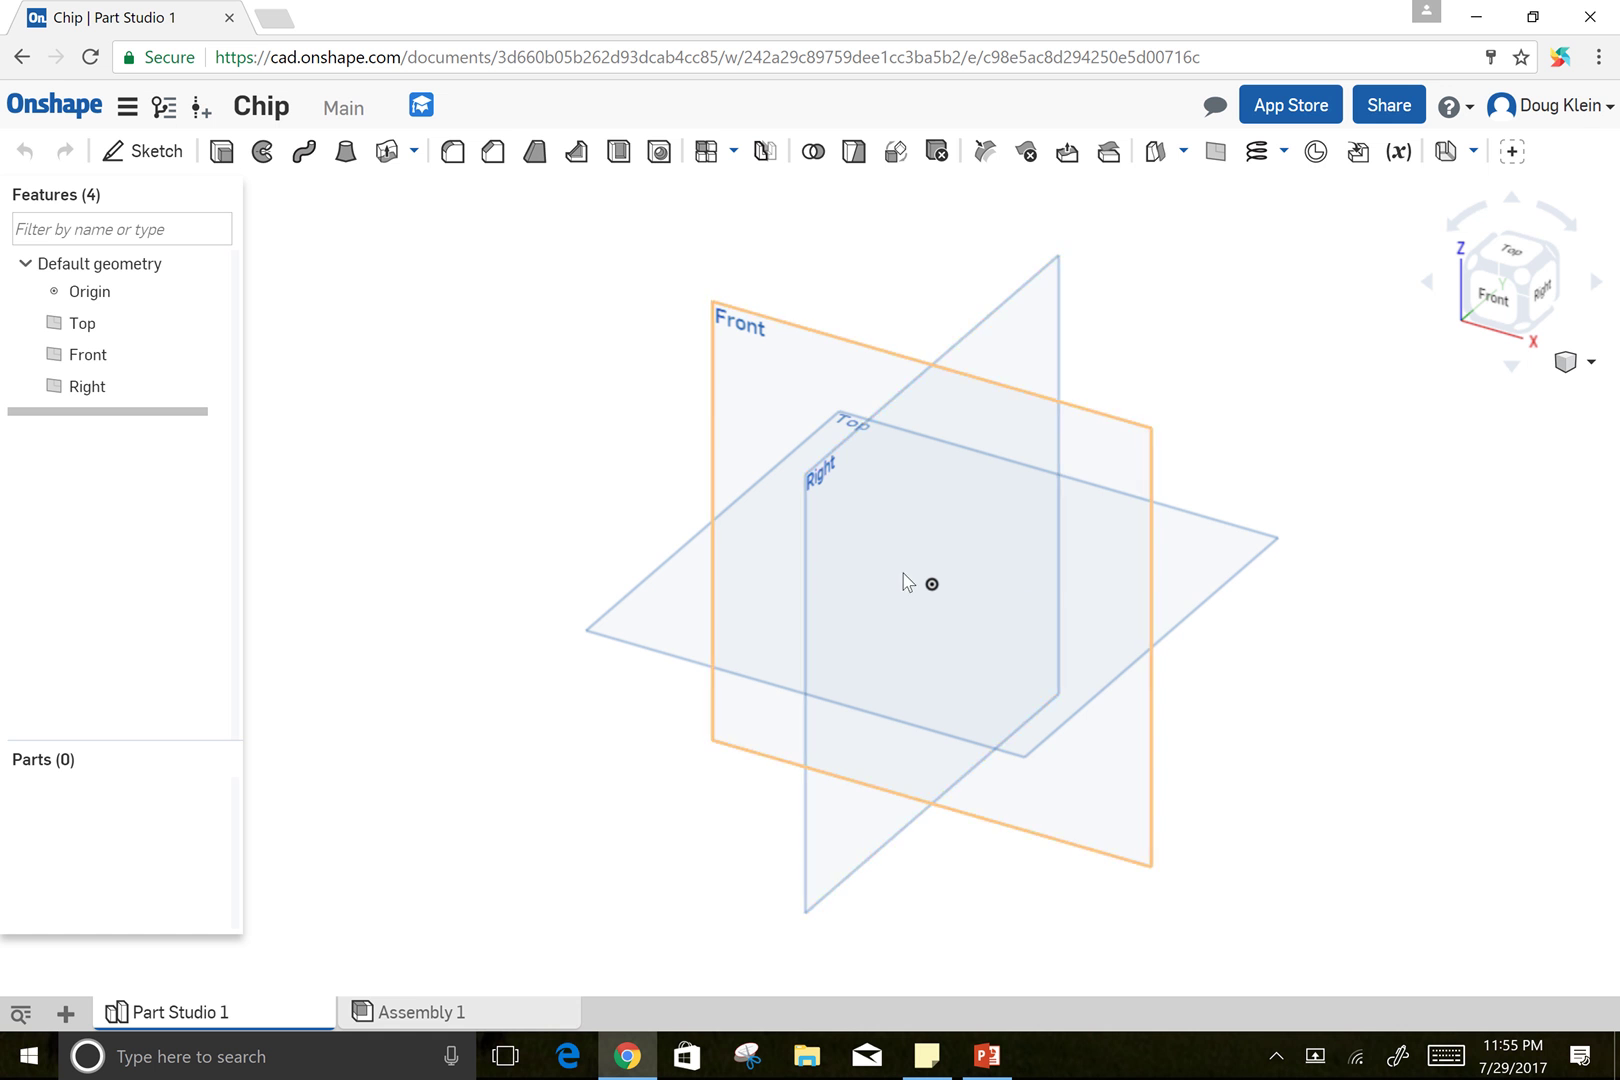
pyautogui.moveTo(1008, 543)
pyautogui.mouseDown(button='right')
pyautogui.moveTo(947, 518)
pyautogui.moveTo(986, 548)
pyautogui.mouseUp(button='right')
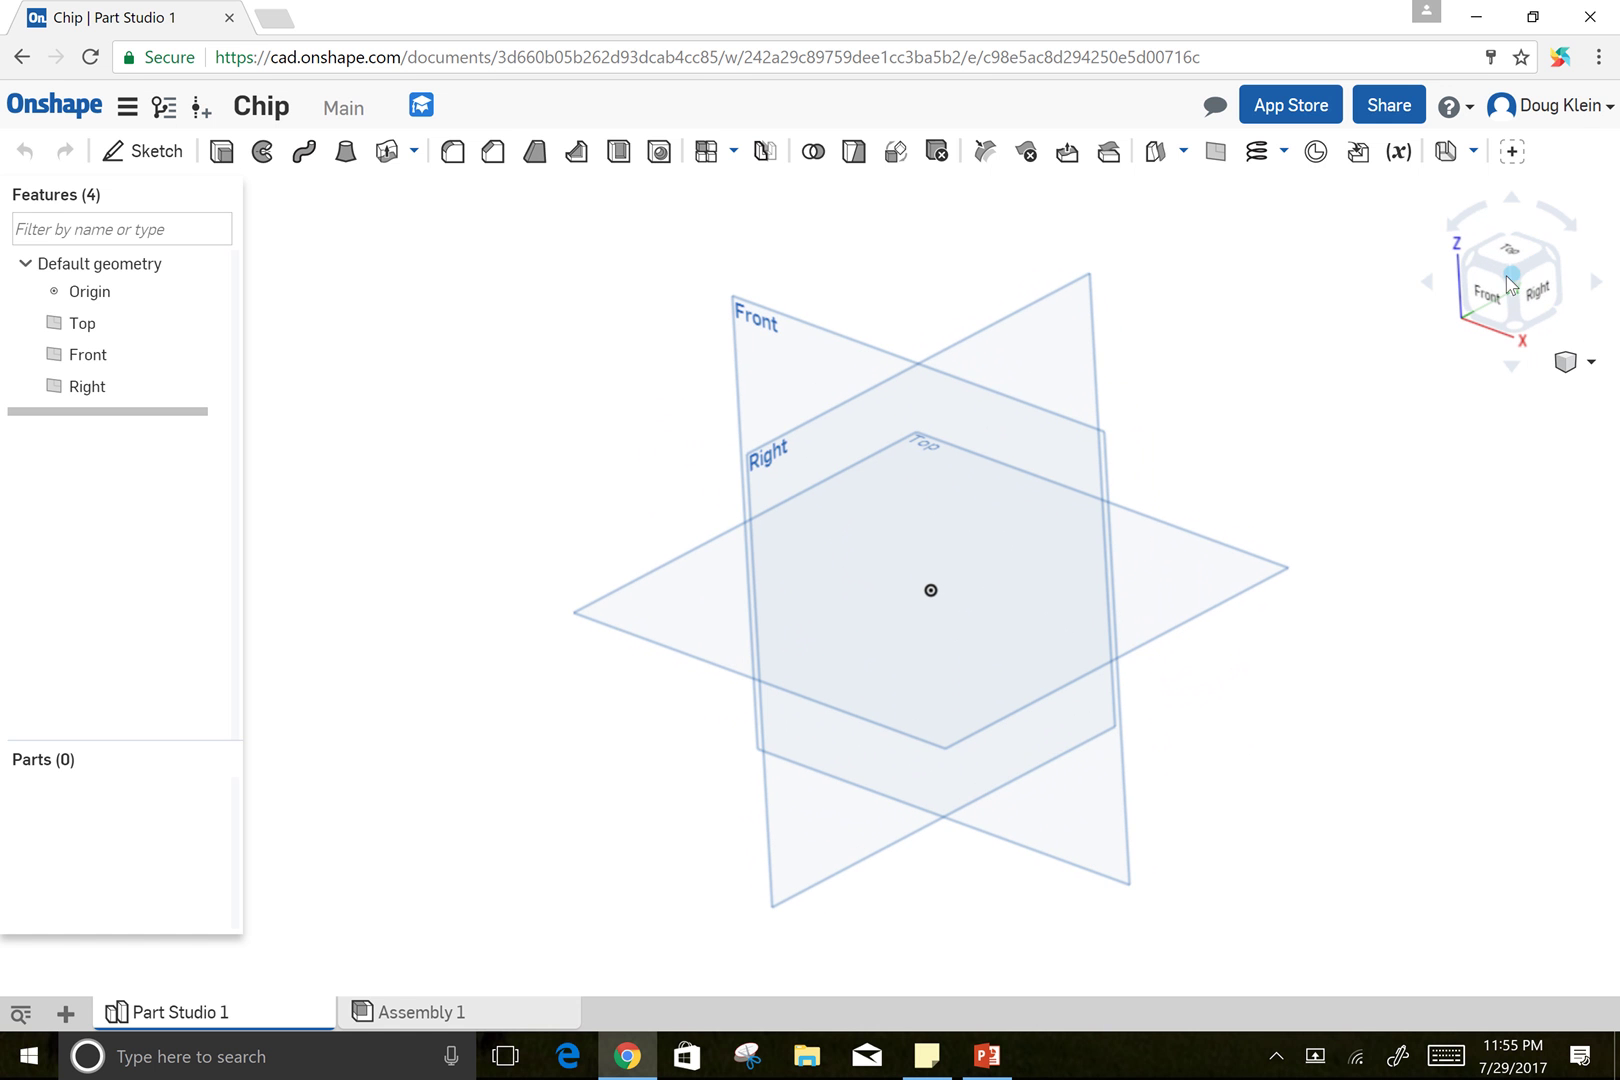
pyautogui.click(1557, 248)
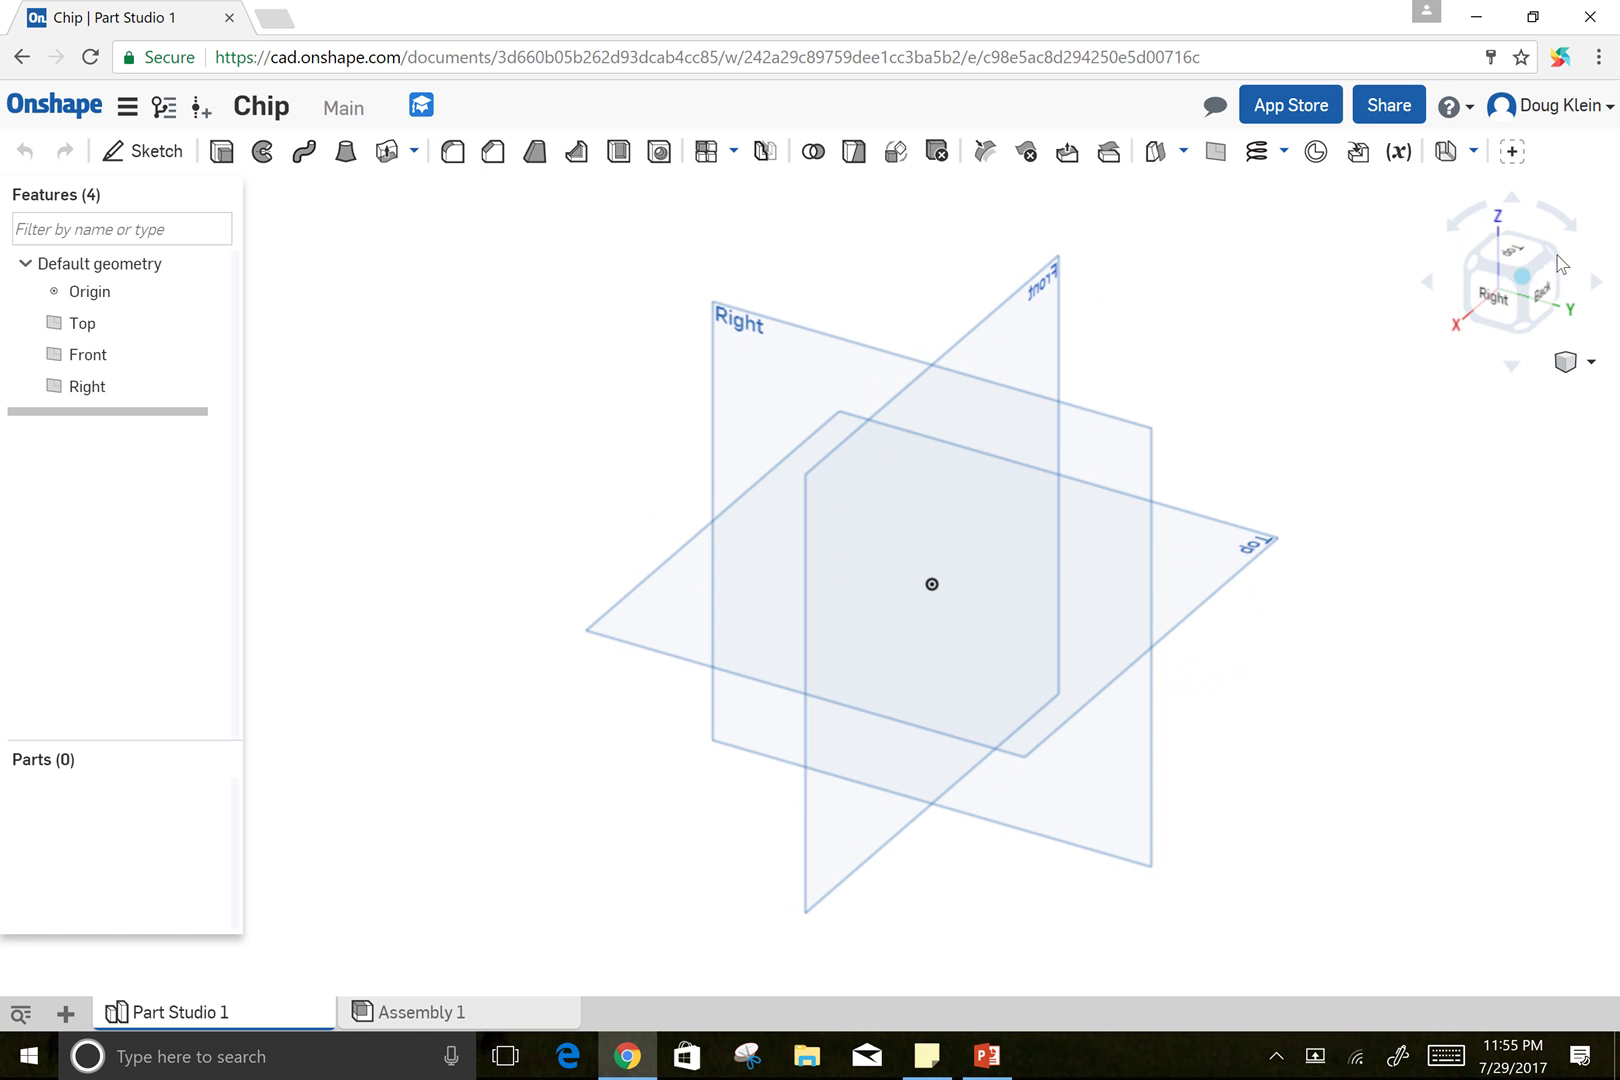
pyautogui.click(1493, 280)
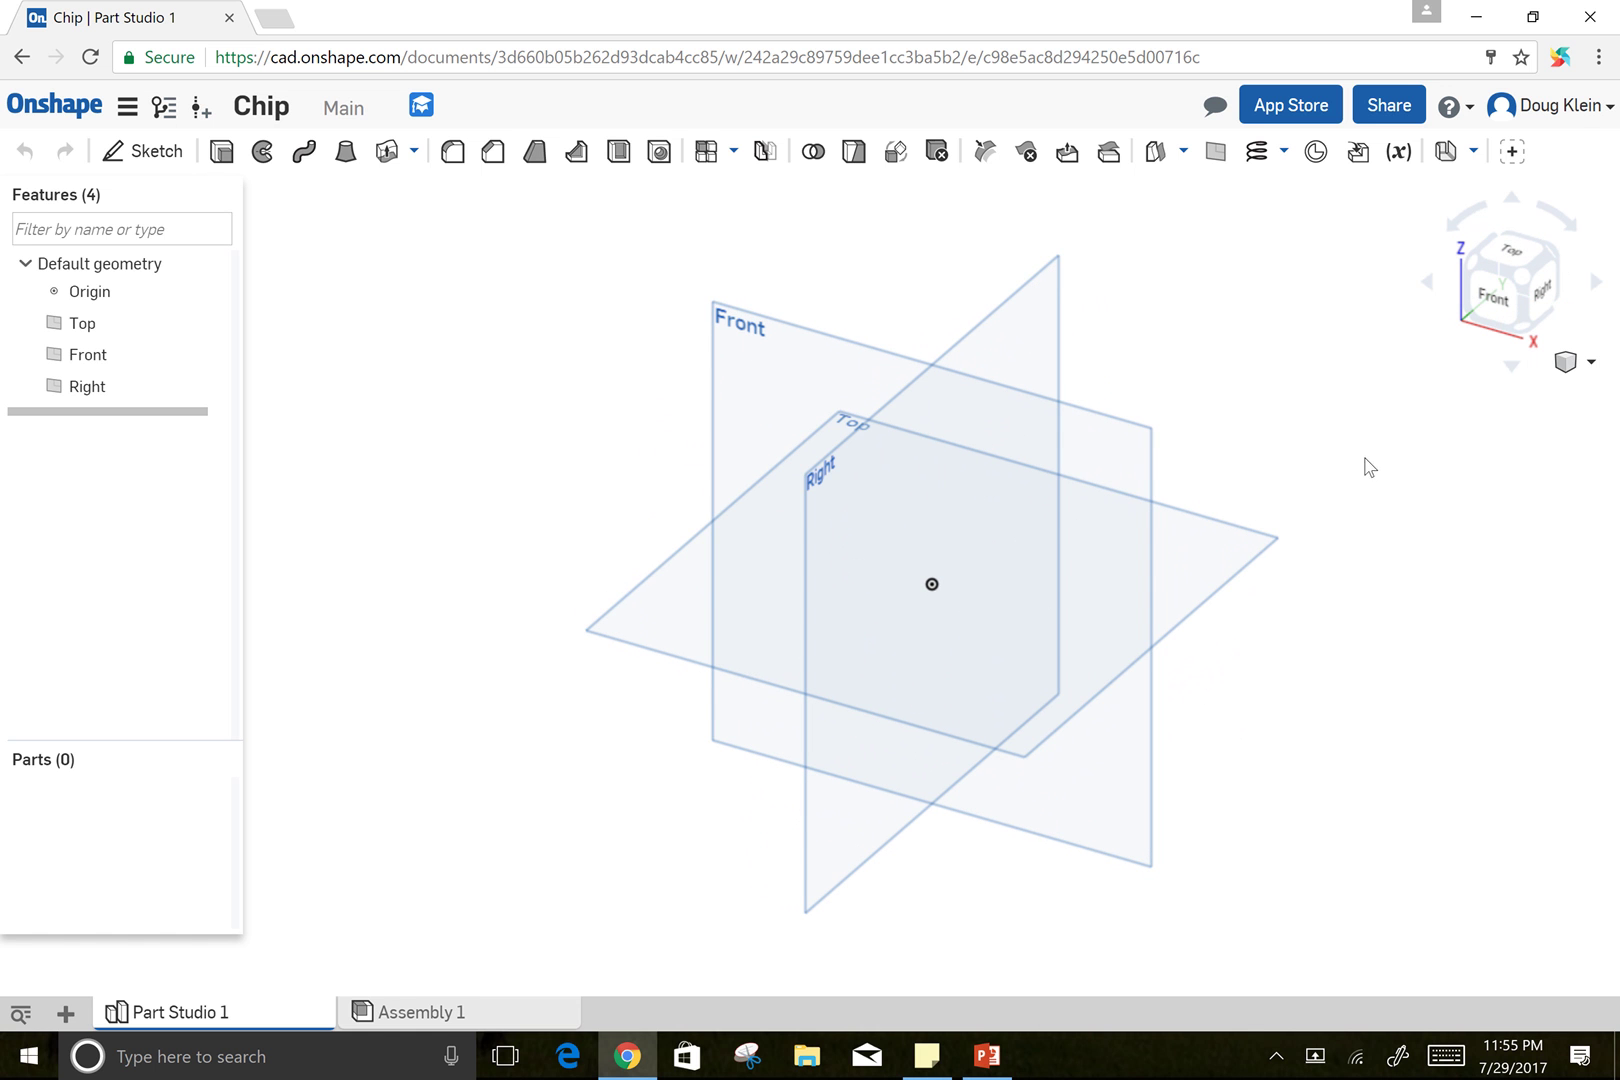
pyautogui.moveTo(1327, 560)
pyautogui.mouseDown(button='right')
pyautogui.moveTo(1305, 538)
pyautogui.moveTo(1273, 553)
pyautogui.moveTo(1313, 575)
pyautogui.mouseUp(button='right')
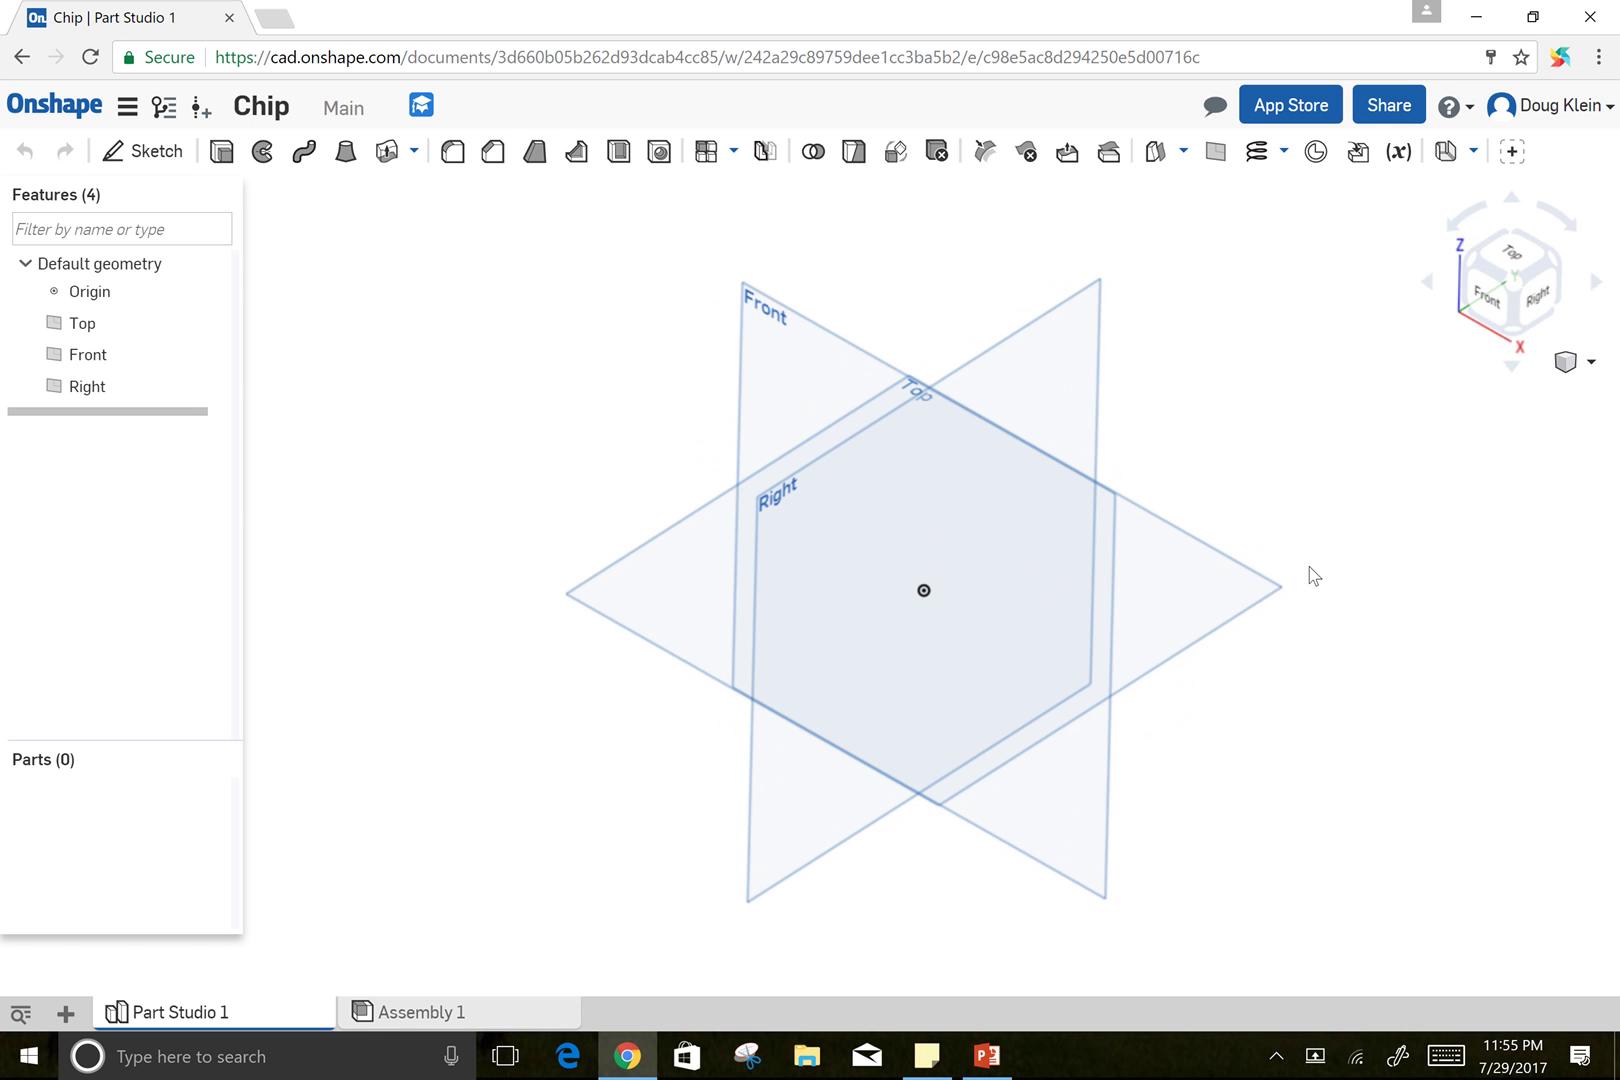
pyautogui.moveTo(1305, 568)
pyautogui.mouseDown(button='middle')
pyautogui.moveTo(1096, 535)
pyautogui.moveTo(1292, 587)
pyautogui.mouseUp(button='middle')
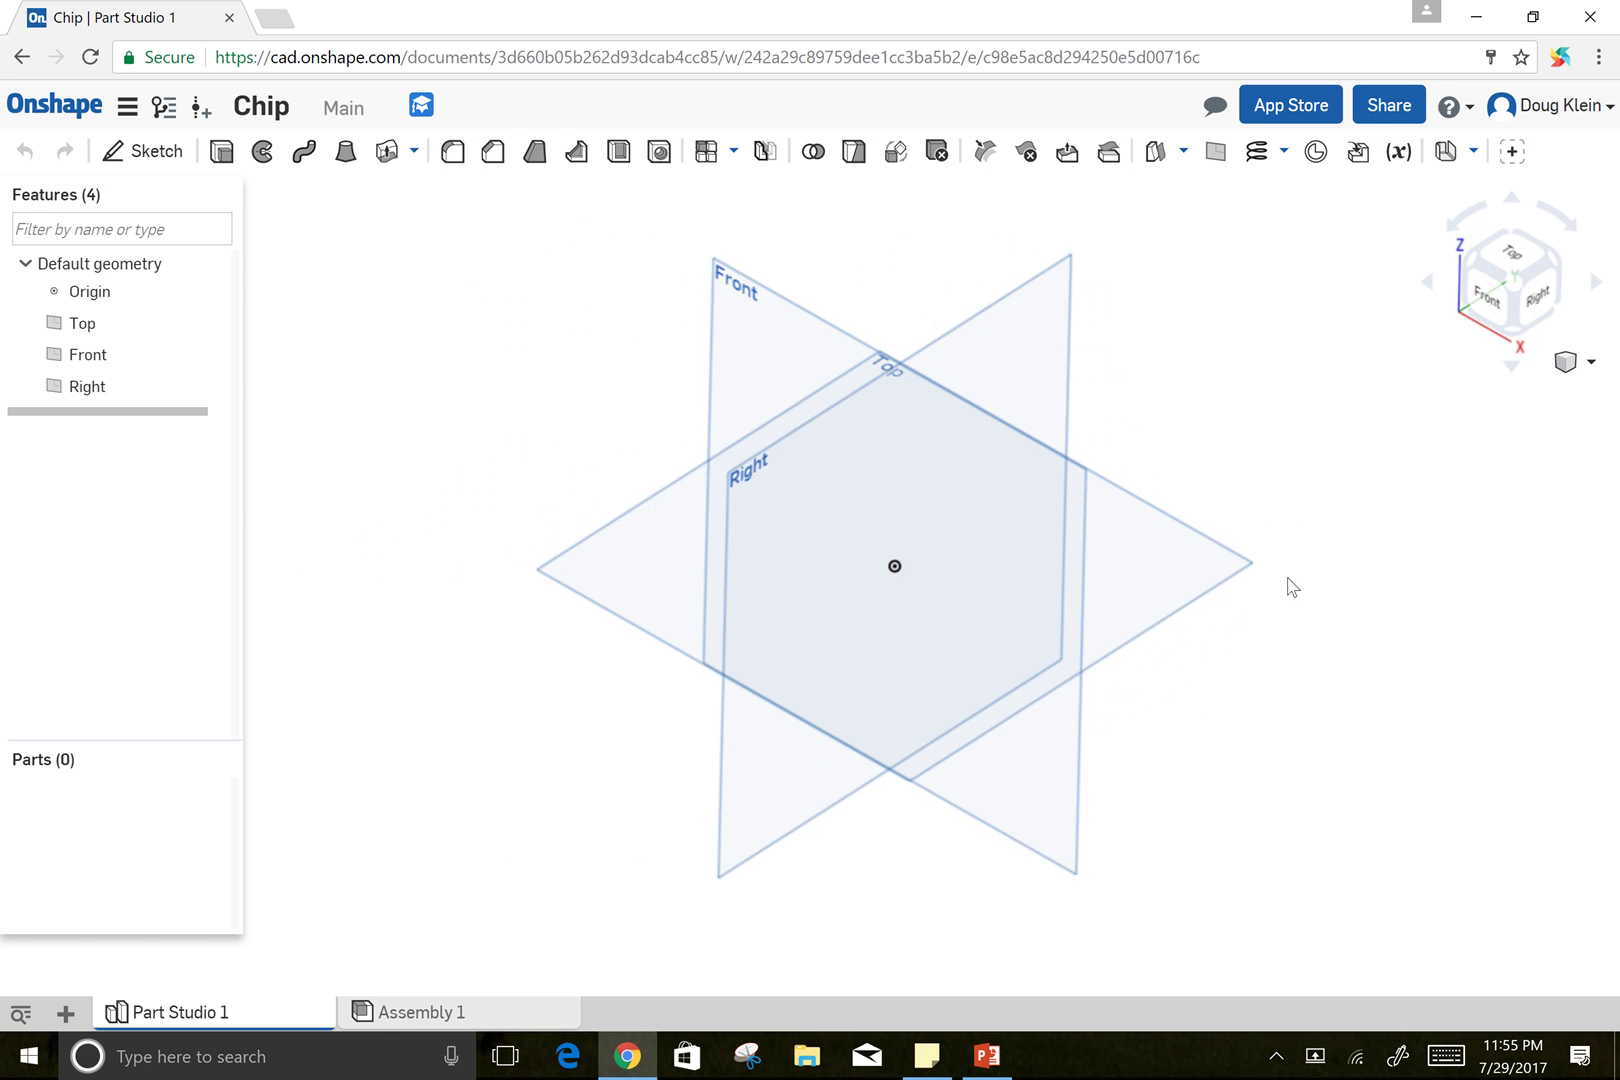
pyautogui.click(1516, 288)
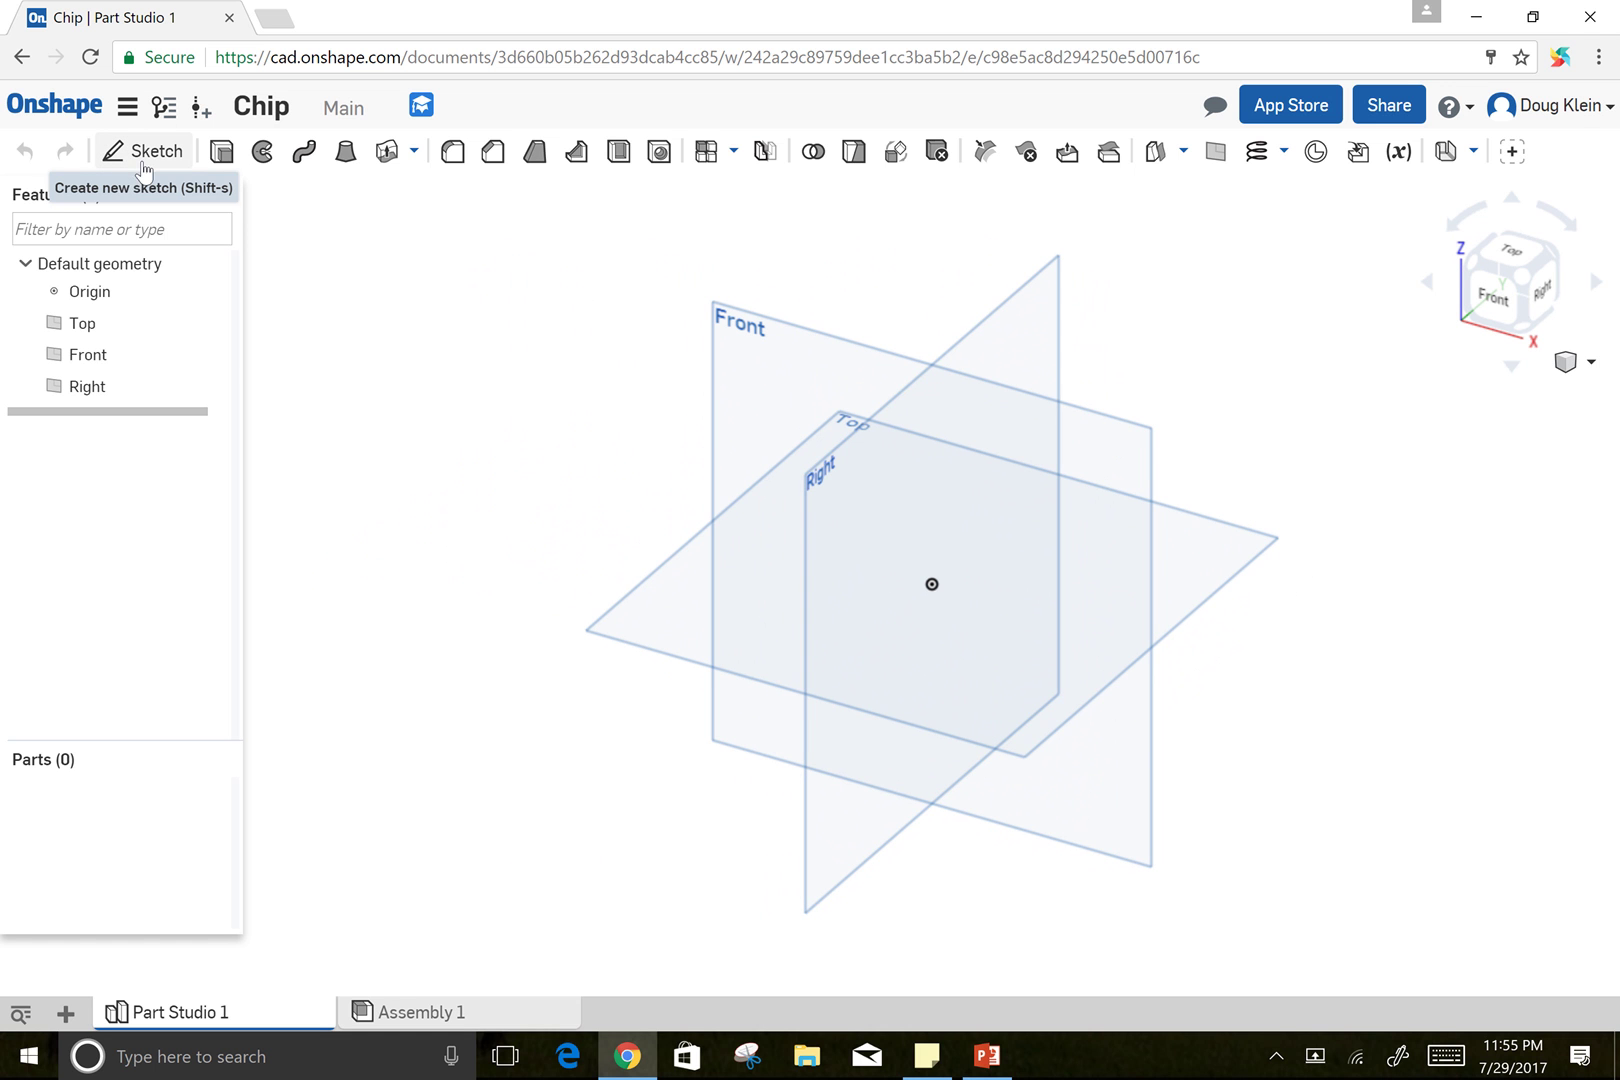
# - Start a sketch on the Top plane and draw a center point circle about 2.9 in in diameter at the origin
pyautogui.moveTo(148, 168)
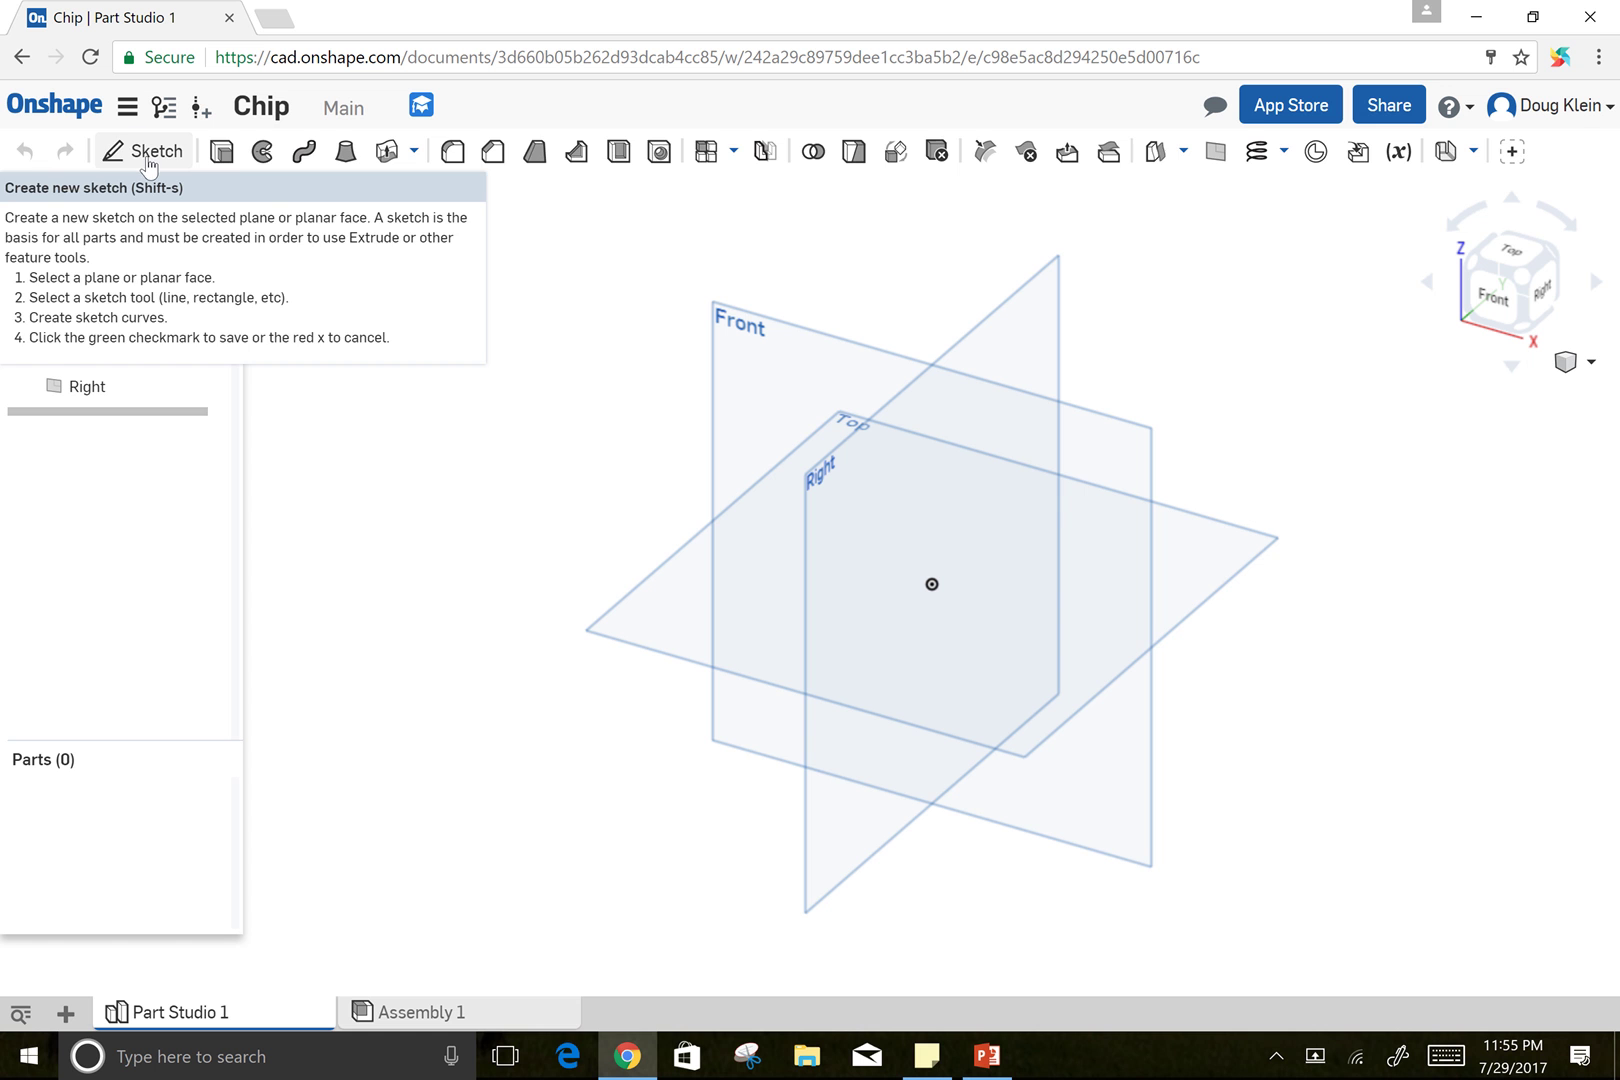
pyautogui.click(148, 158)
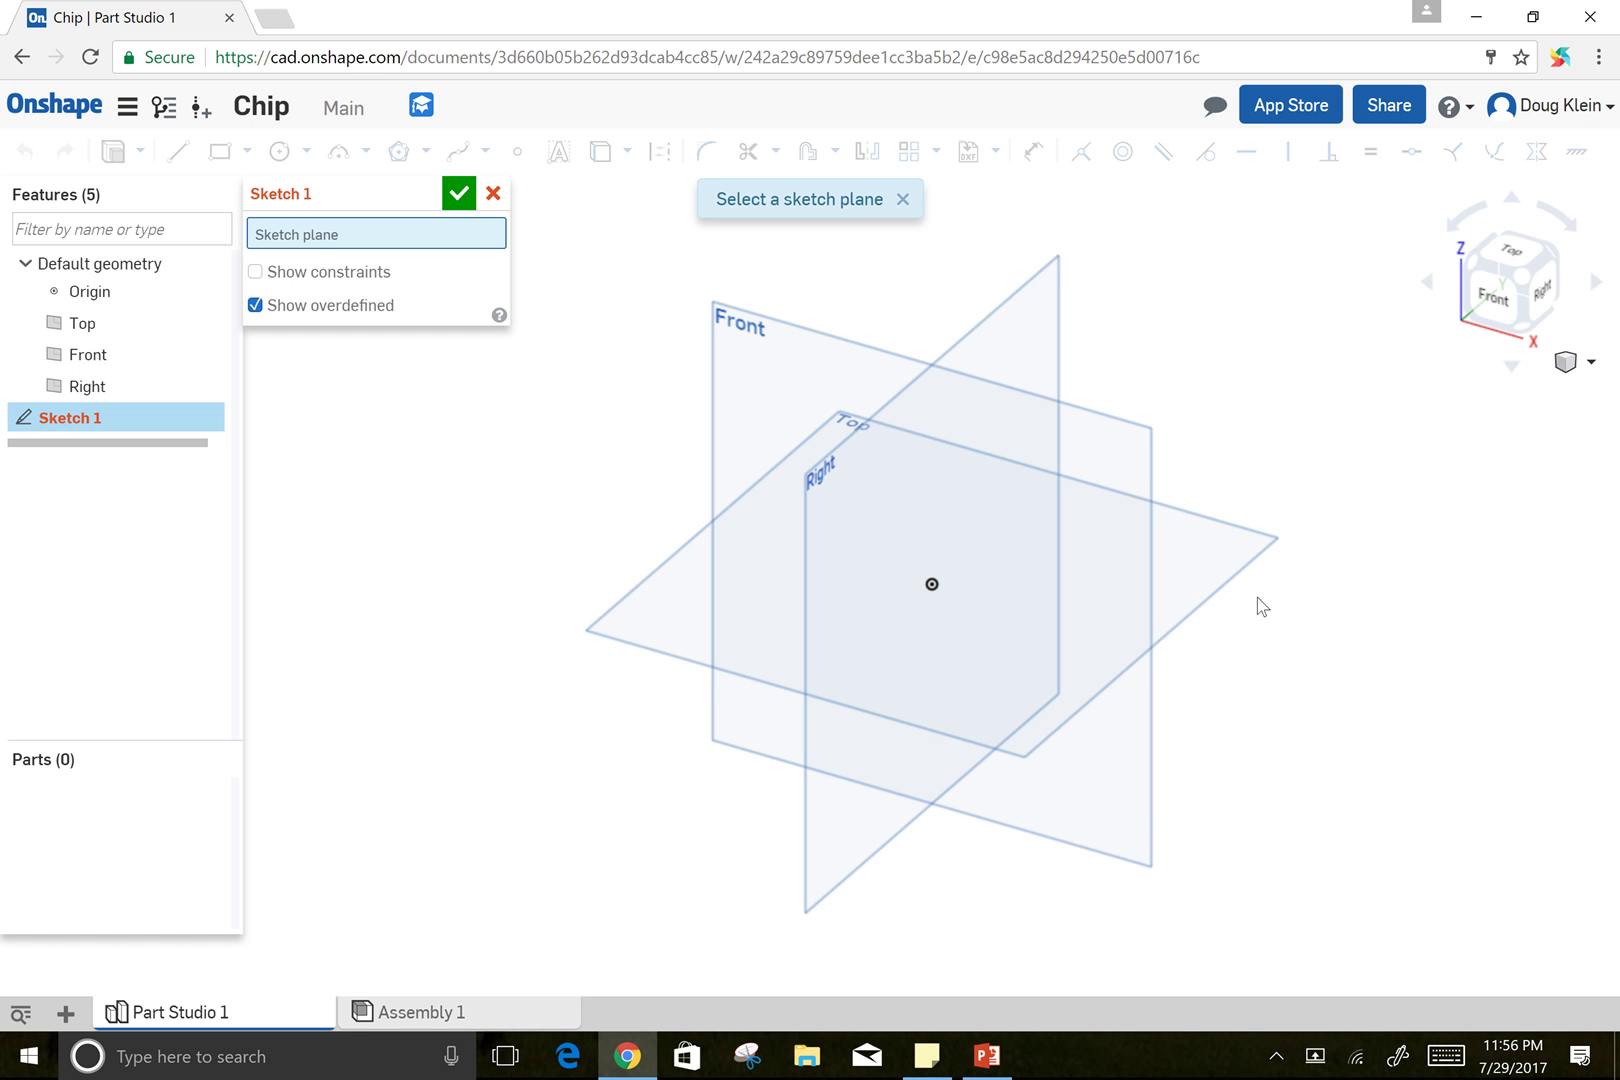
pyautogui.click(1265, 553)
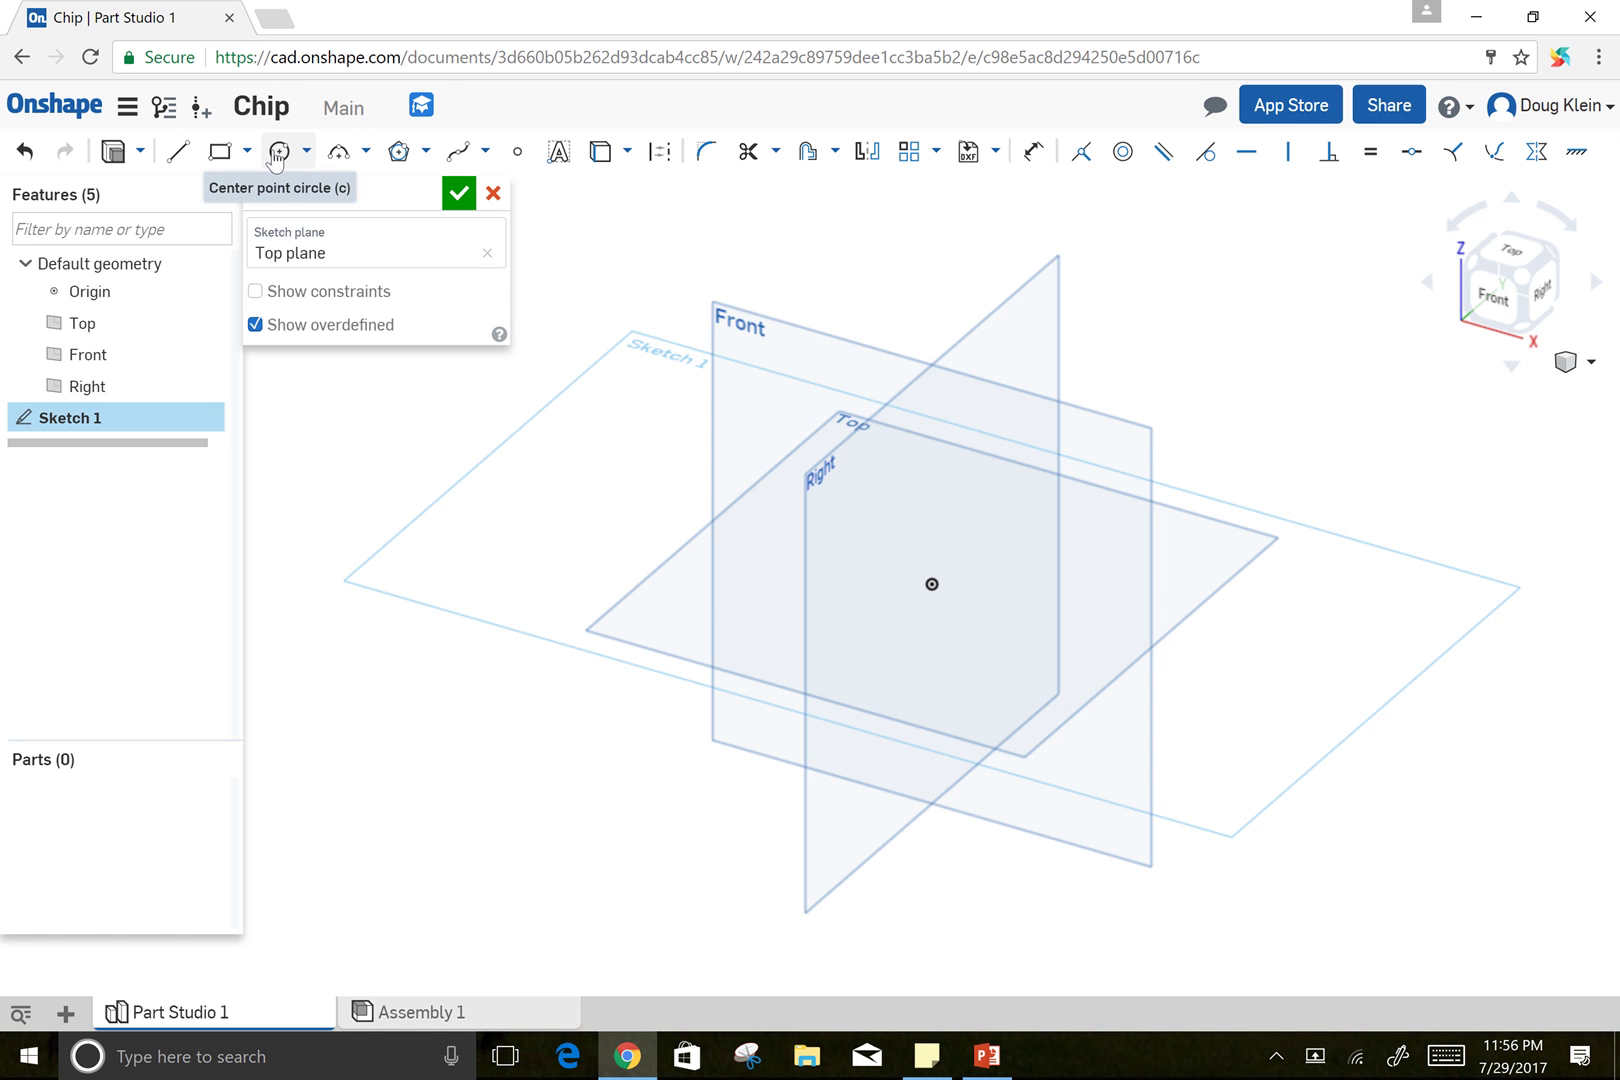
pyautogui.click(278, 153)
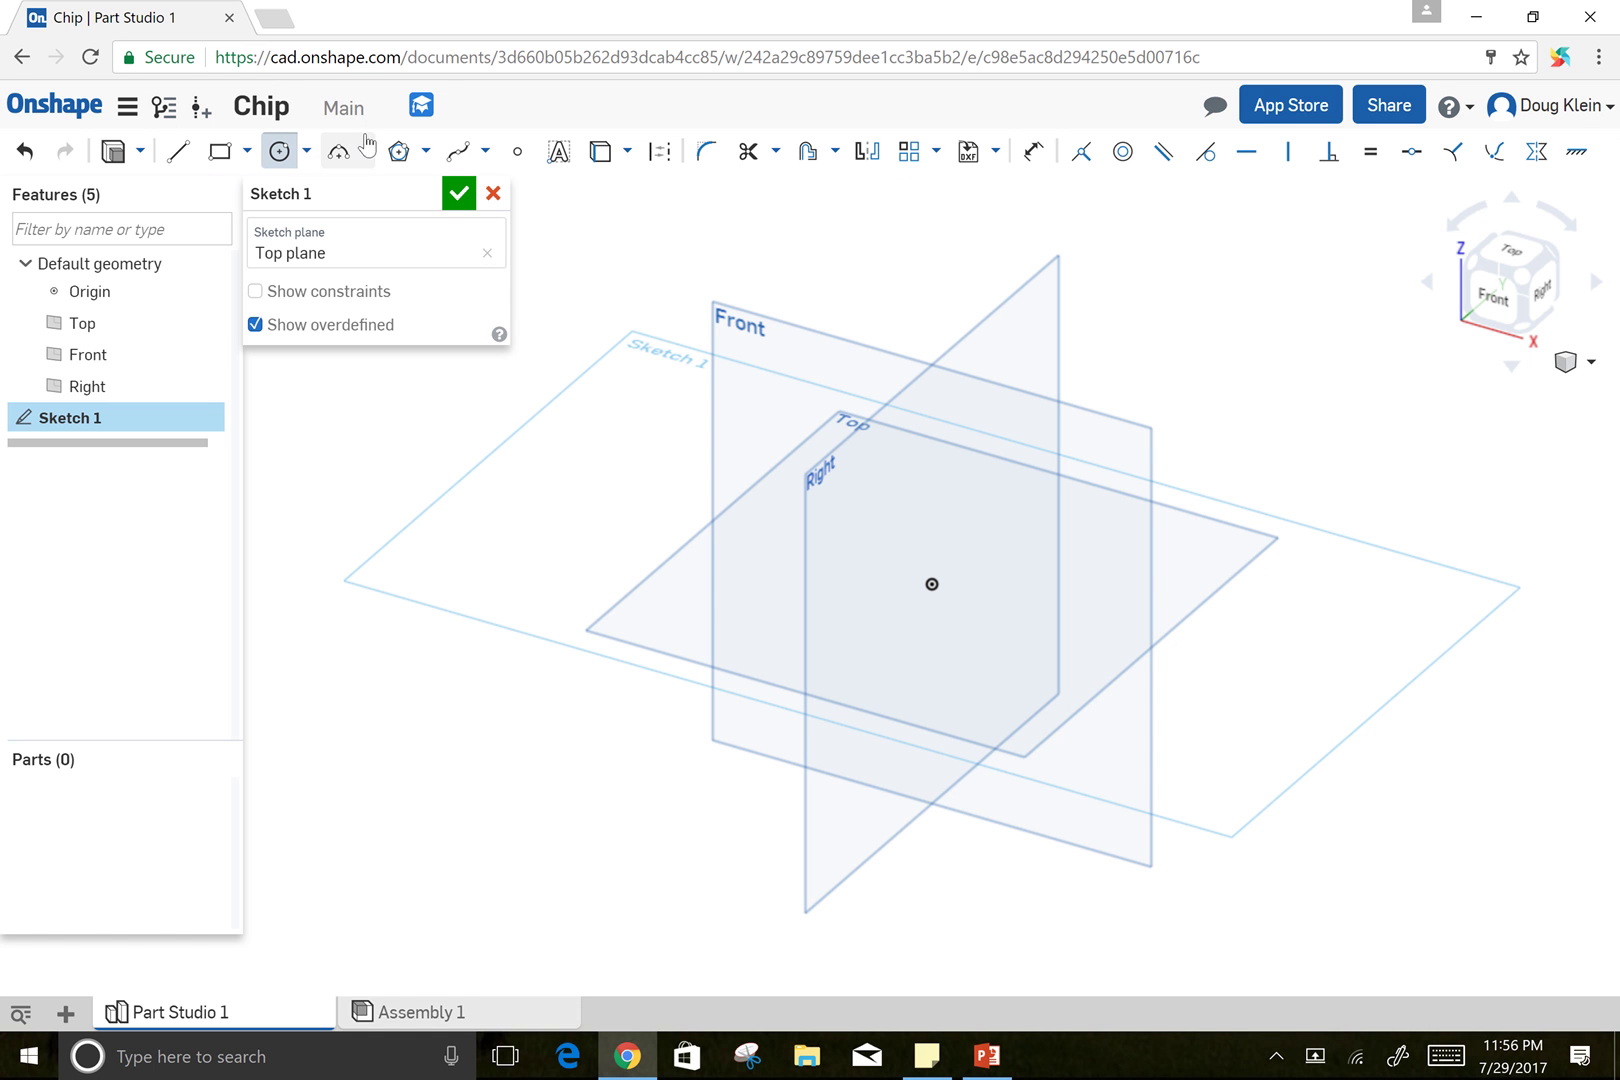
pyautogui.click(932, 583)
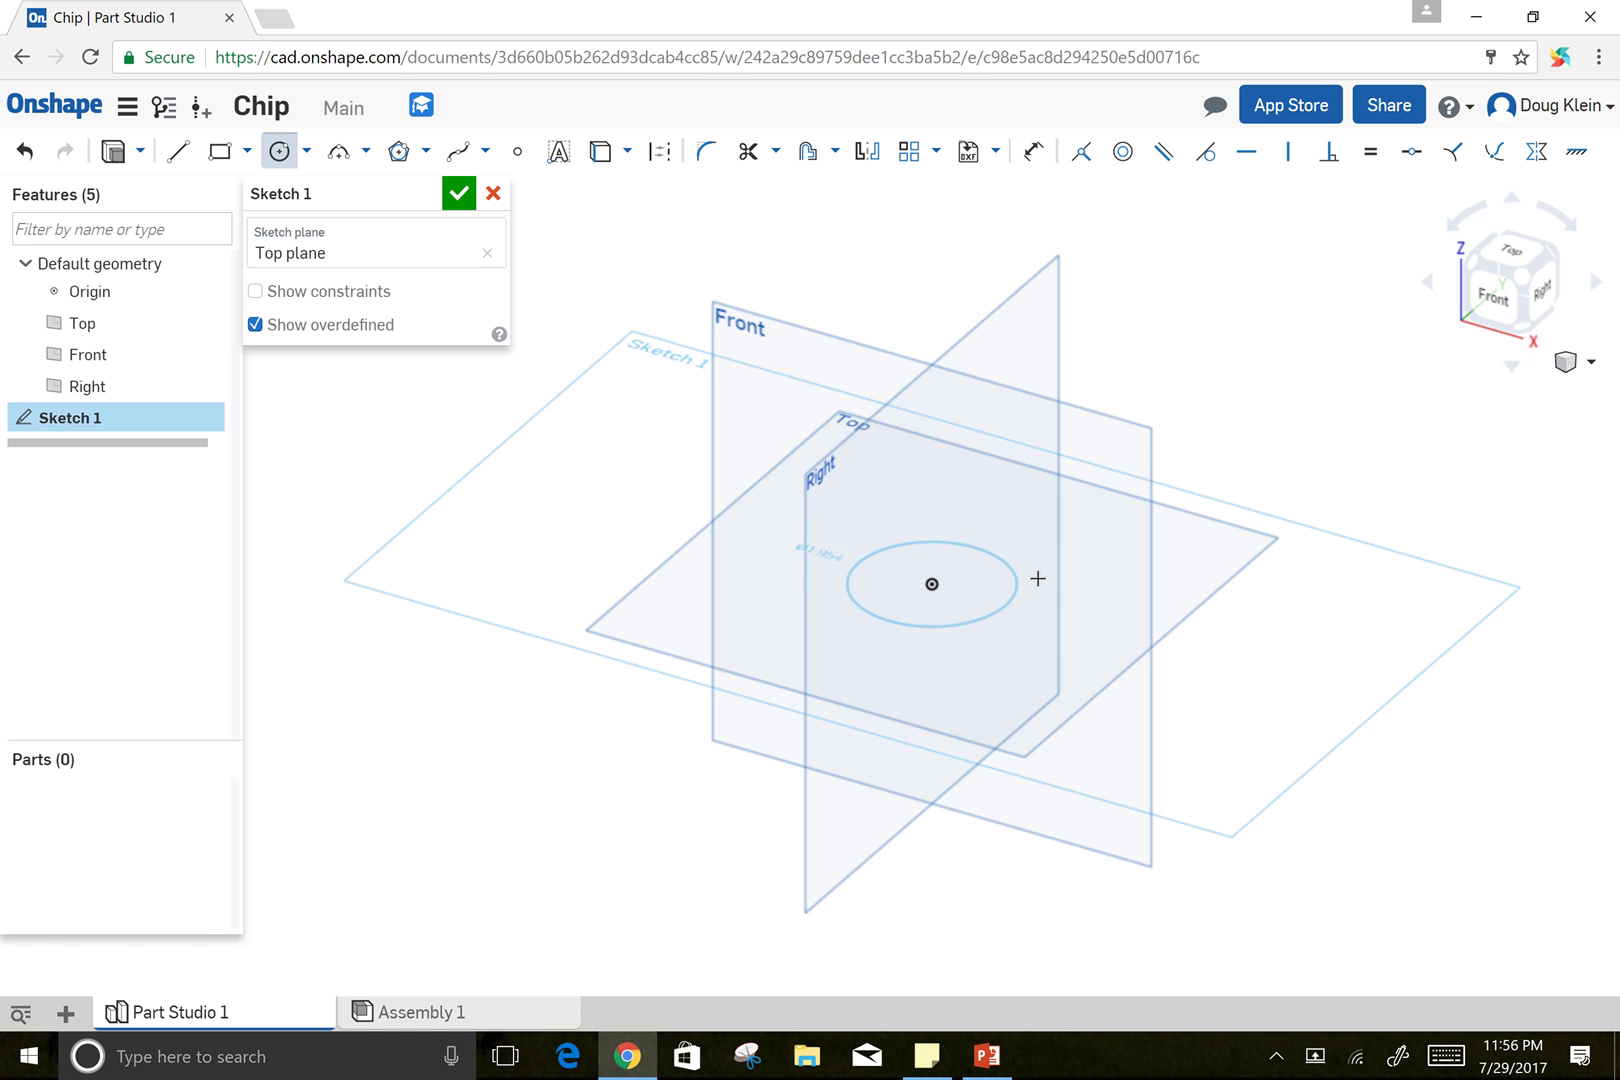
pyautogui.click(1054, 578)
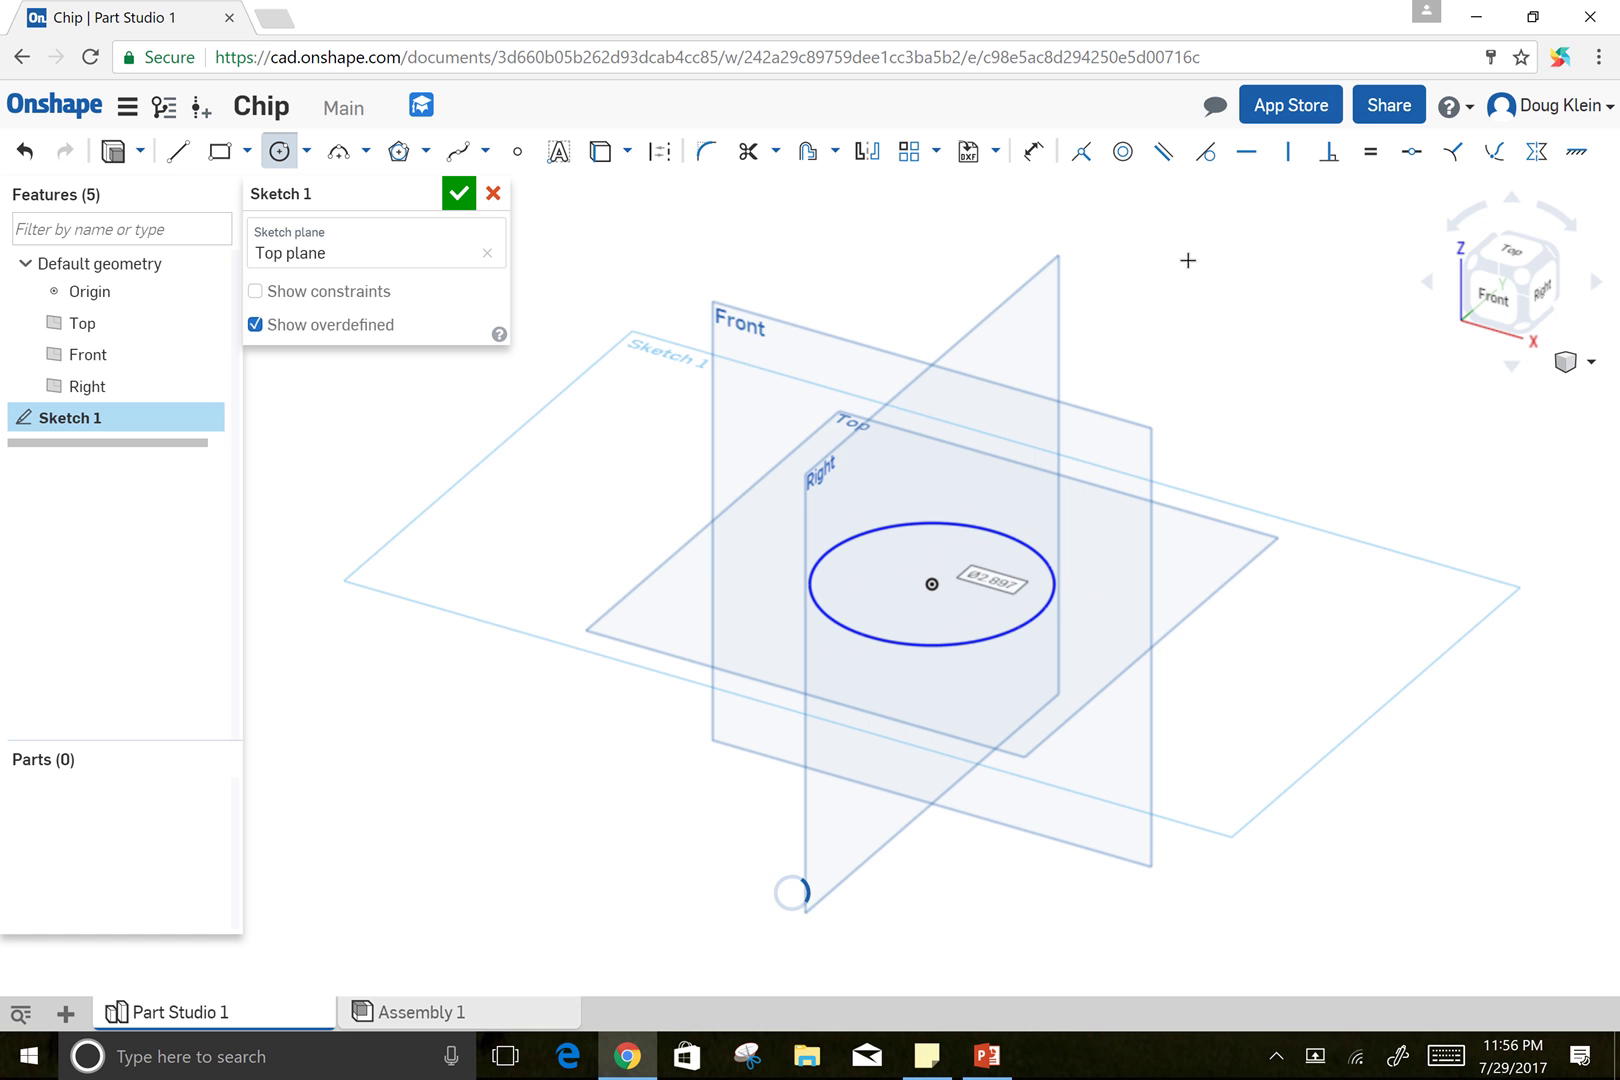
# - Dimension the circle's diameter to 1.5 in and finish the sketch
pyautogui.click(1033, 153)
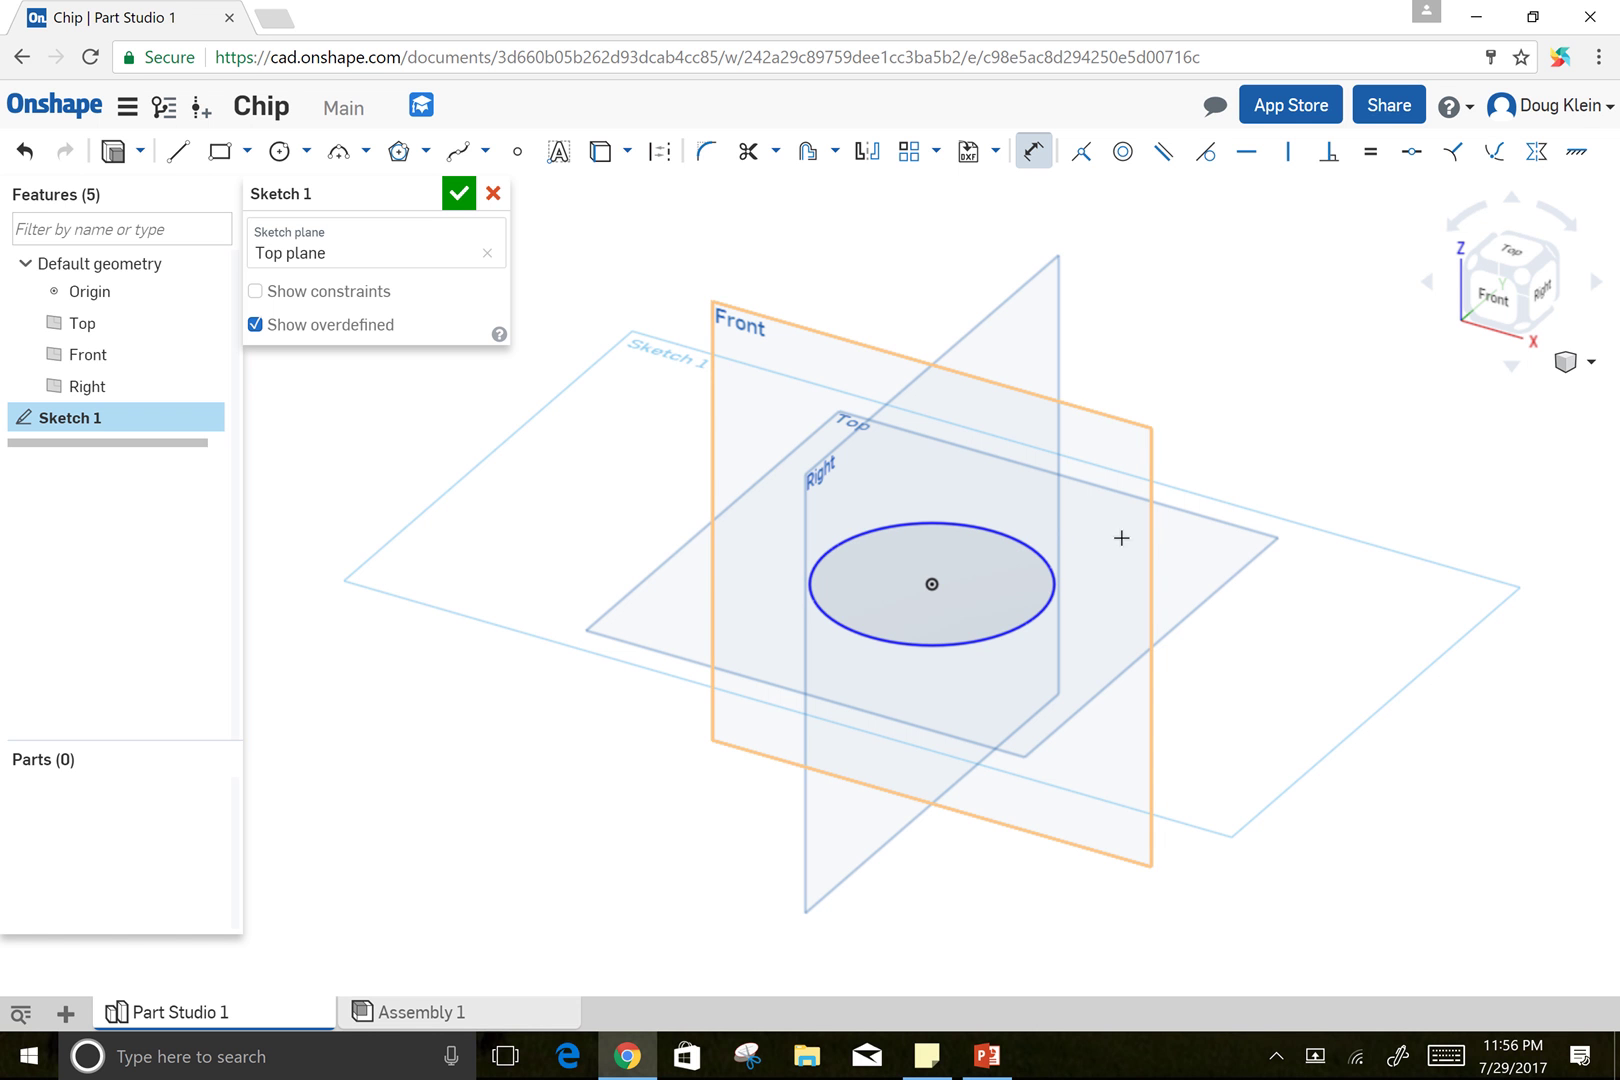
pyautogui.click(1051, 550)
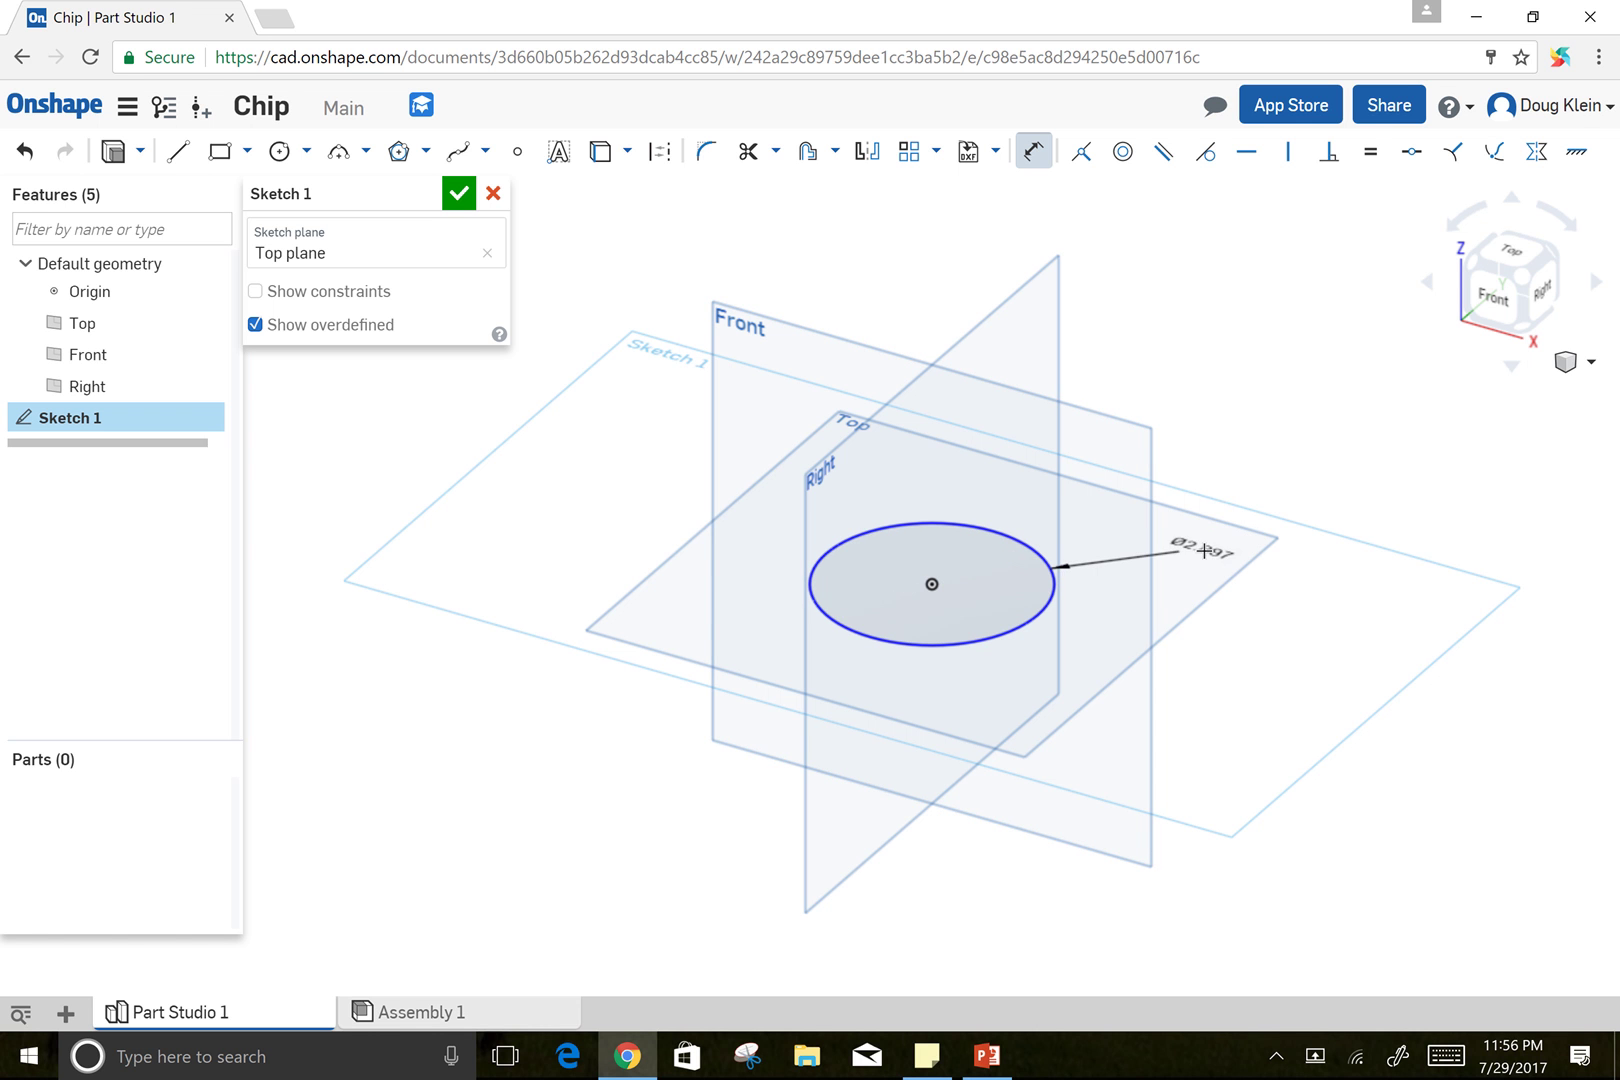
pyautogui.click(1205, 551)
pyautogui.write('1')
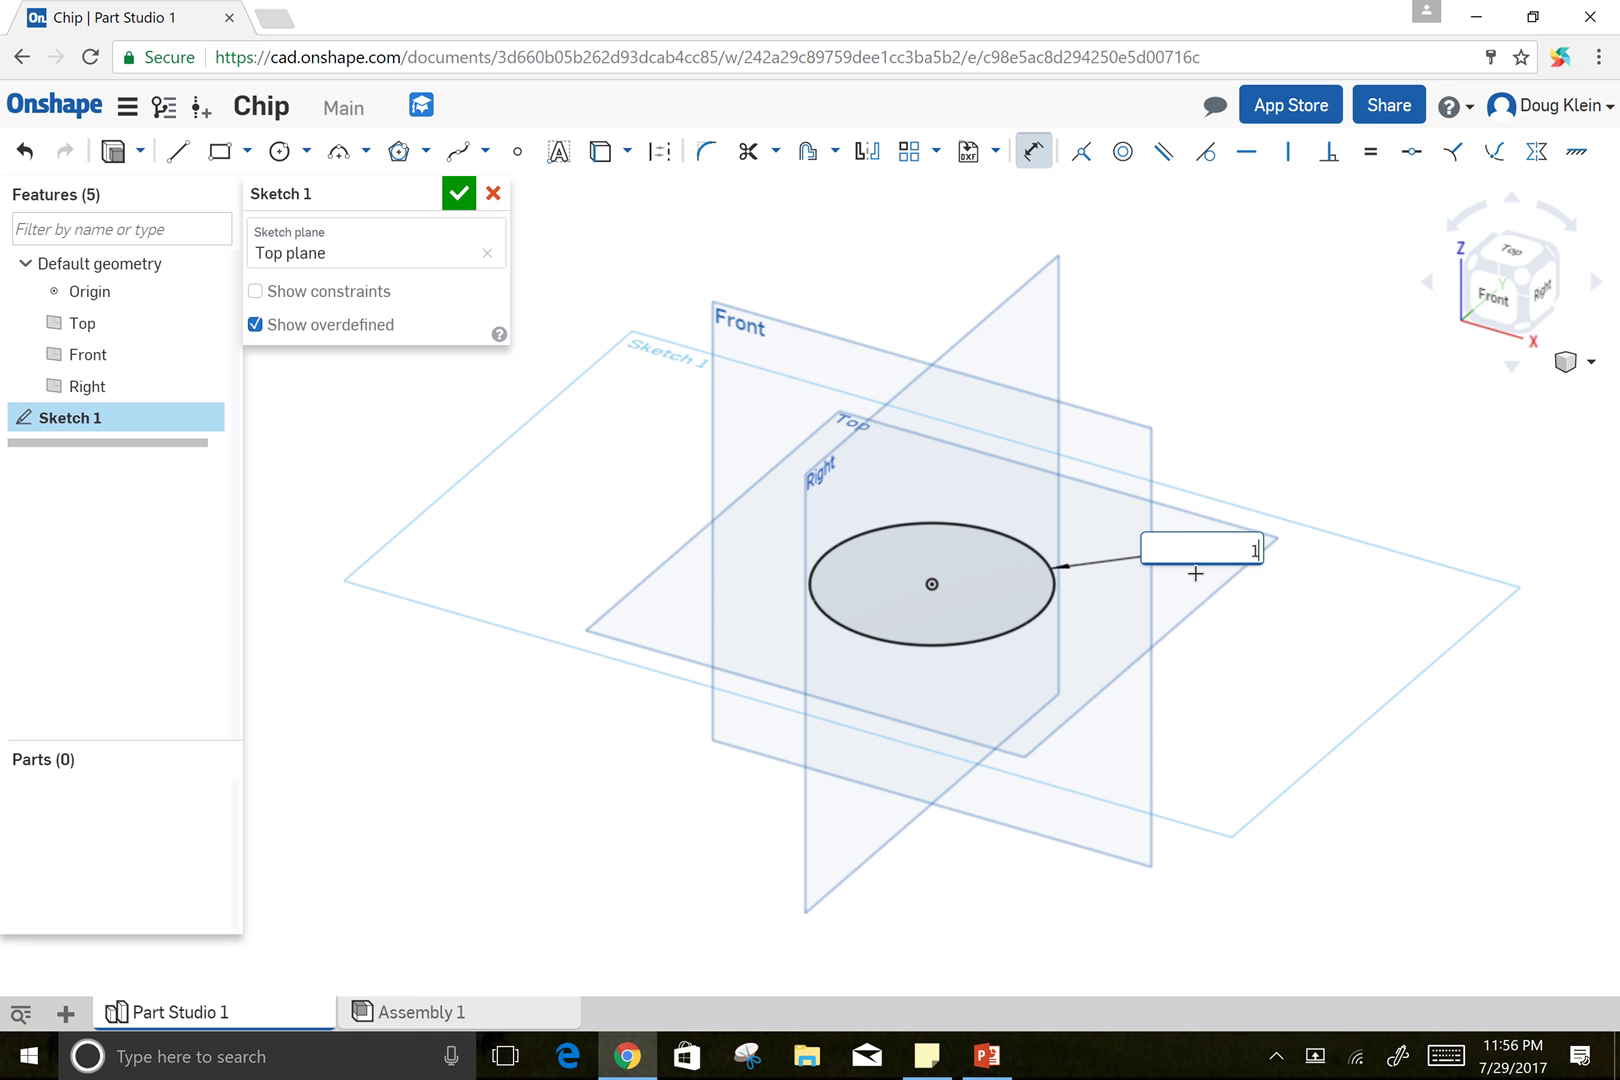
pyautogui.write('.5')
pyautogui.press('Return')
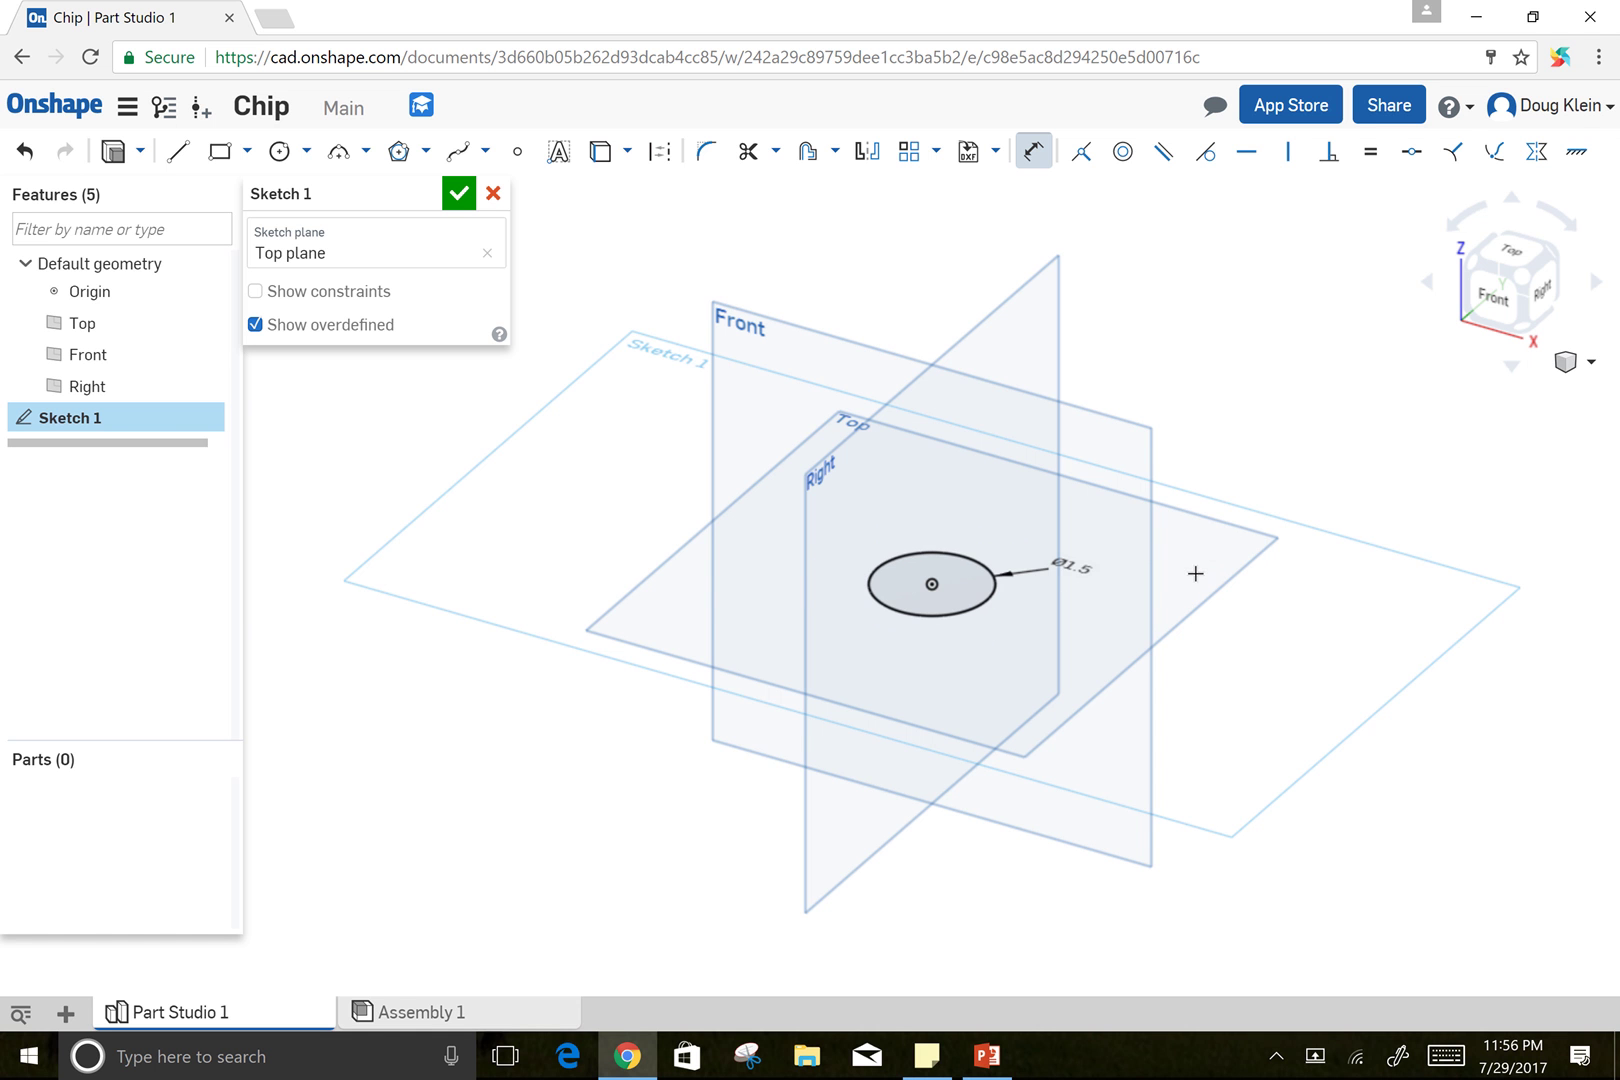
pyautogui.scroll(5, 942, 612)
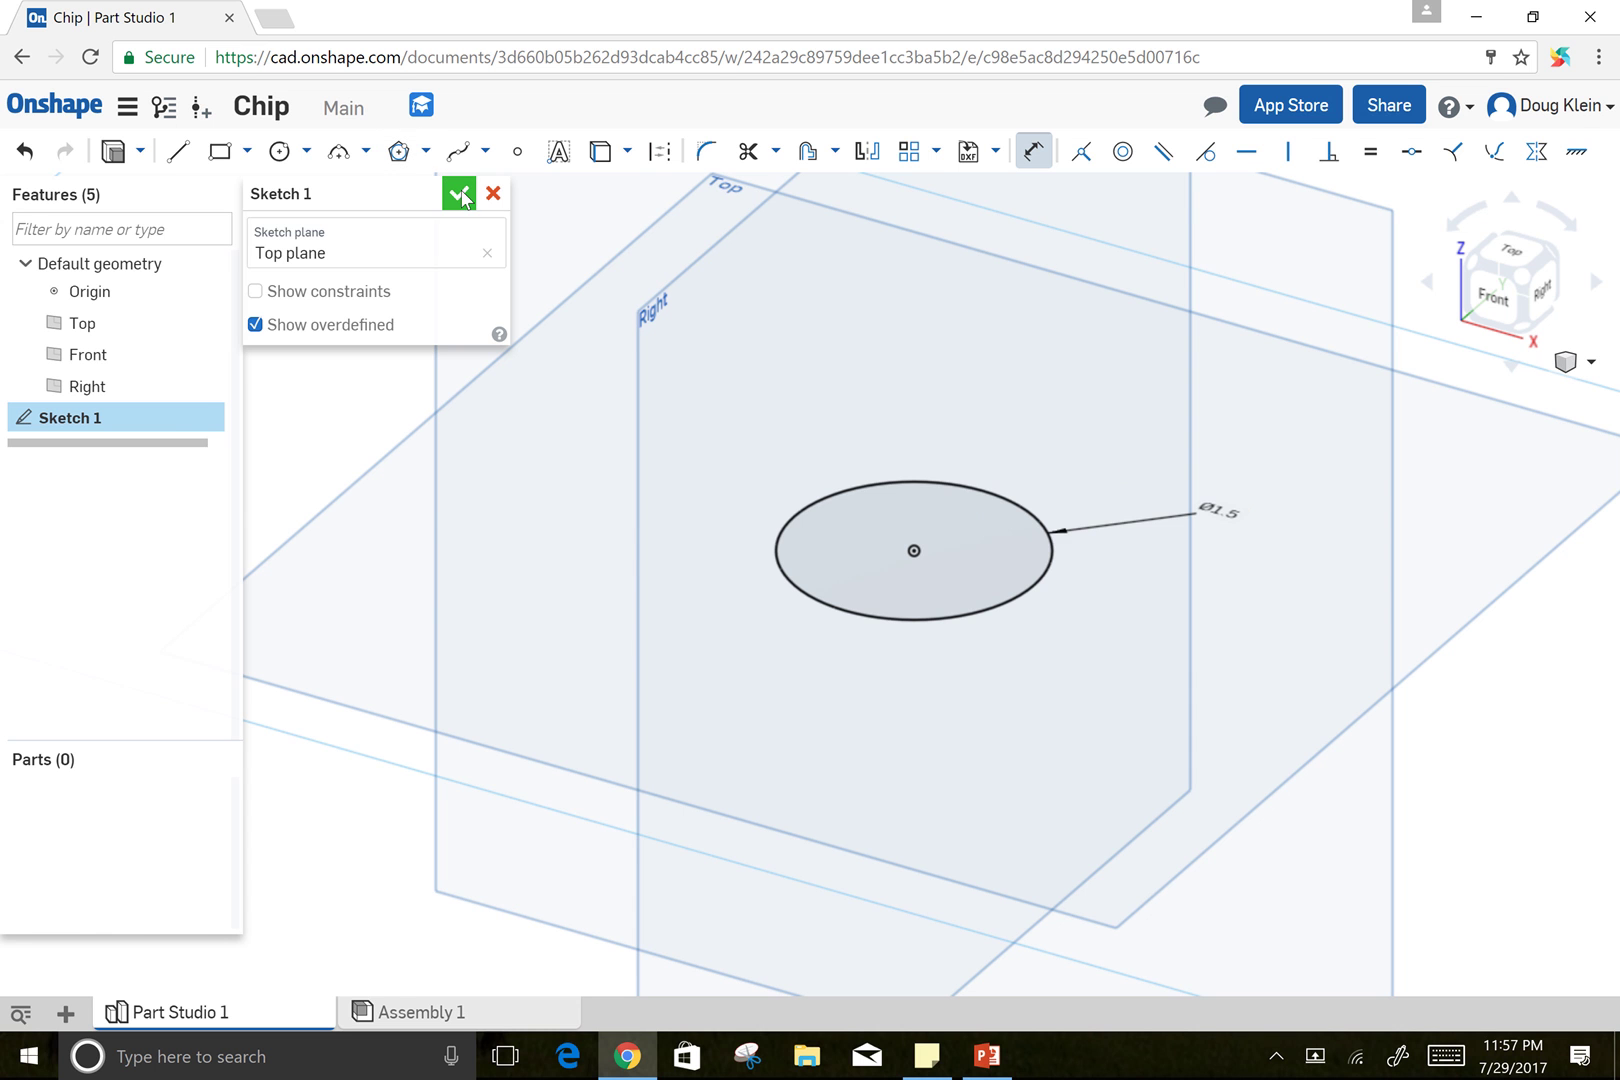
pyautogui.click(460, 195)
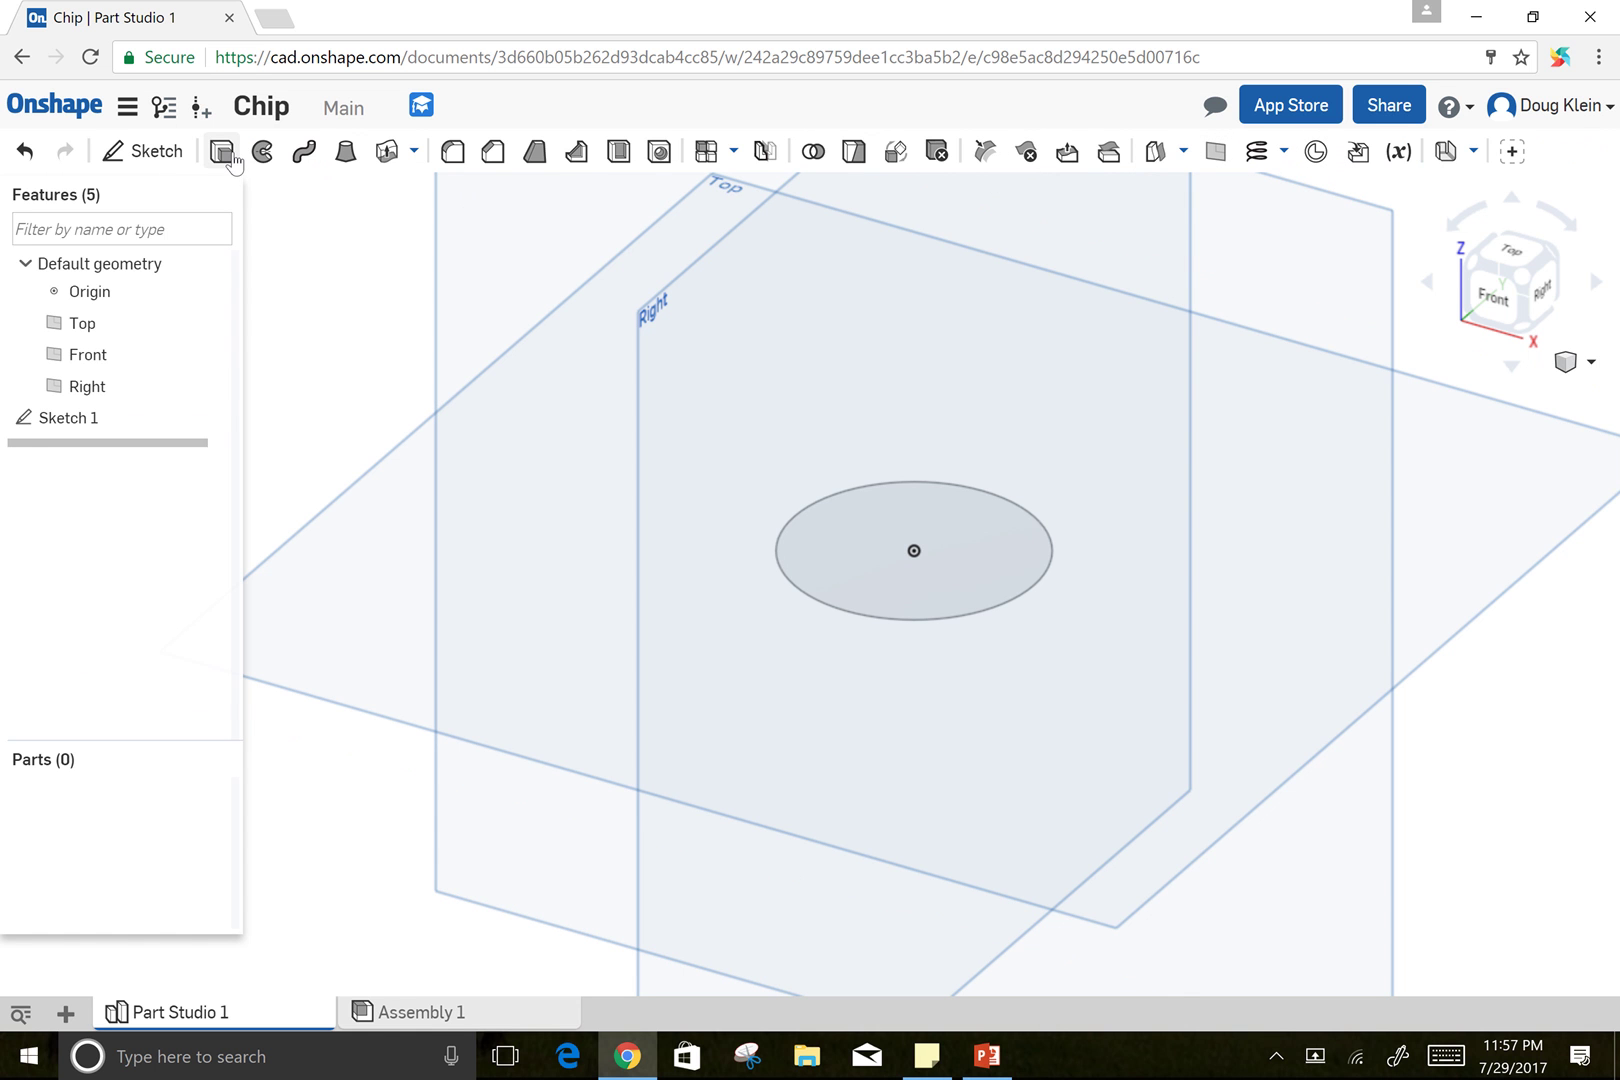
# - Extrude the circle as a new solid with a blind depth of 0.2 in
pyautogui.click(222, 152)
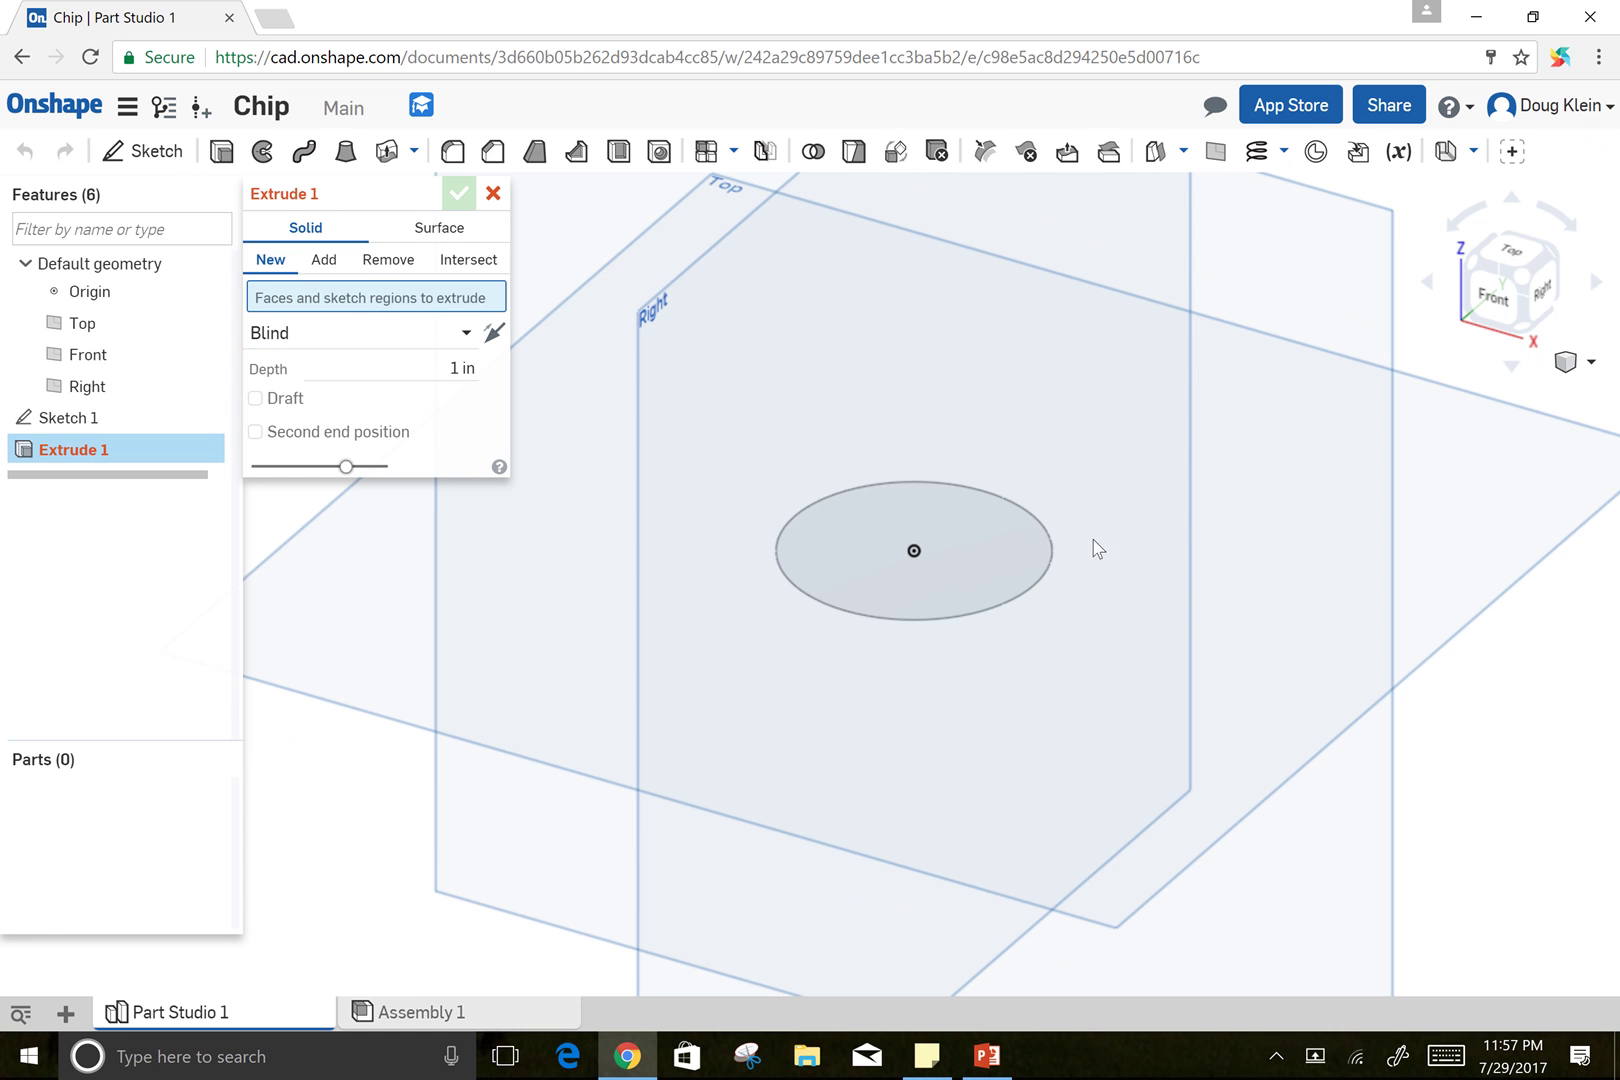
pyautogui.click(1050, 543)
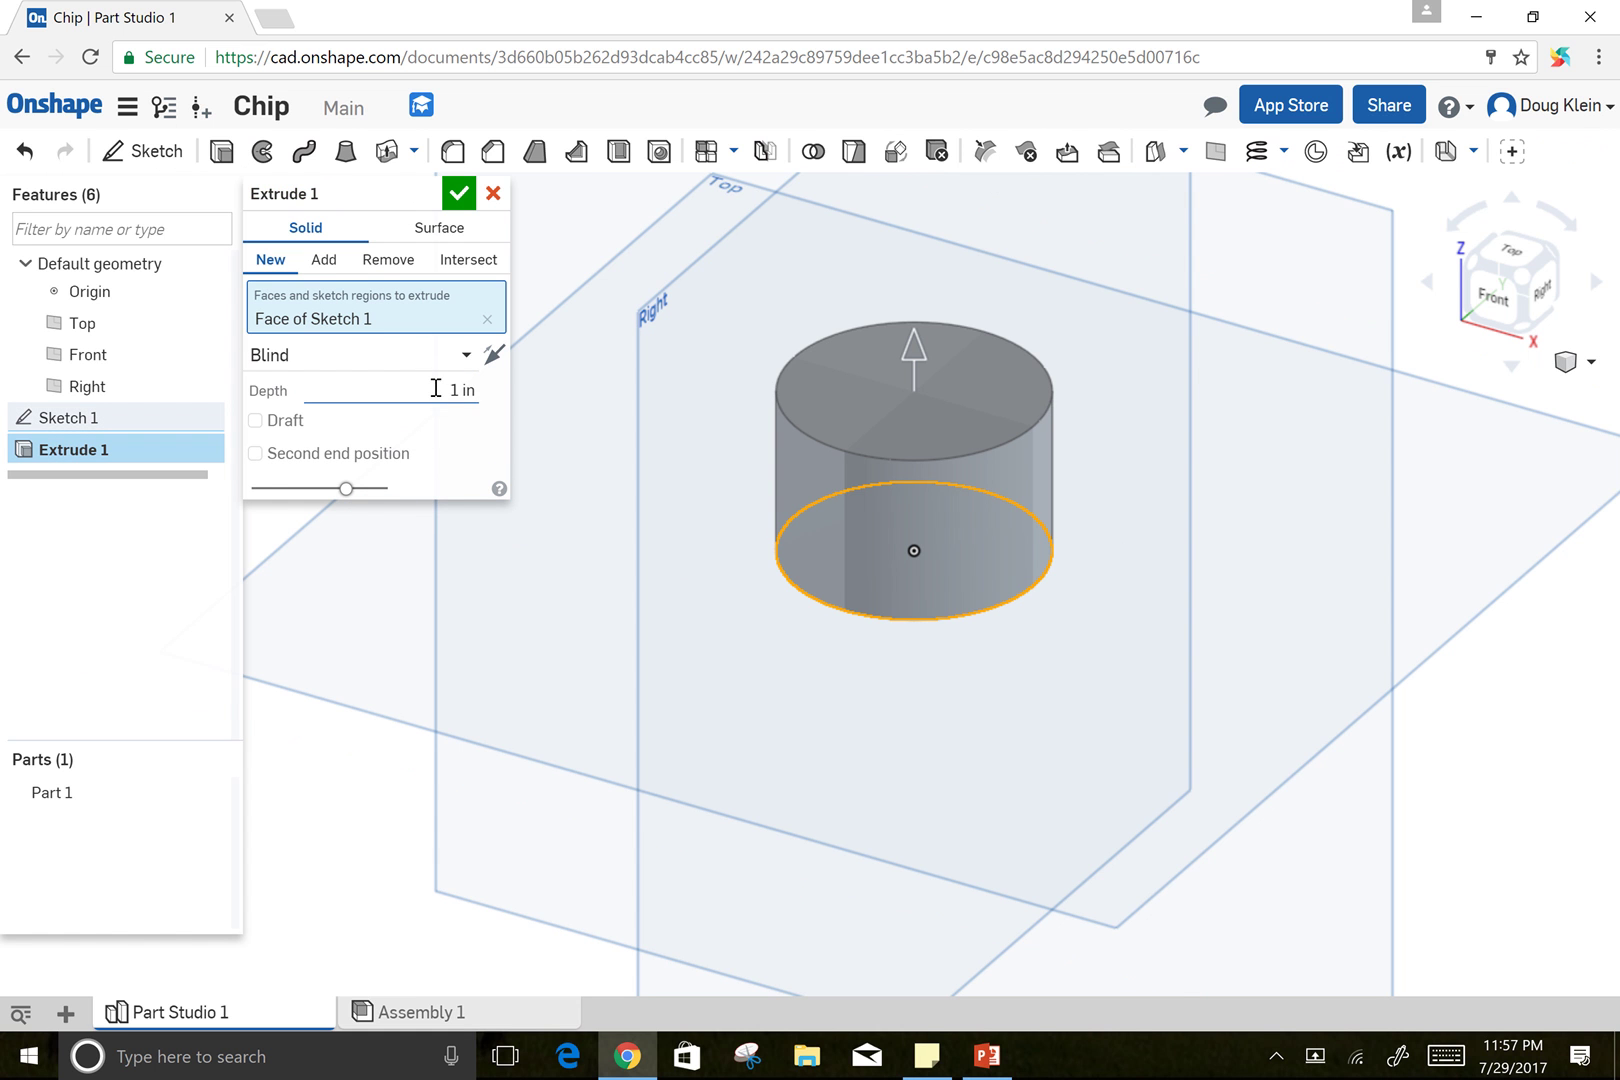
pyautogui.click(448, 396)
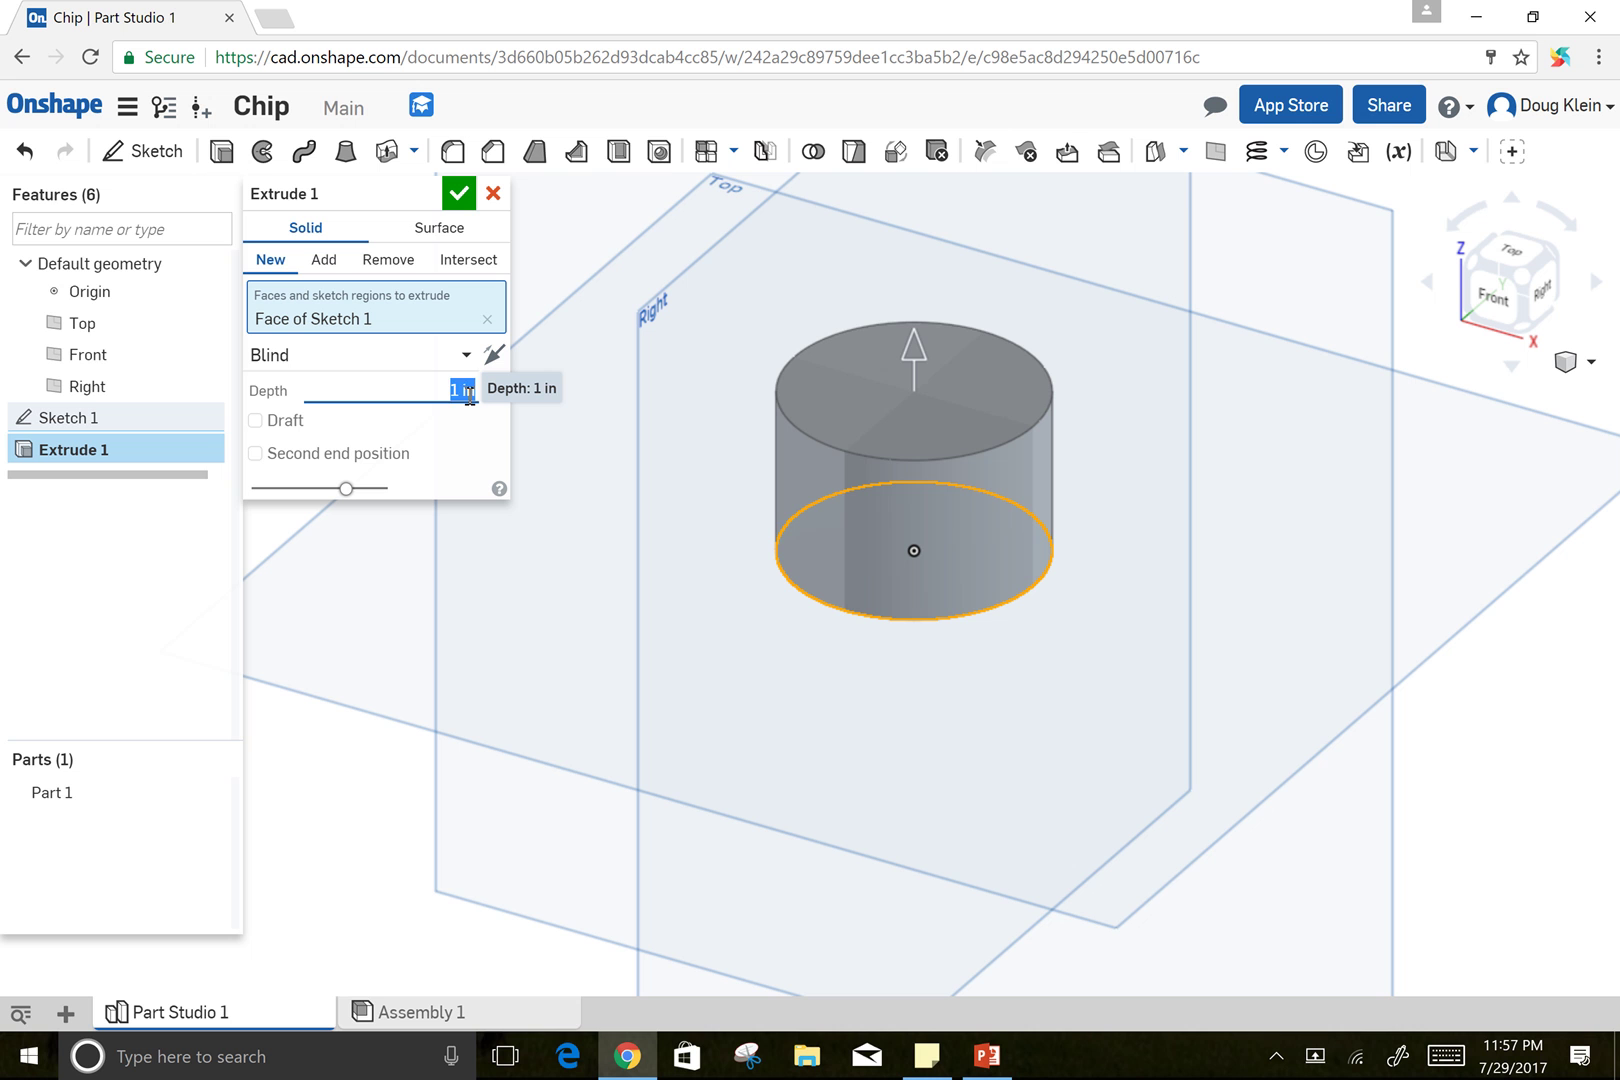
pyautogui.press('BackSpace')
pyautogui.write('.2')
pyautogui.press('Return')
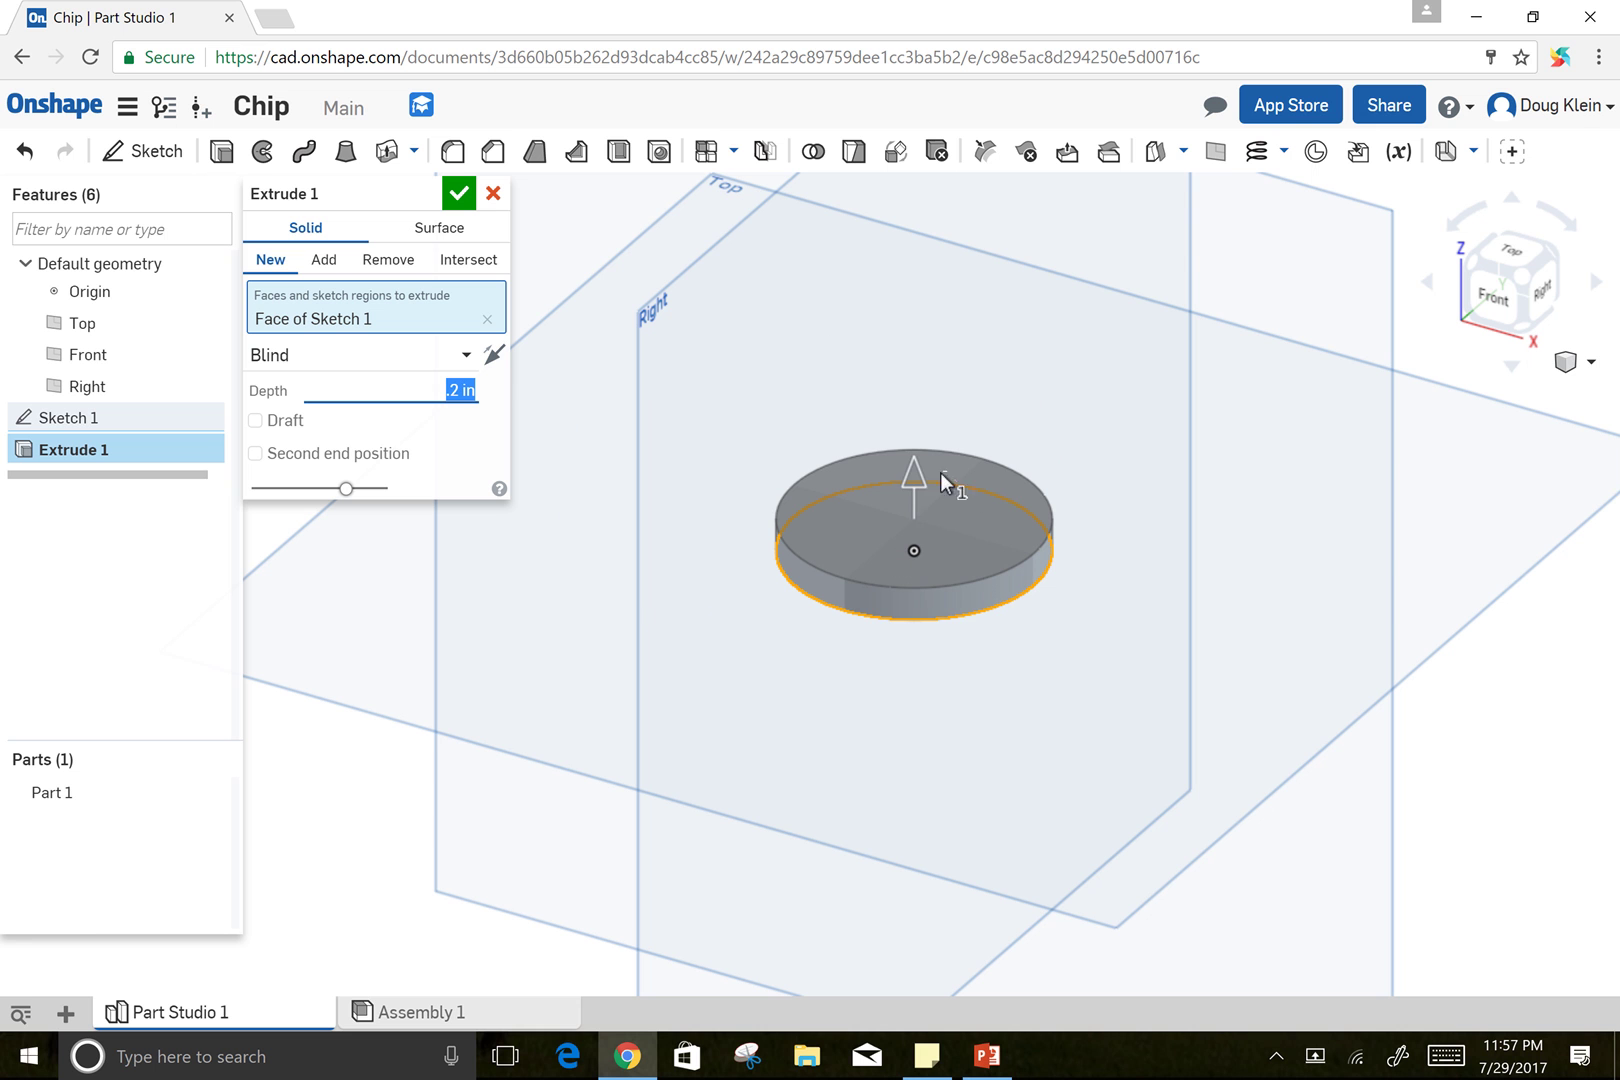
pyautogui.click(458, 196)
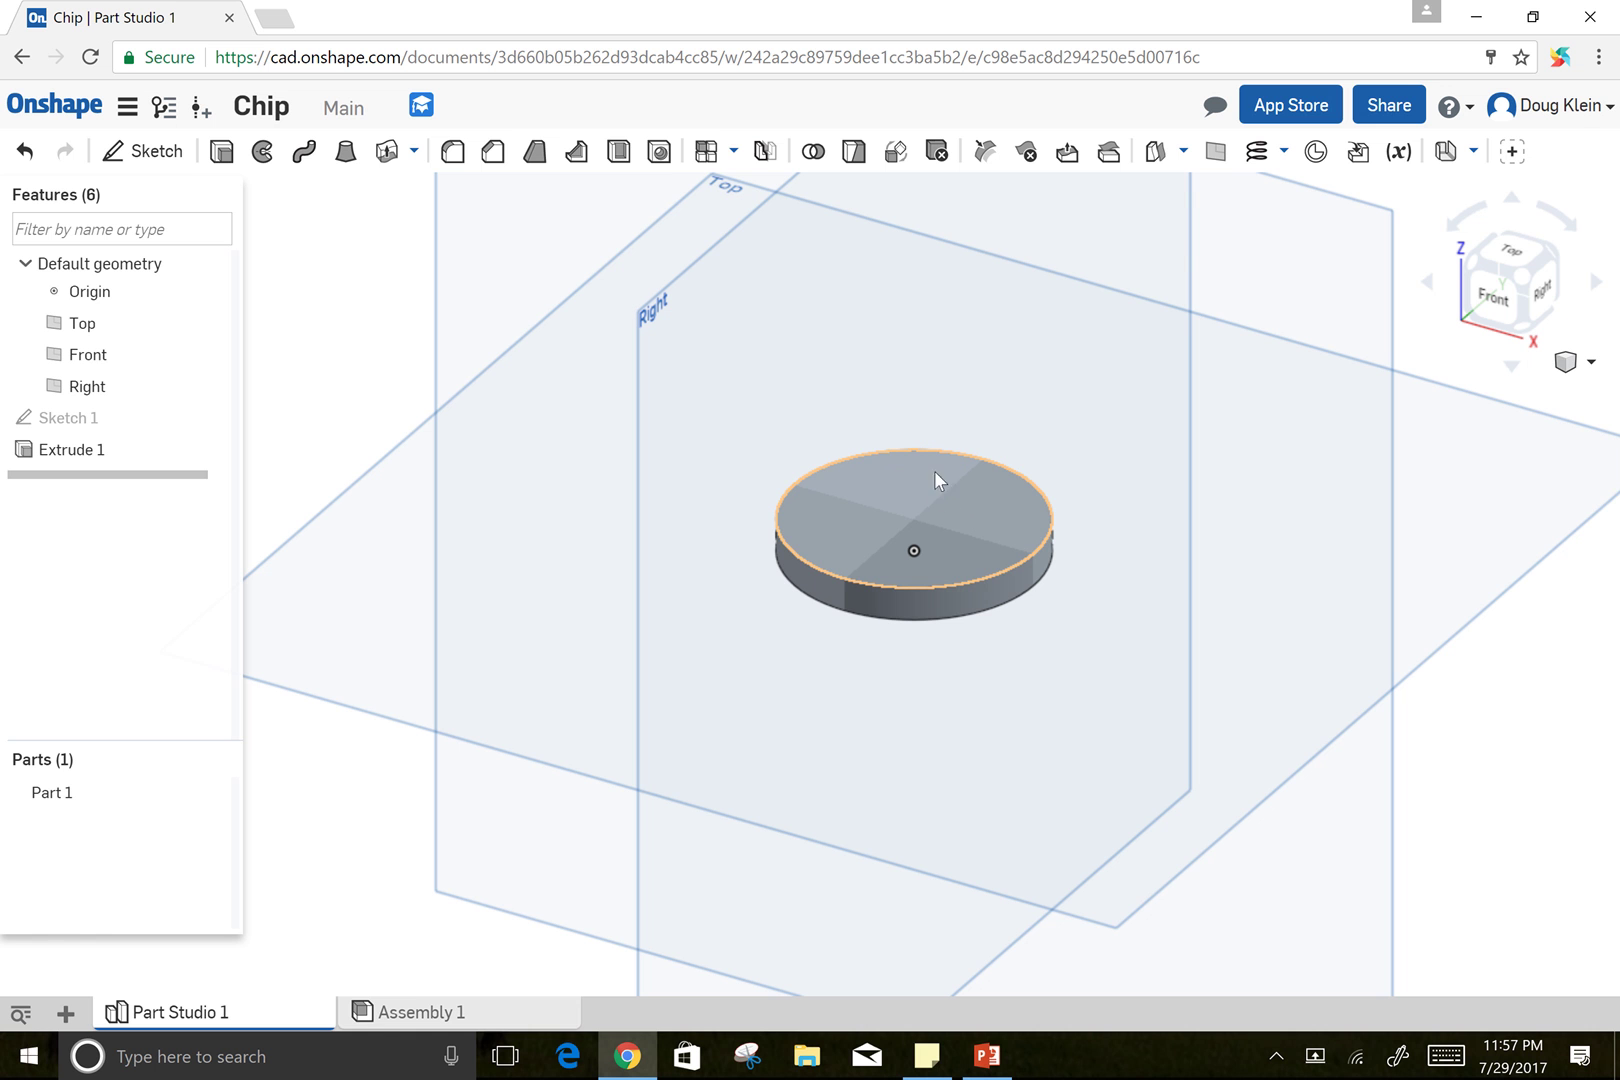
# - Start a sketch on the disc's upper face and draw a circle about 0.25 in in diameter between its center and back edge
pyautogui.click(139, 158)
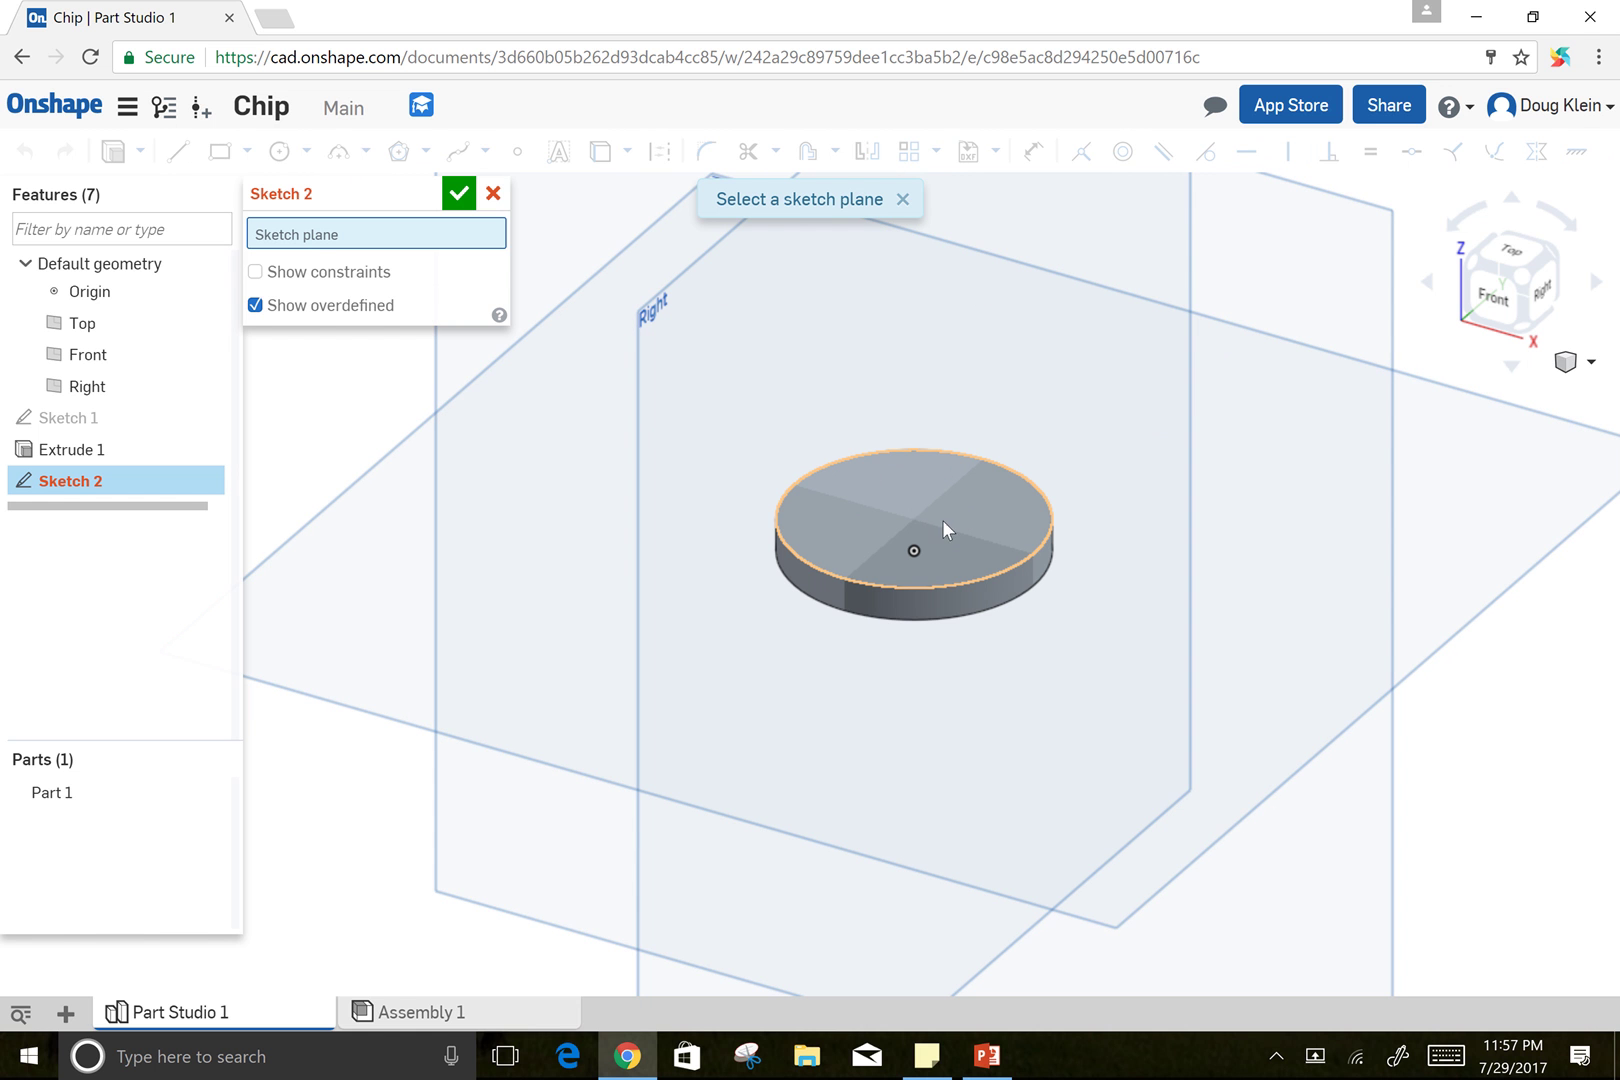
pyautogui.click(899, 497)
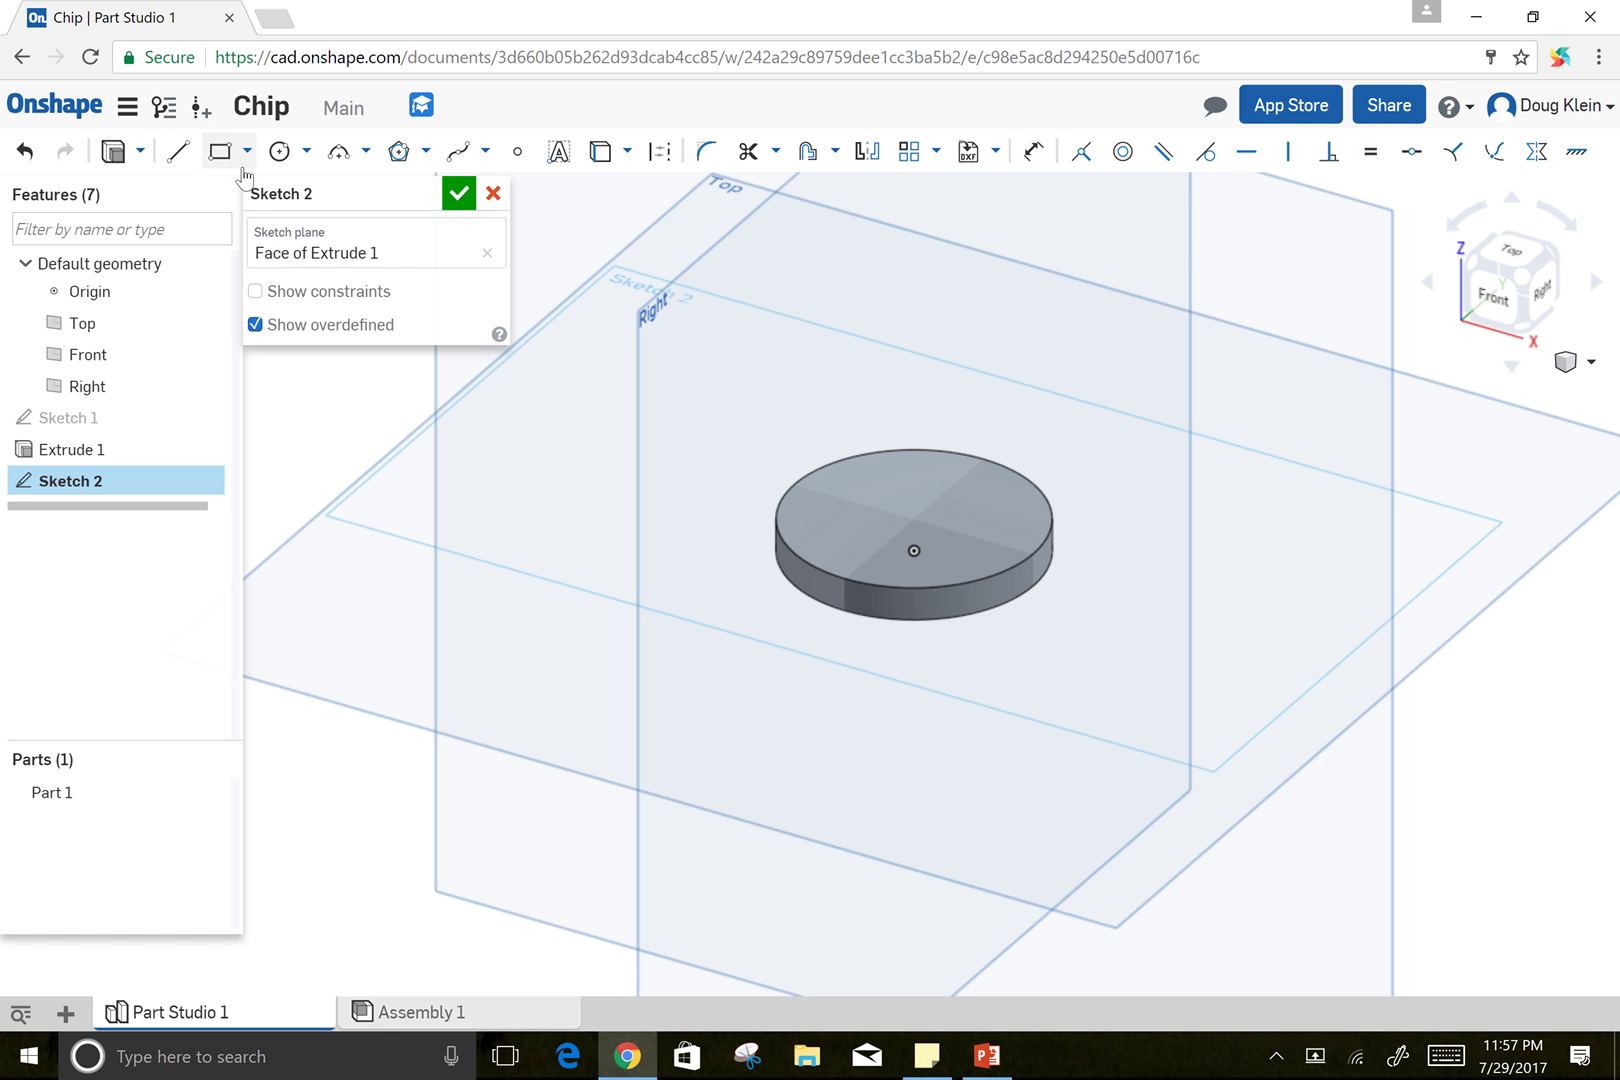
pyautogui.click(280, 152)
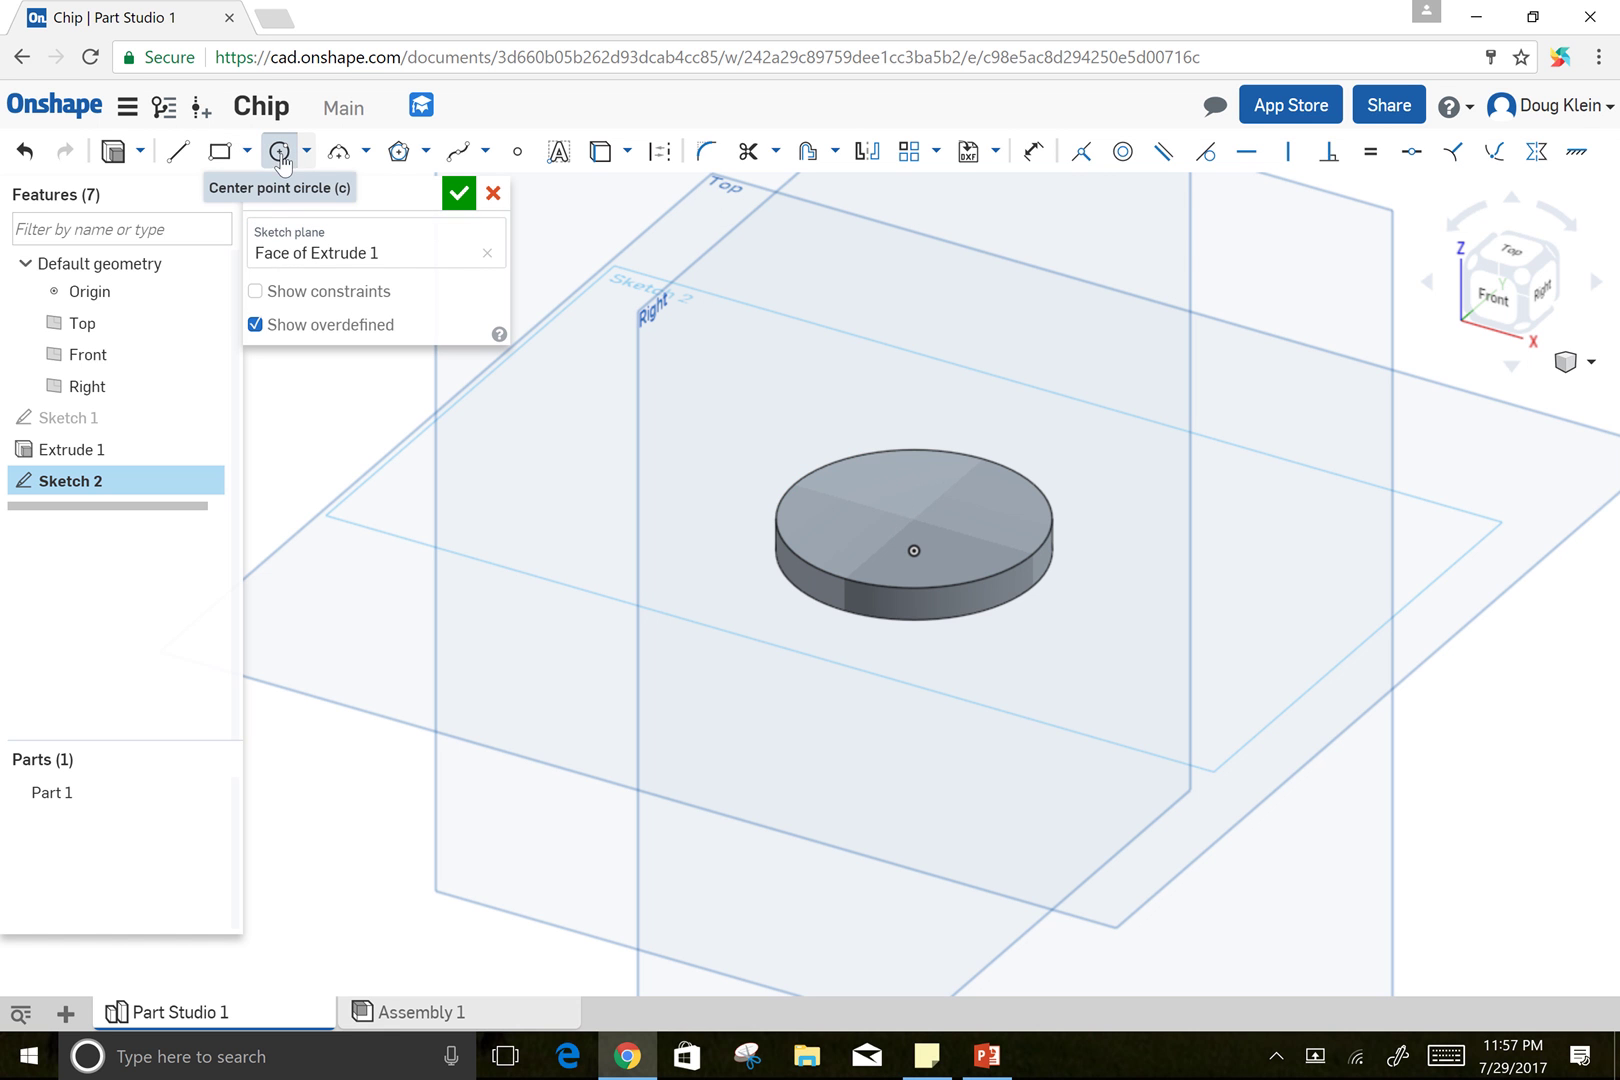
pyautogui.scroll(5, 914, 497)
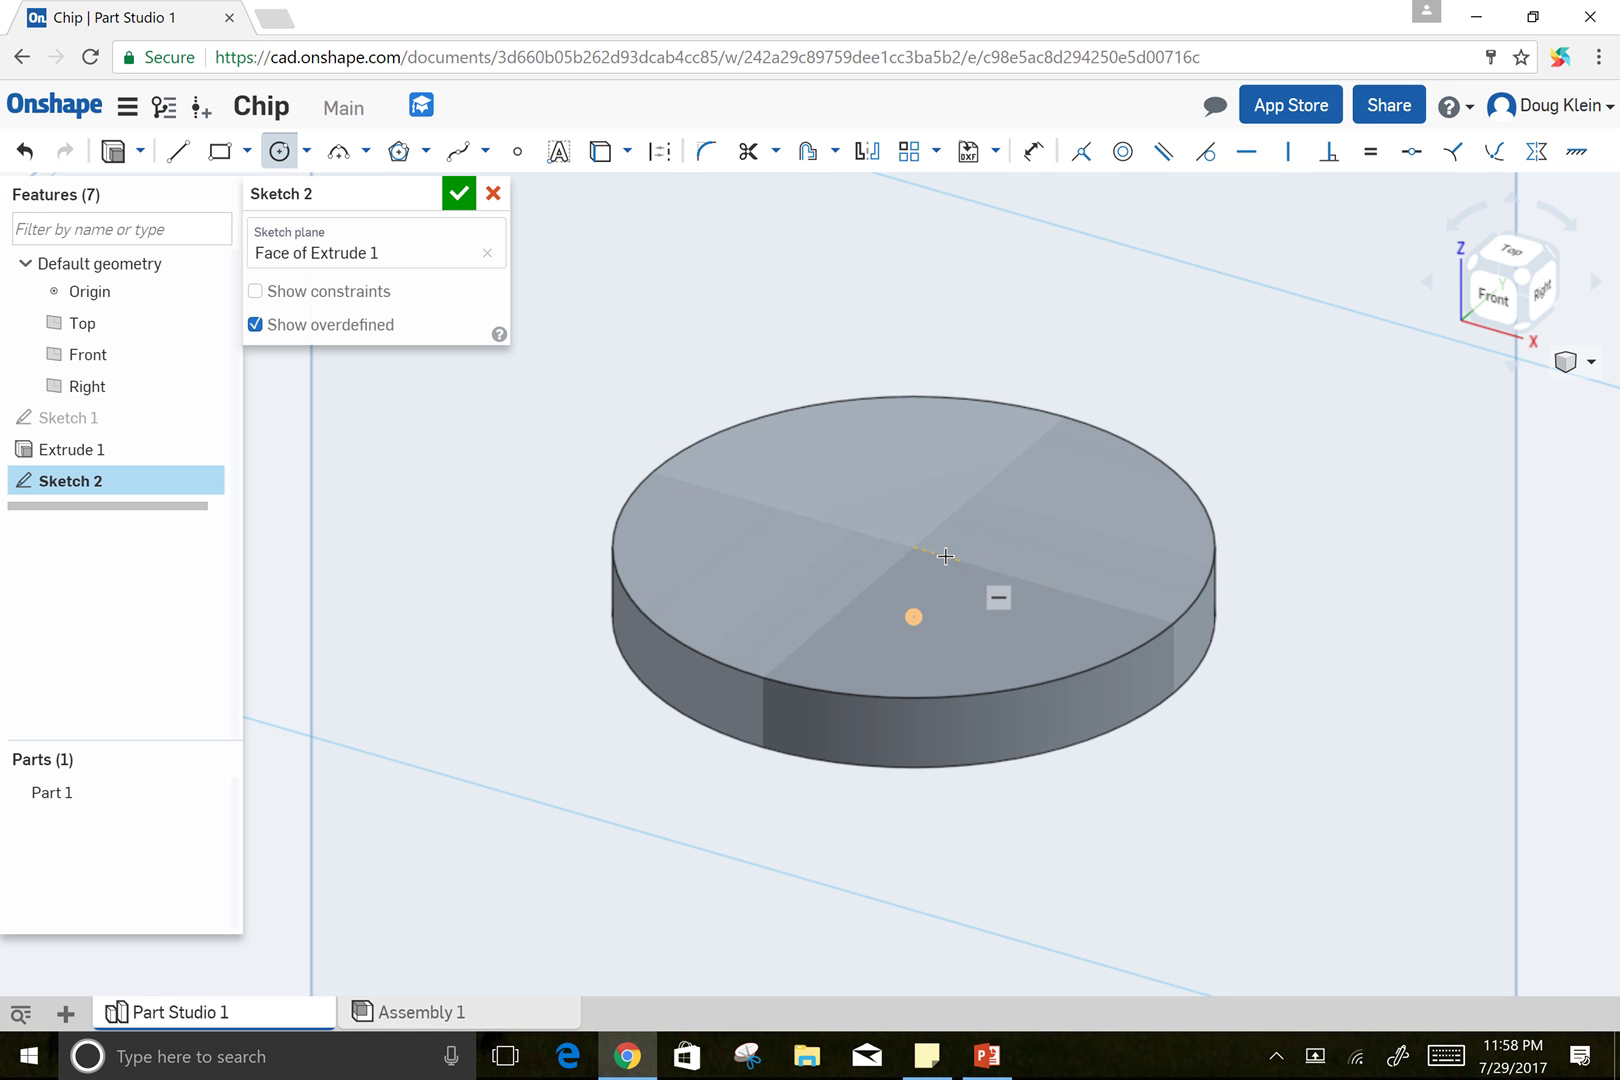
pyautogui.click(1006, 469)
pyautogui.click(1045, 487)
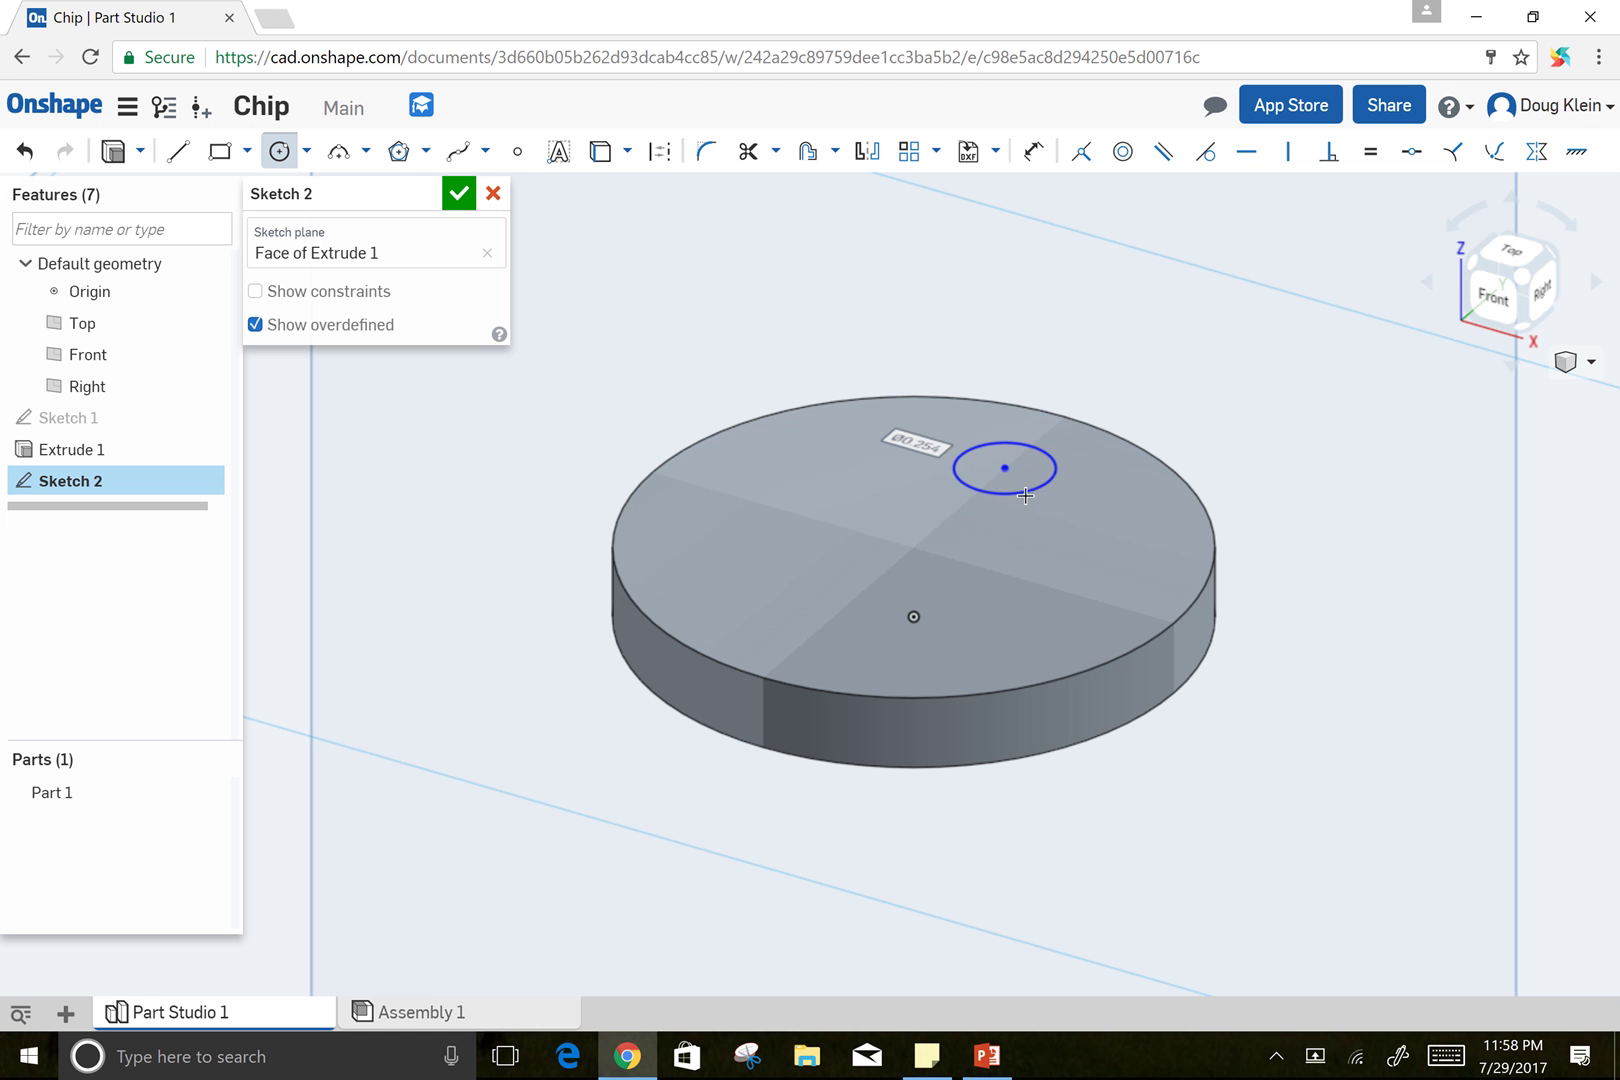
# - Dimension the small circle's diameter to 0.325 in
pyautogui.click(1032, 156)
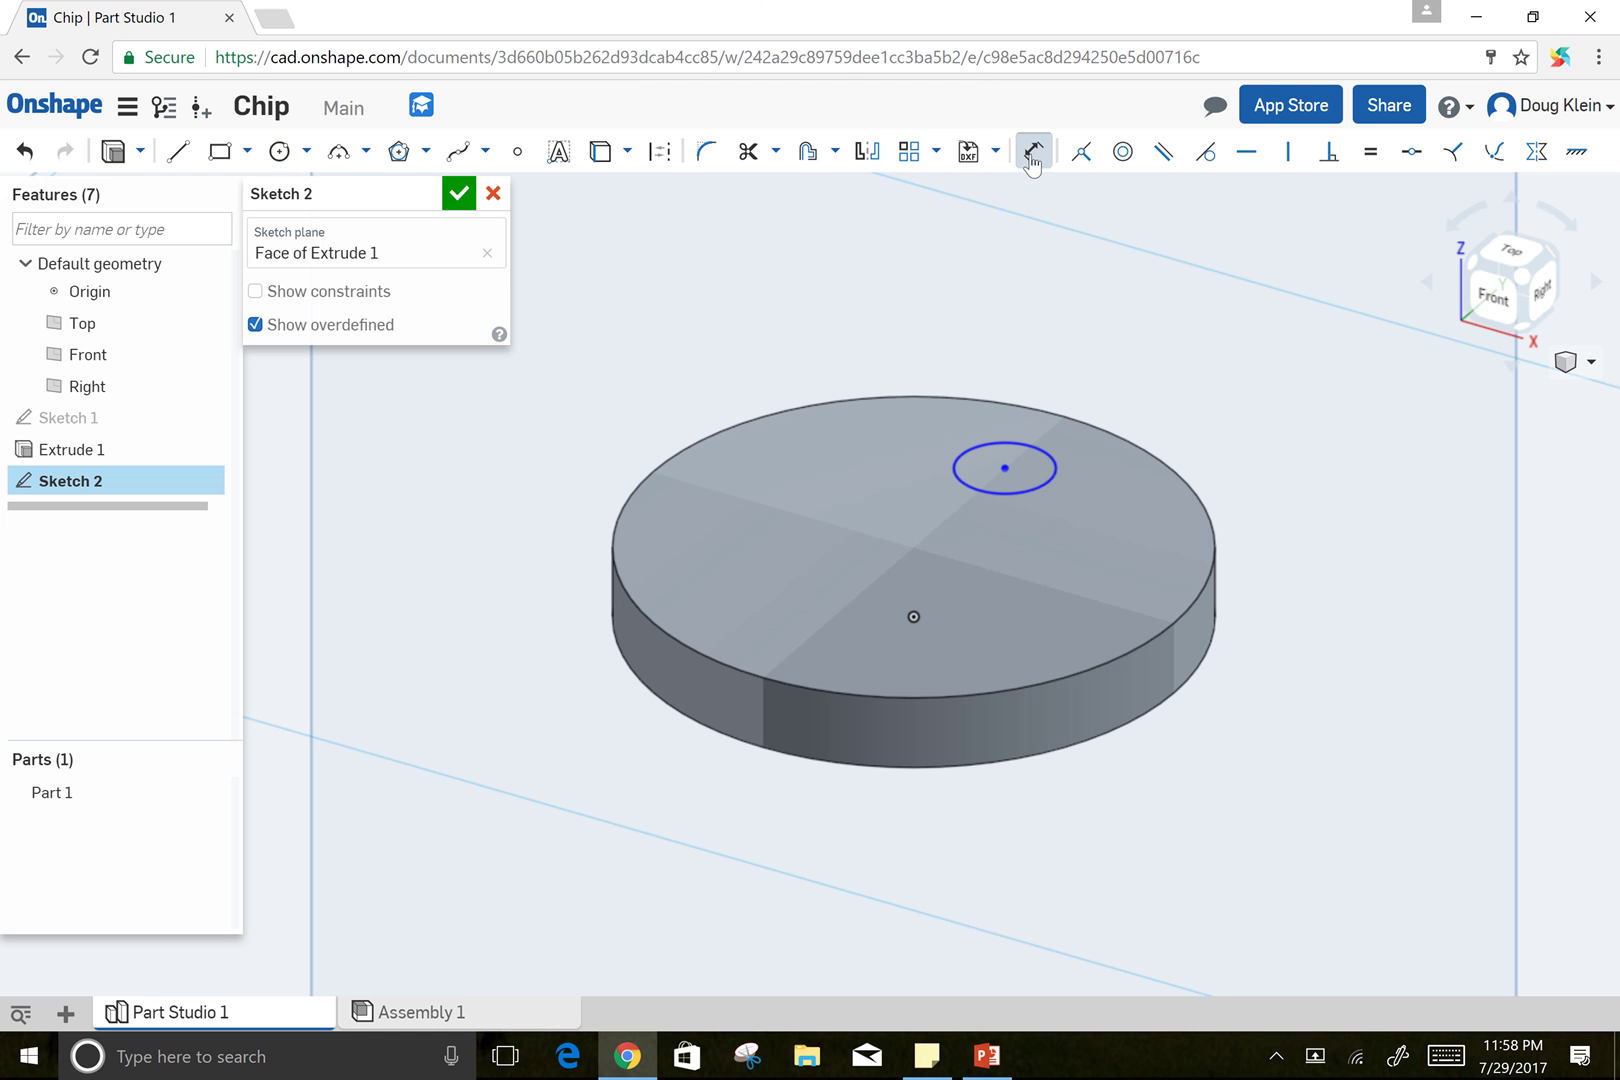
pyautogui.click(1055, 462)
pyautogui.click(1224, 470)
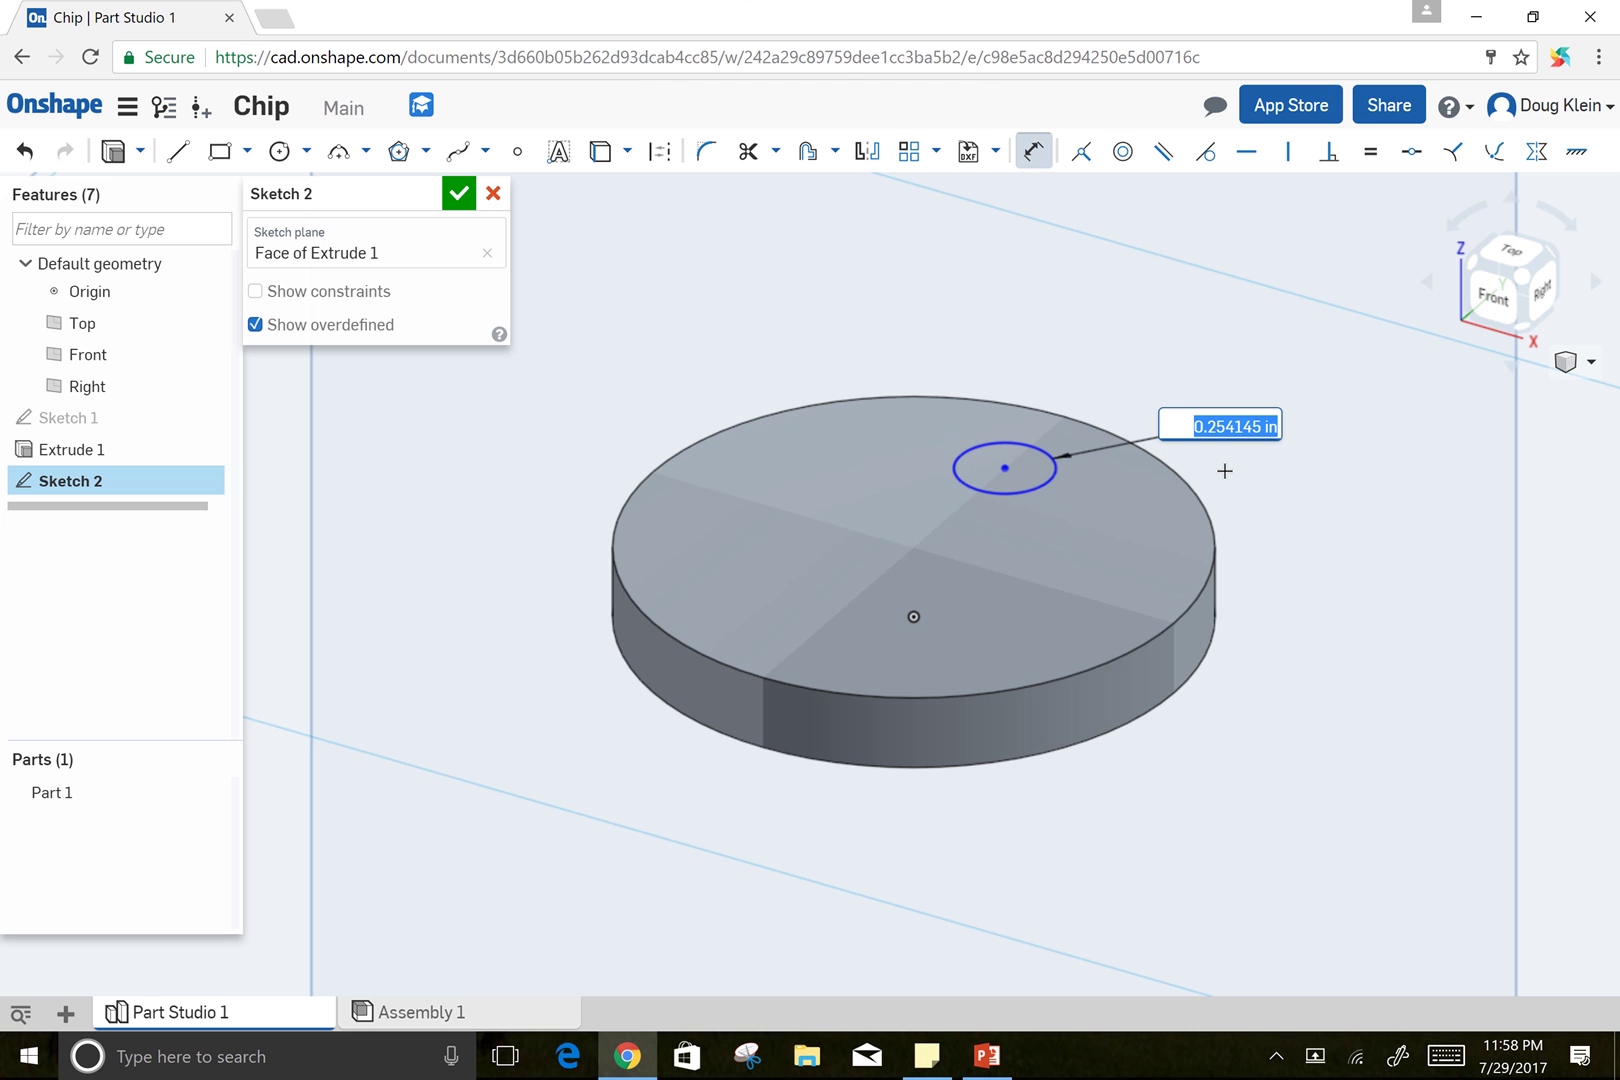
pyautogui.press('BackSpace')
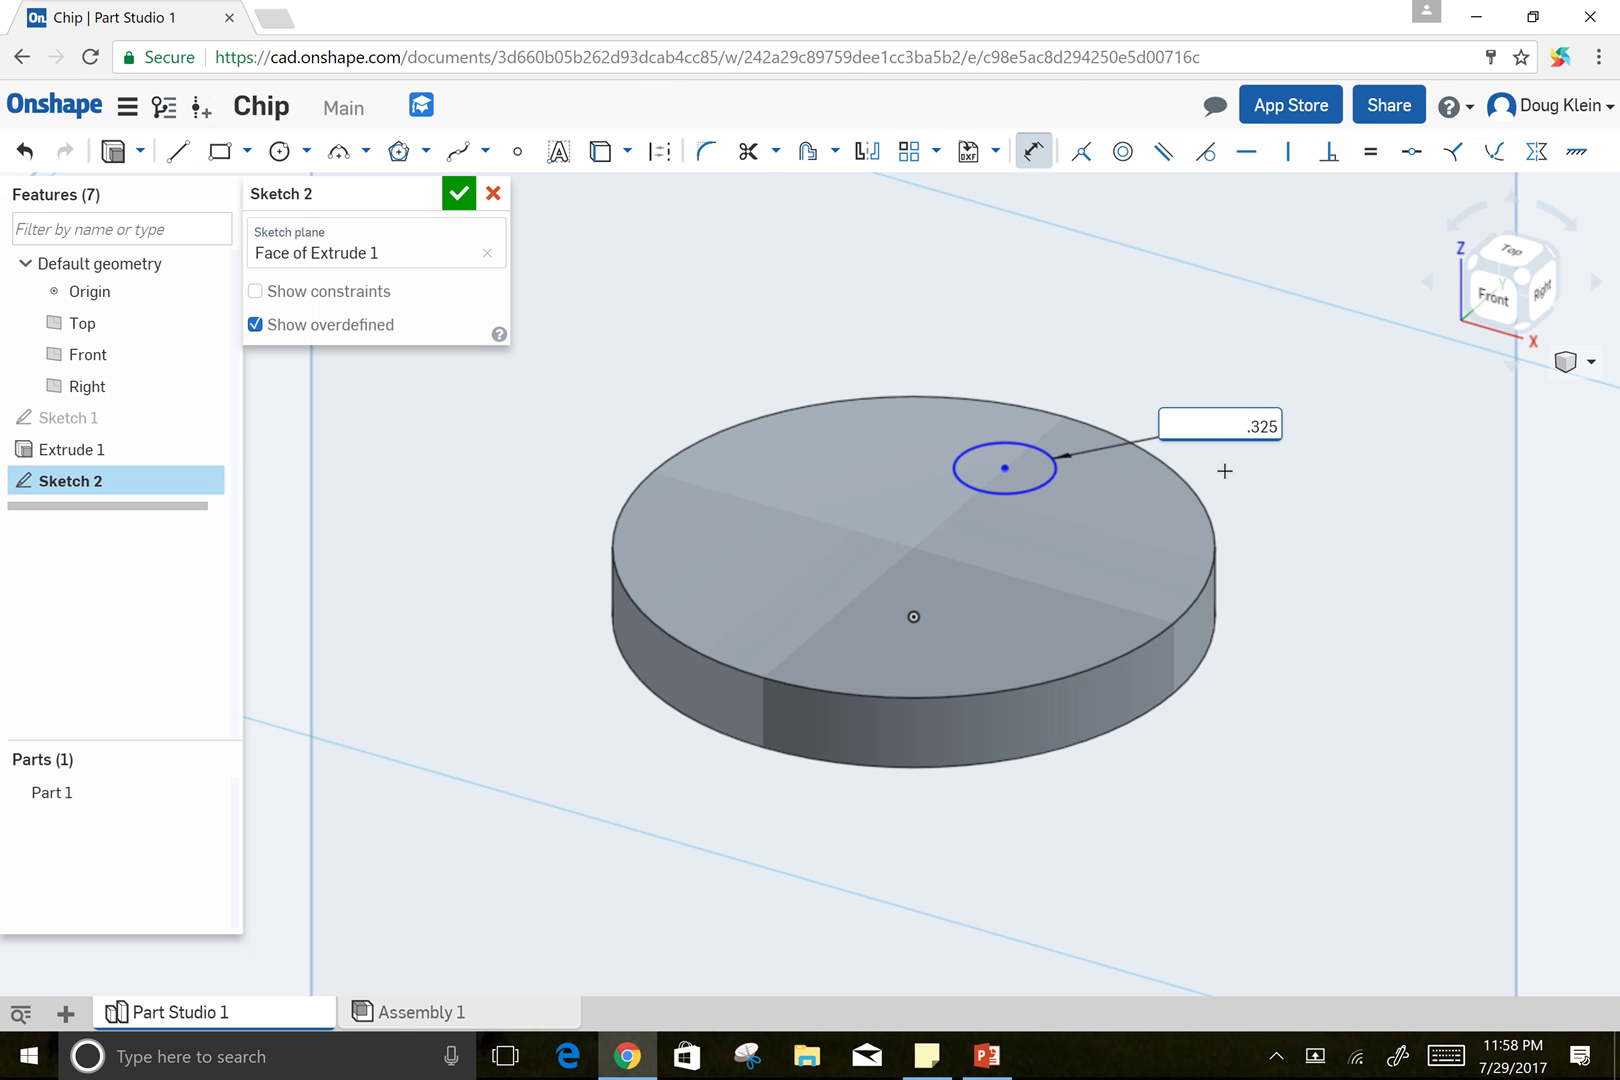
pyautogui.write('.325')
pyautogui.press('Return')
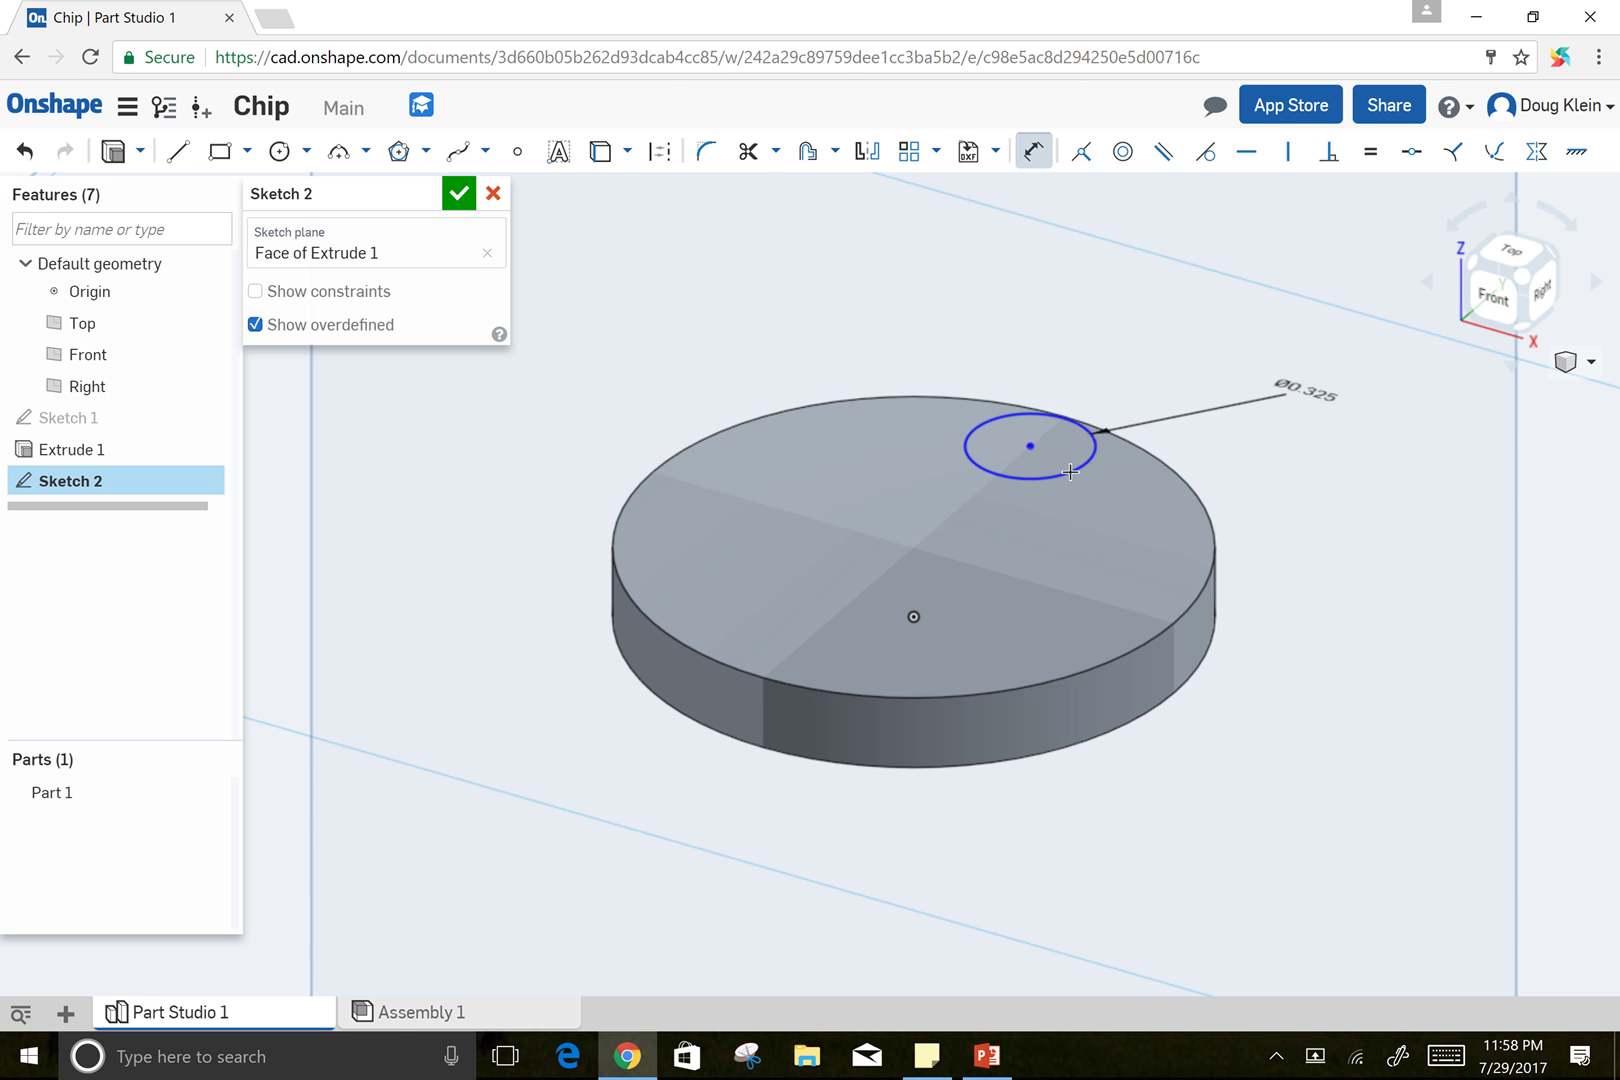
# - Dimension the distance from the small circle's center to the disc's center to 0.5 in
pyautogui.click(911, 615)
pyautogui.click(1323, 662)
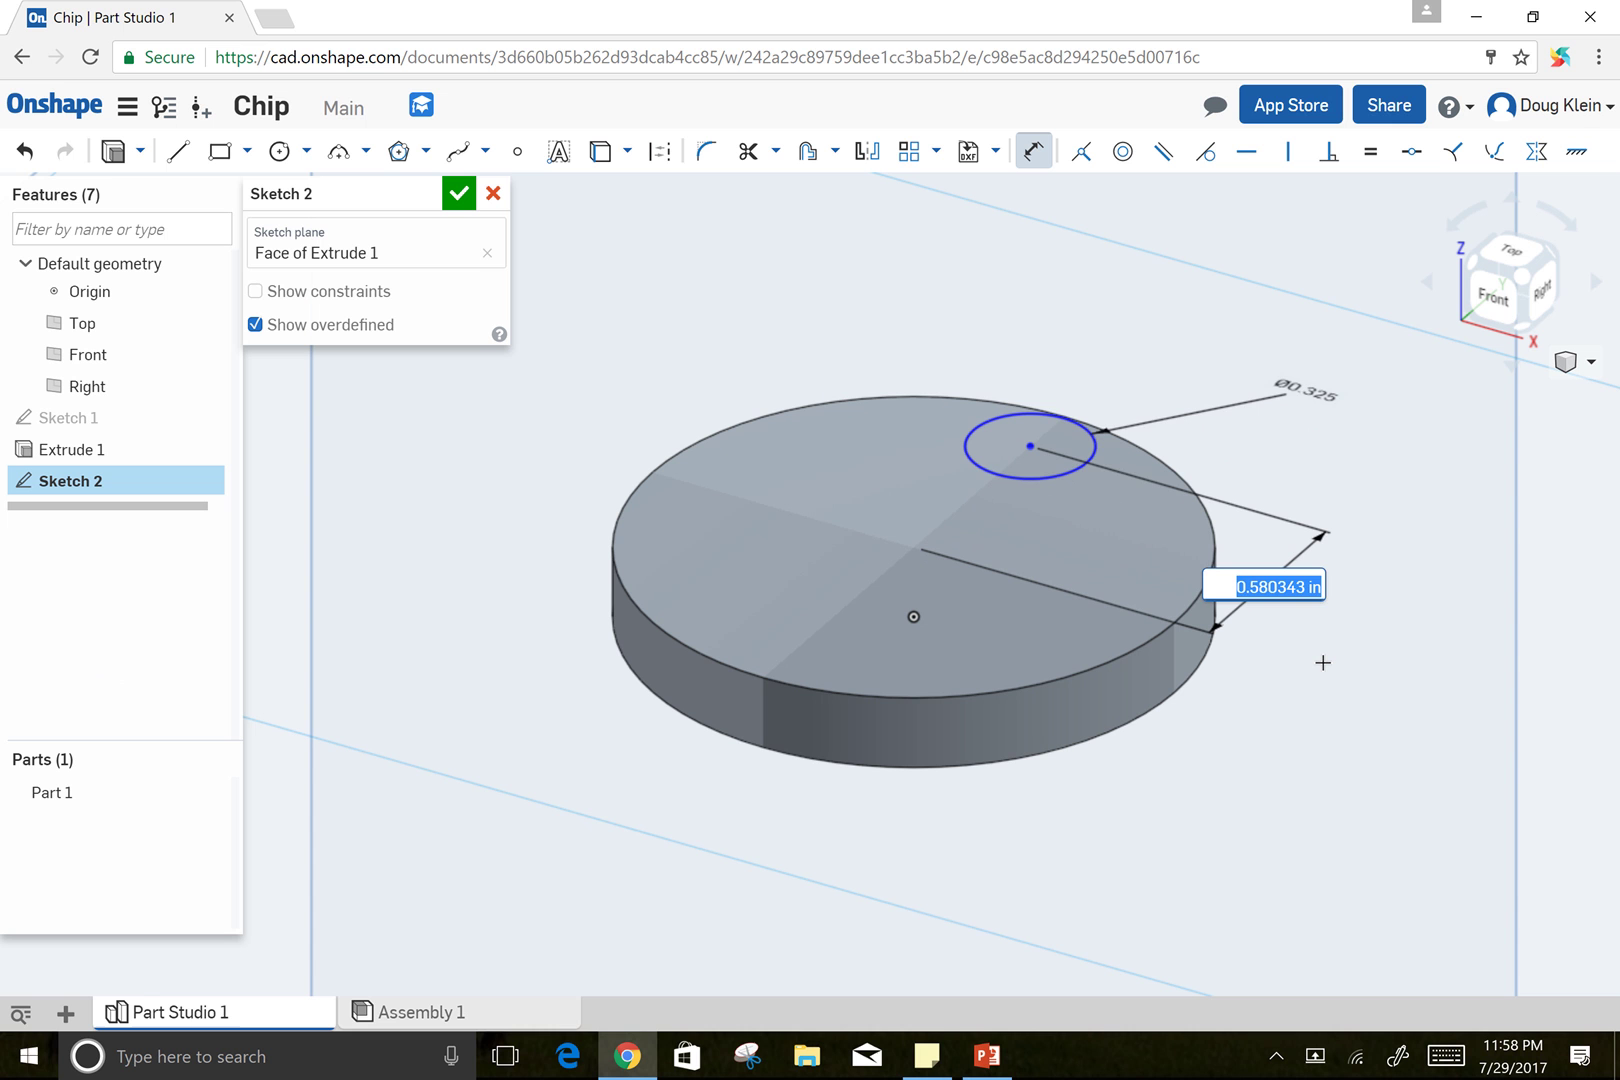
pyautogui.press('BackSpace')
pyautogui.write('.5')
pyautogui.press('Return')
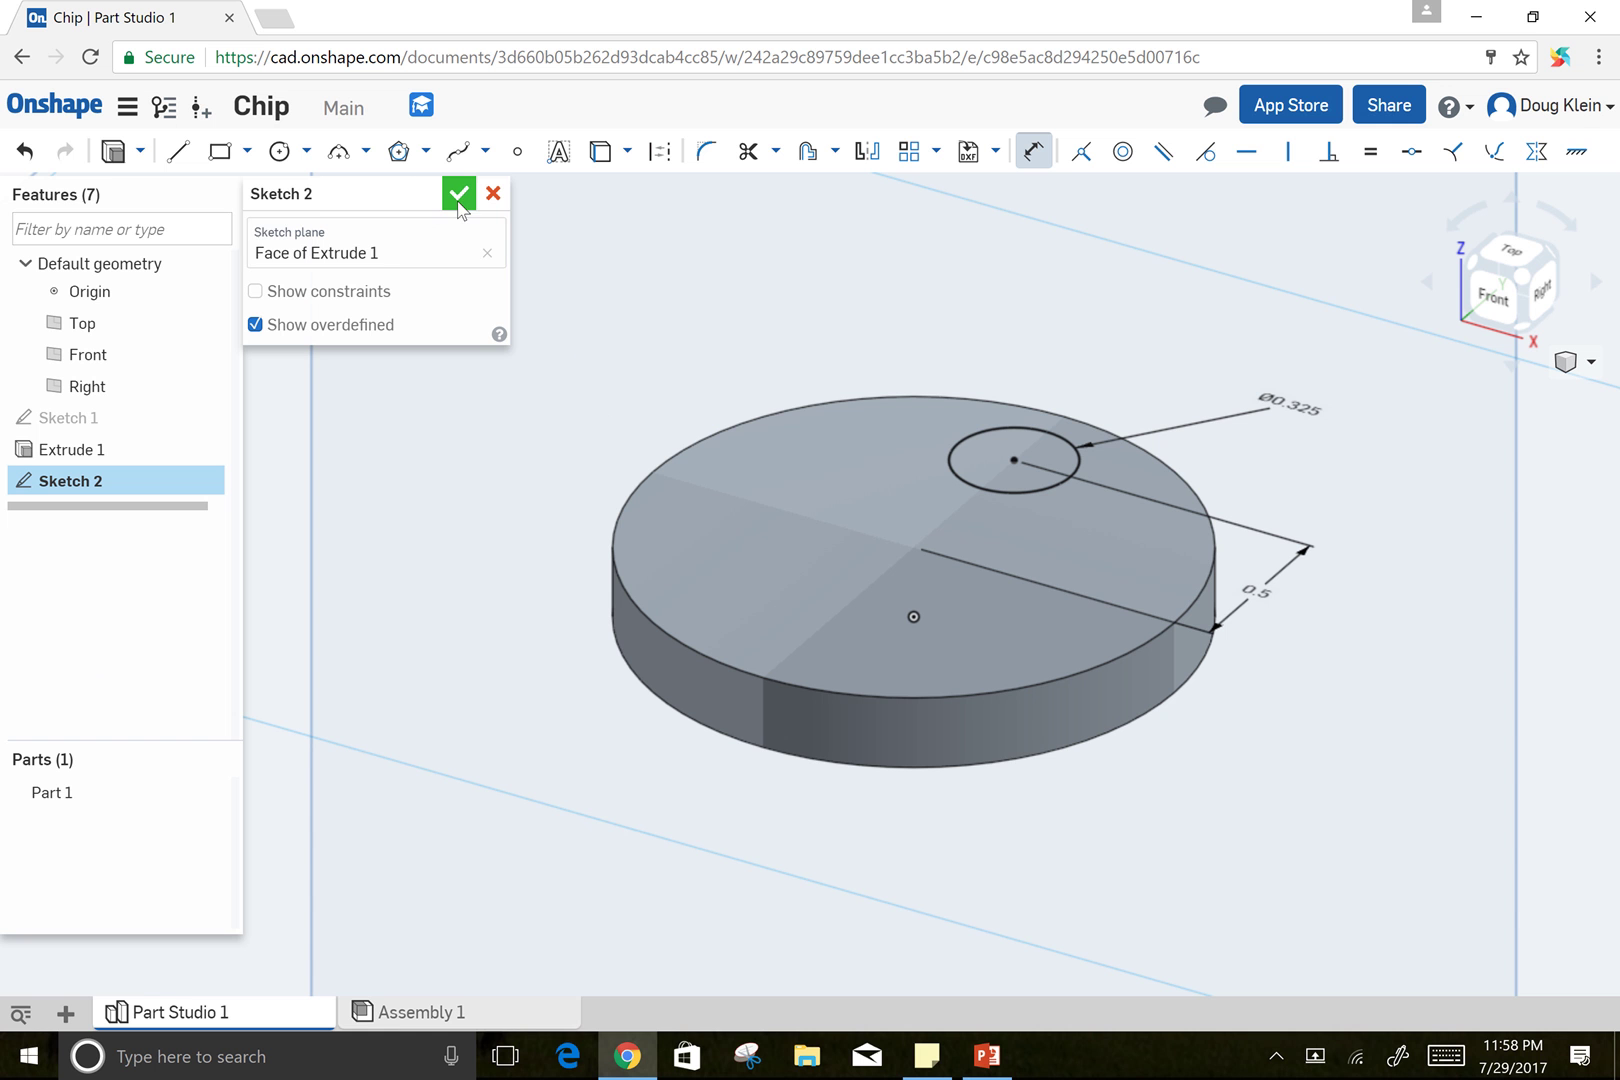
# - Extrude the small circle as a Remove cut with a Through all end condition to make the hole in the disc
pyautogui.click(115, 152)
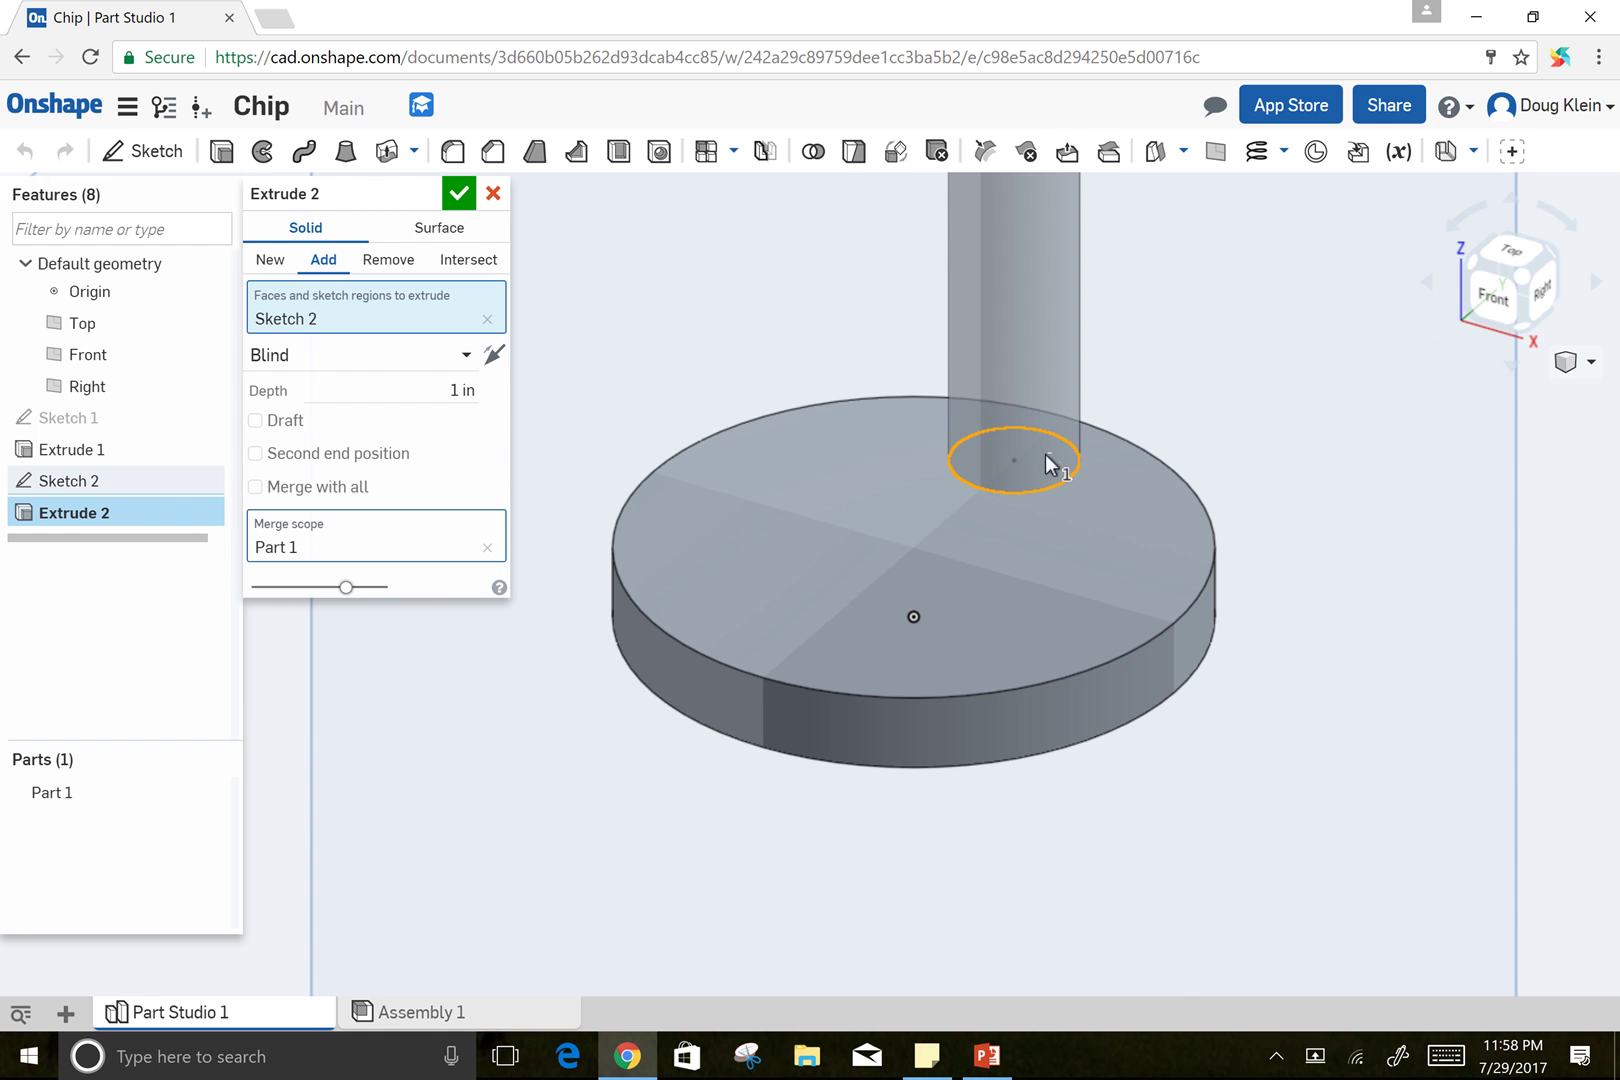
pyautogui.scroll(3, 1010, 478)
pyautogui.scroll(-5, 1009, 481)
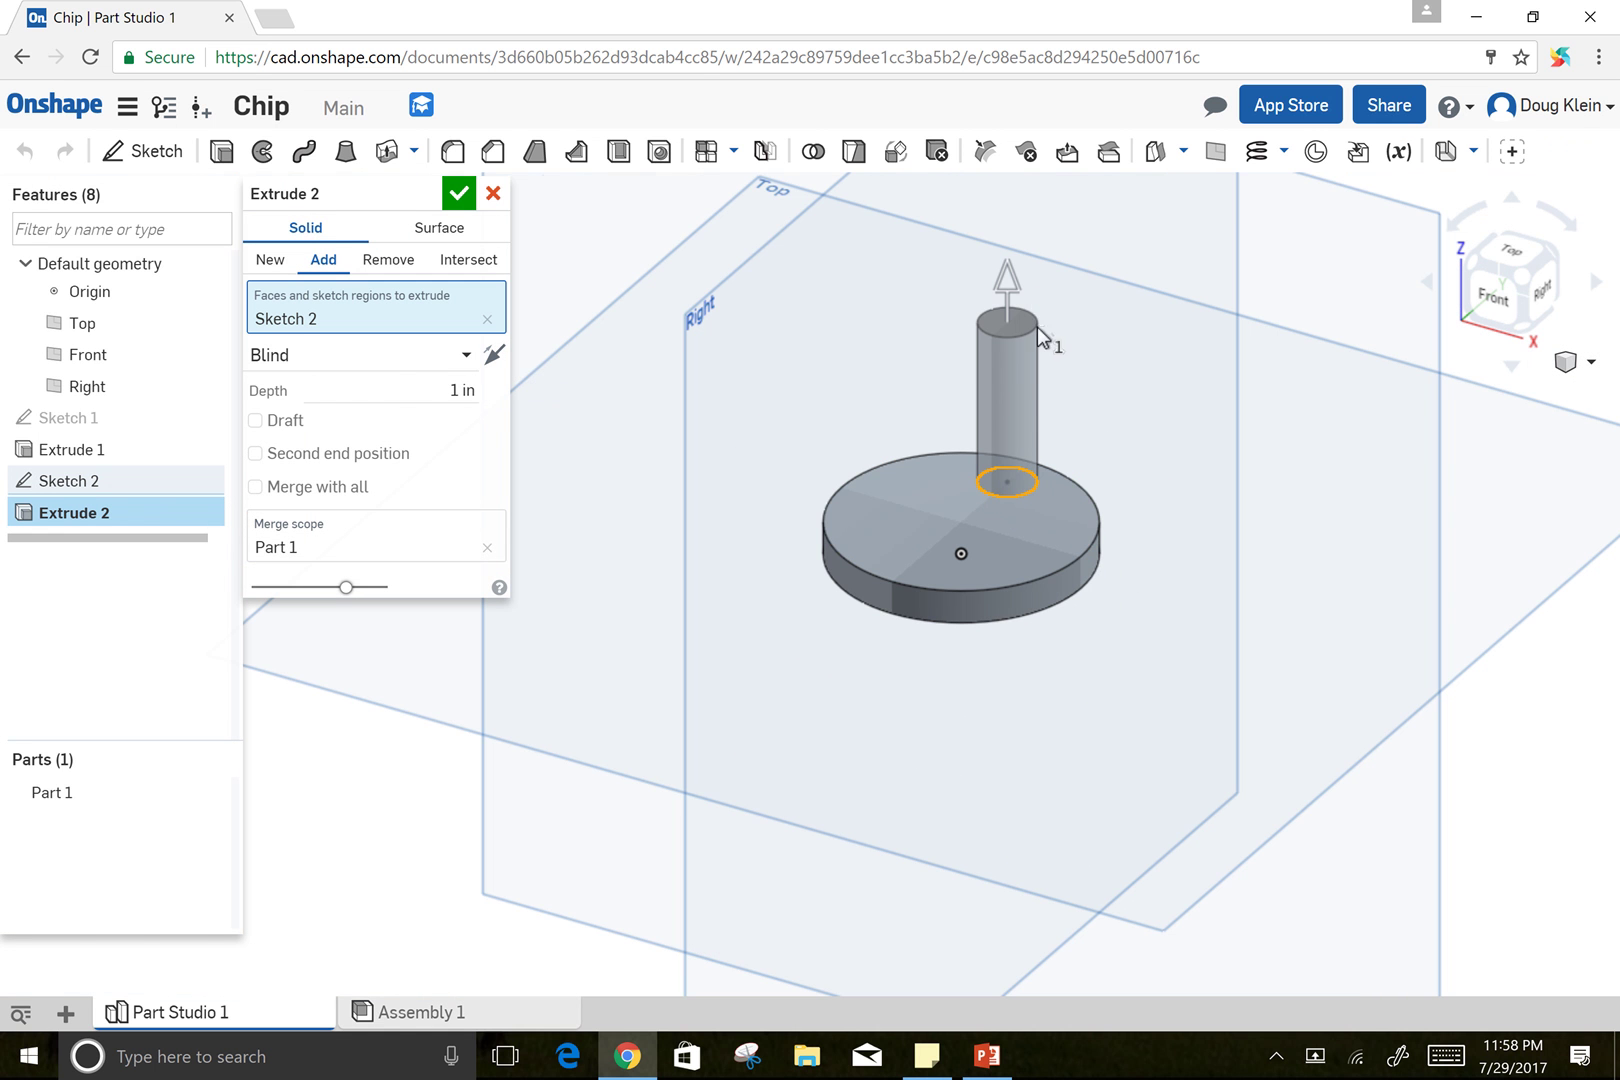
pyautogui.scroll(2, 1040, 340)
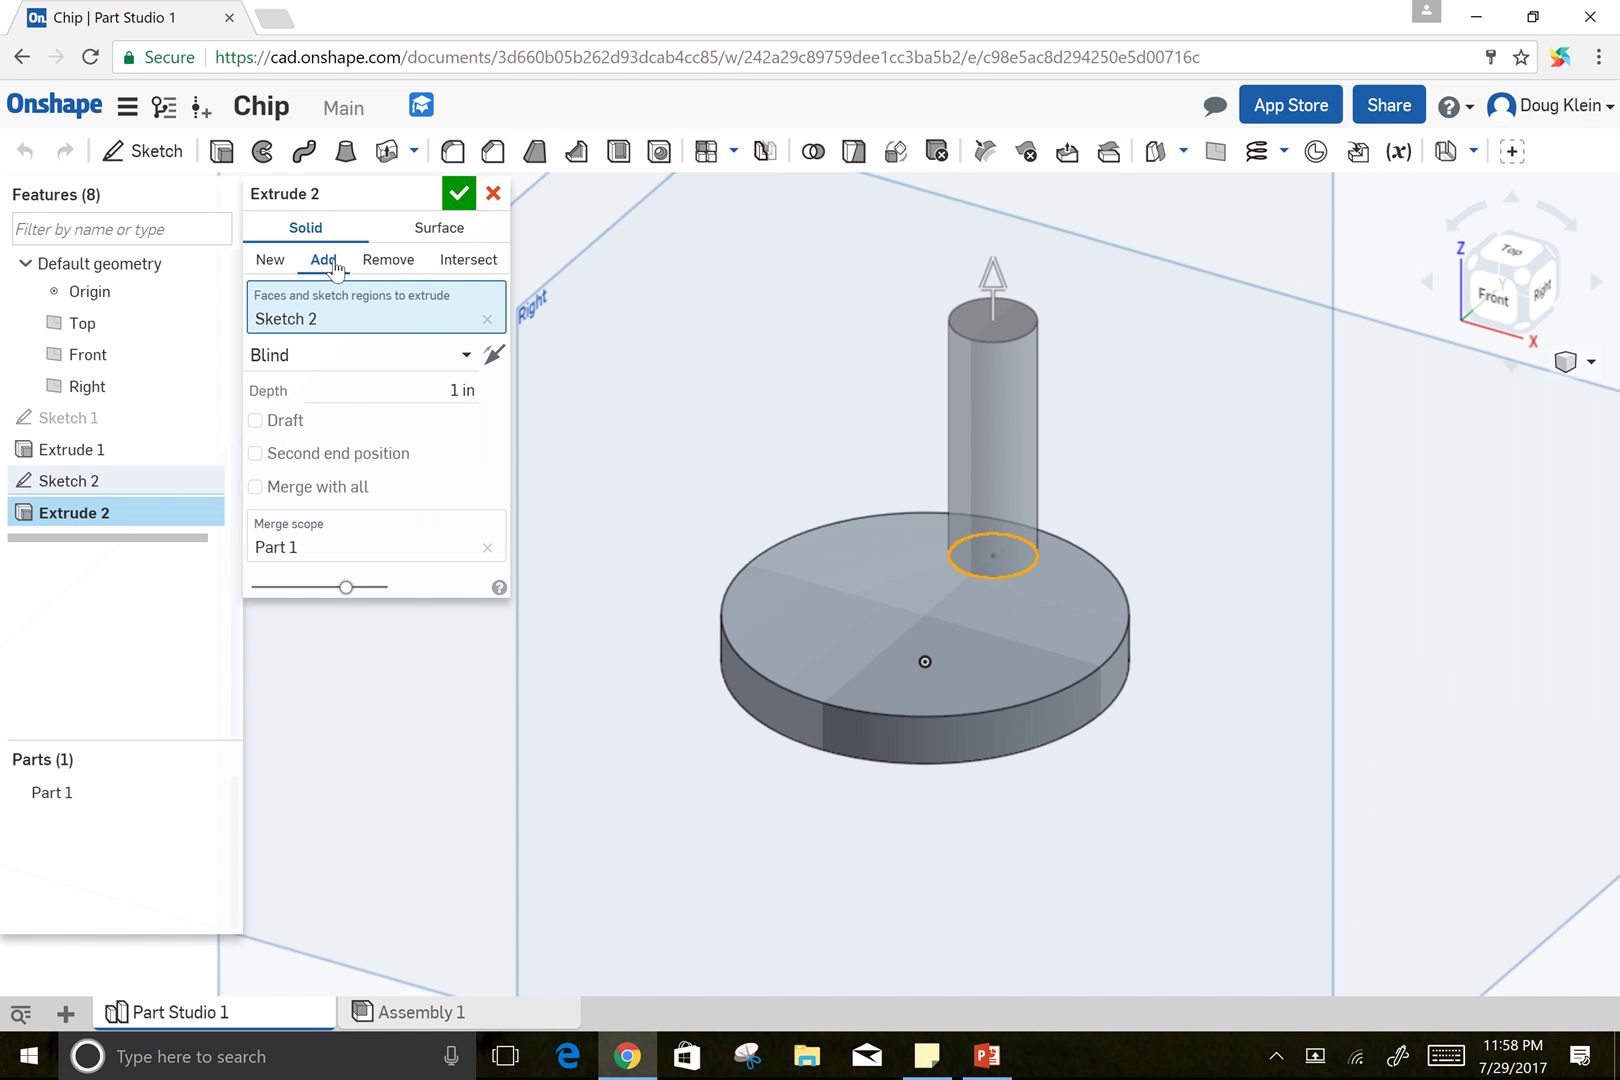
pyautogui.click(389, 268)
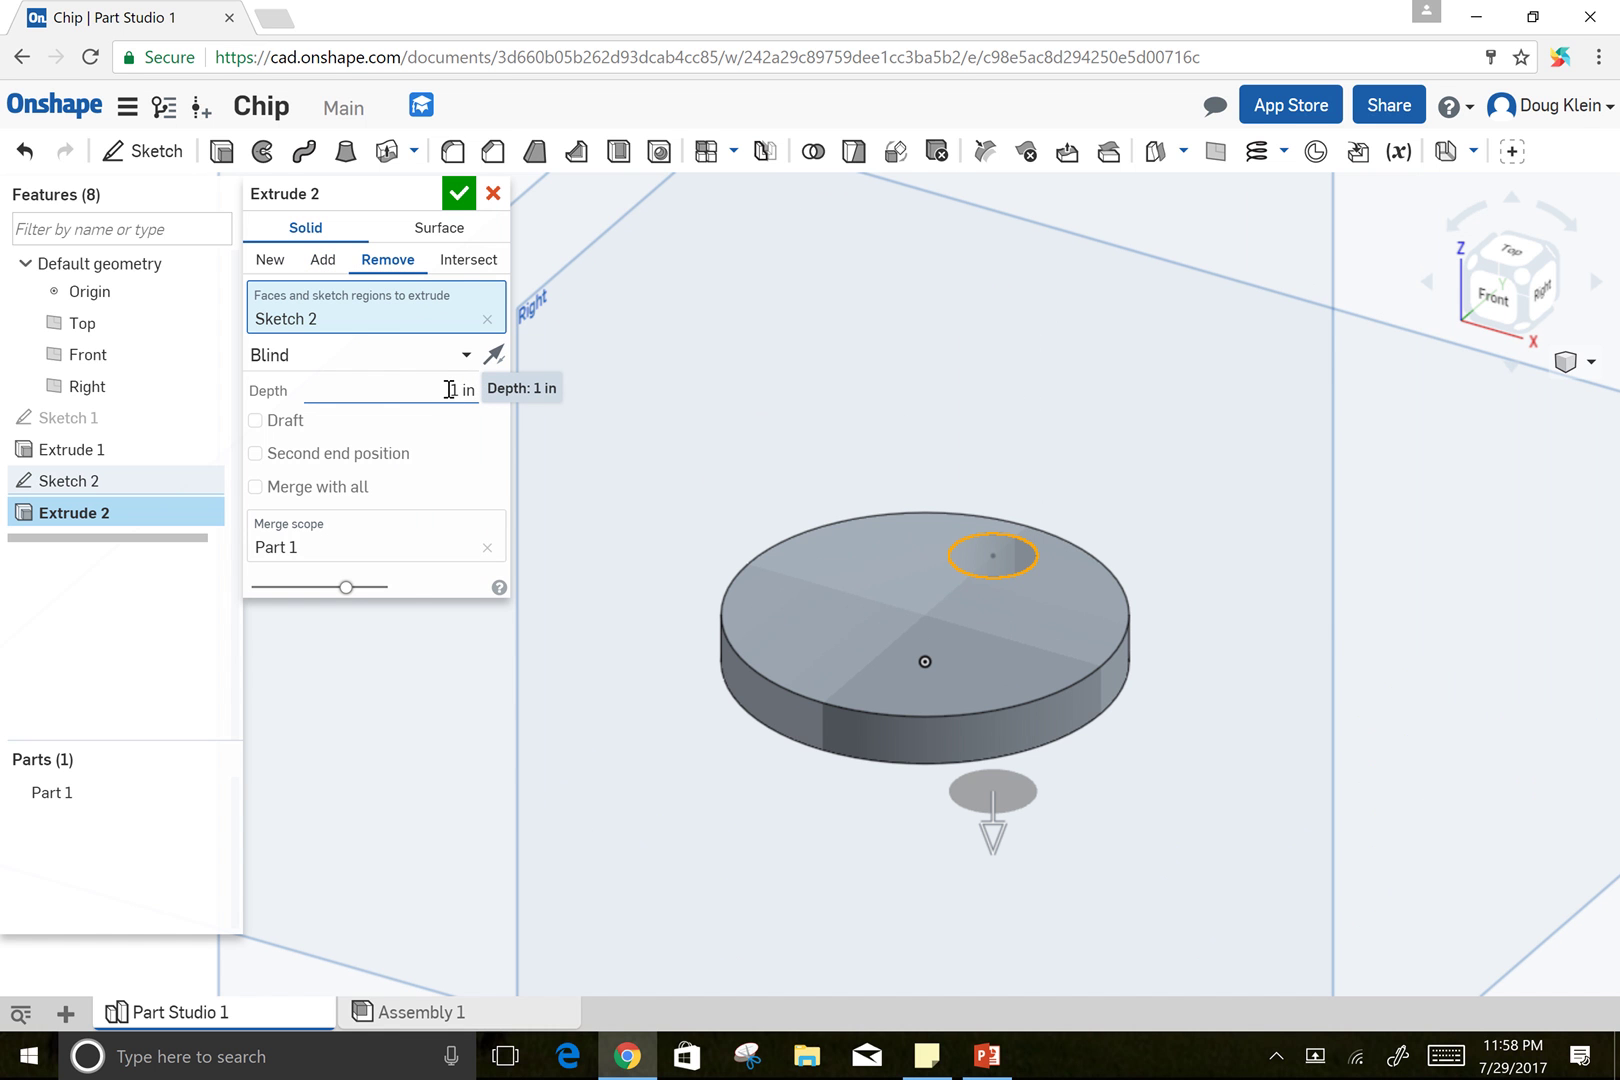
pyautogui.click(450, 355)
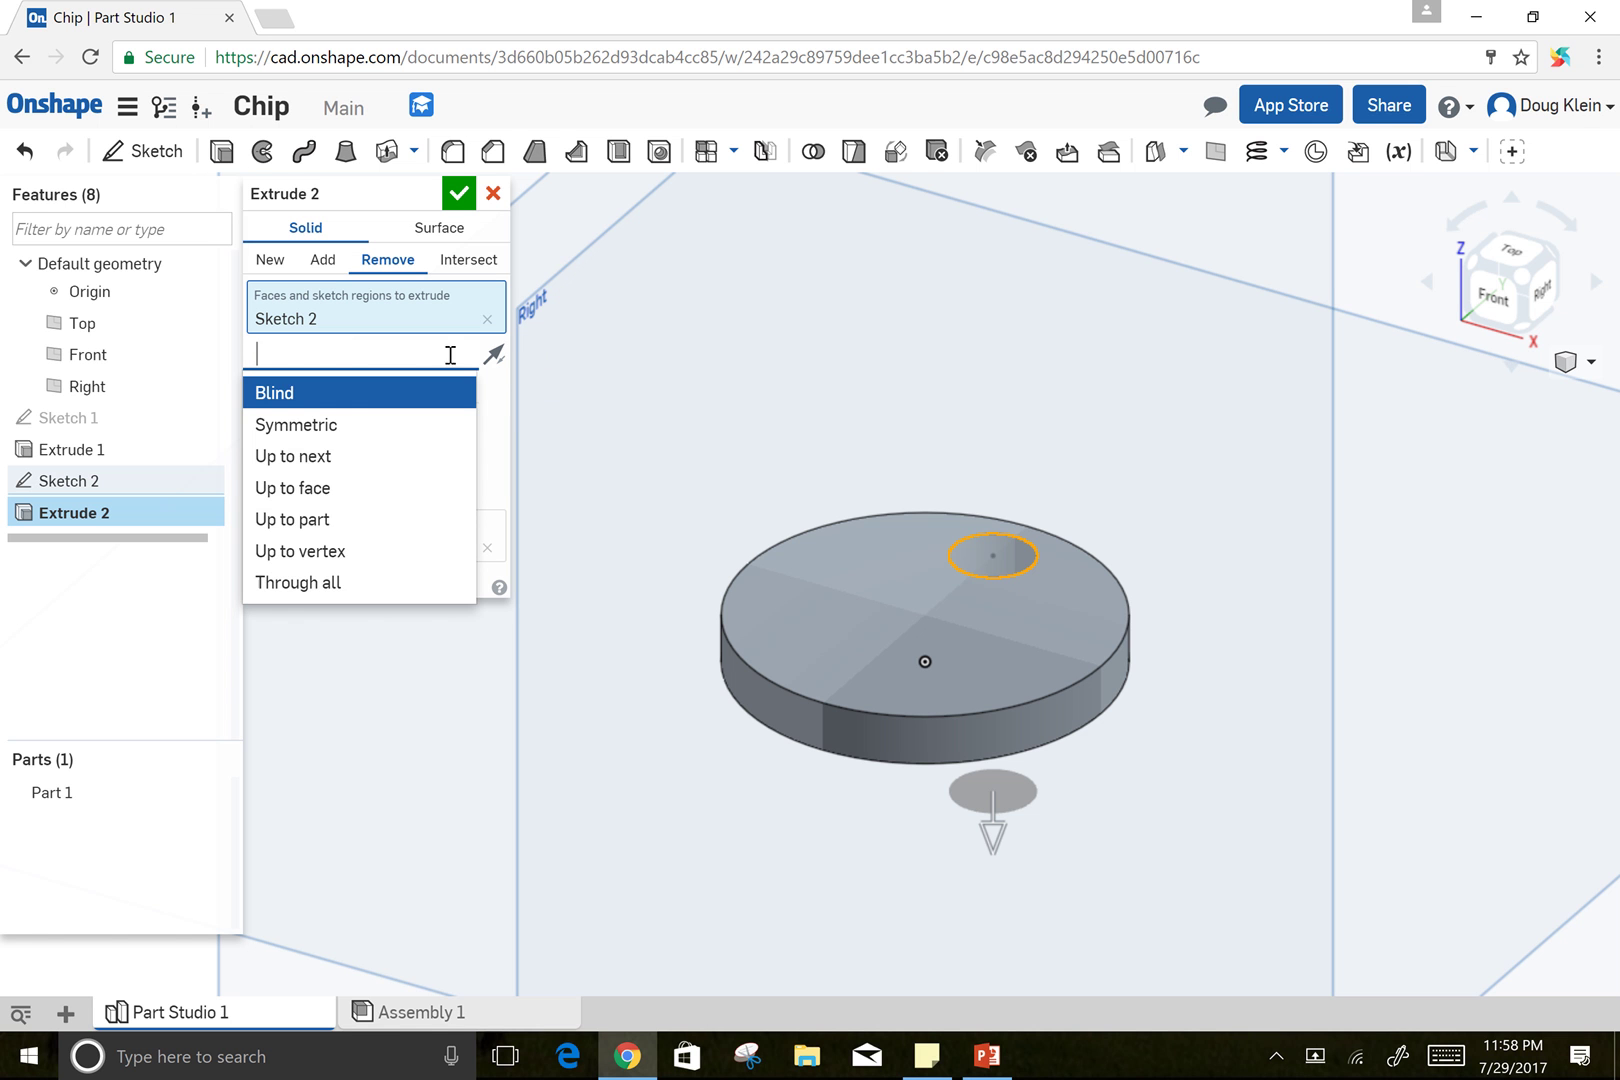
pyautogui.click(299, 584)
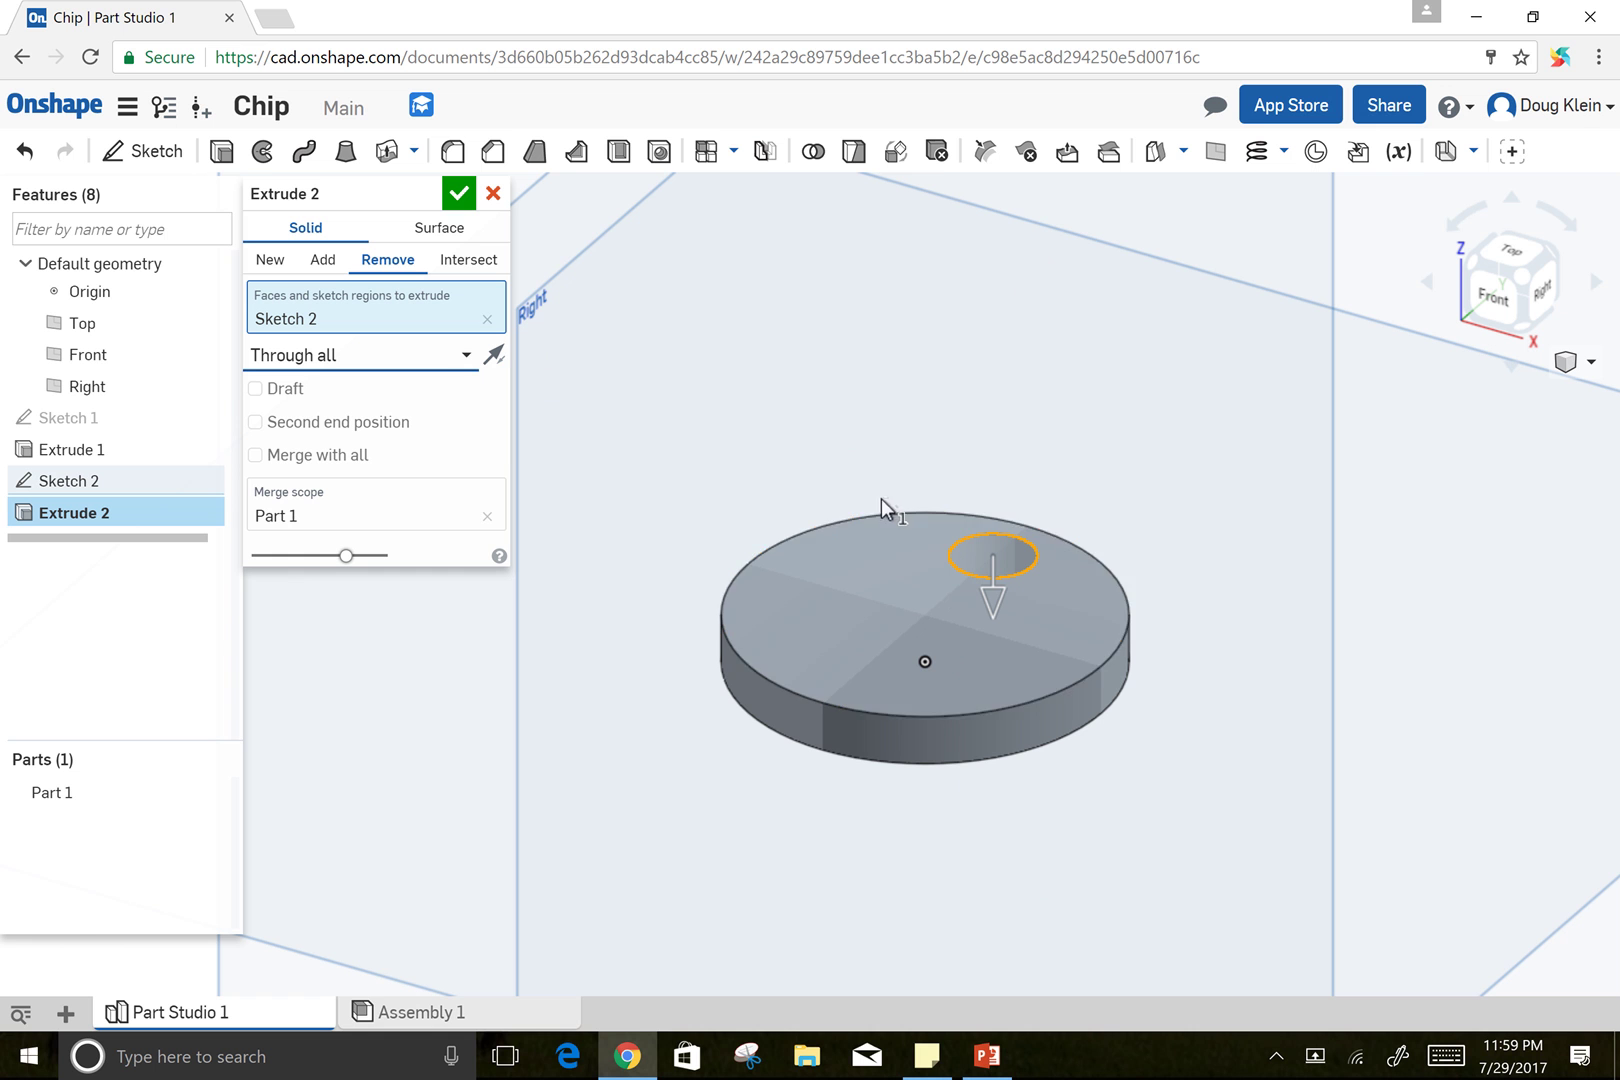
pyautogui.click(457, 197)
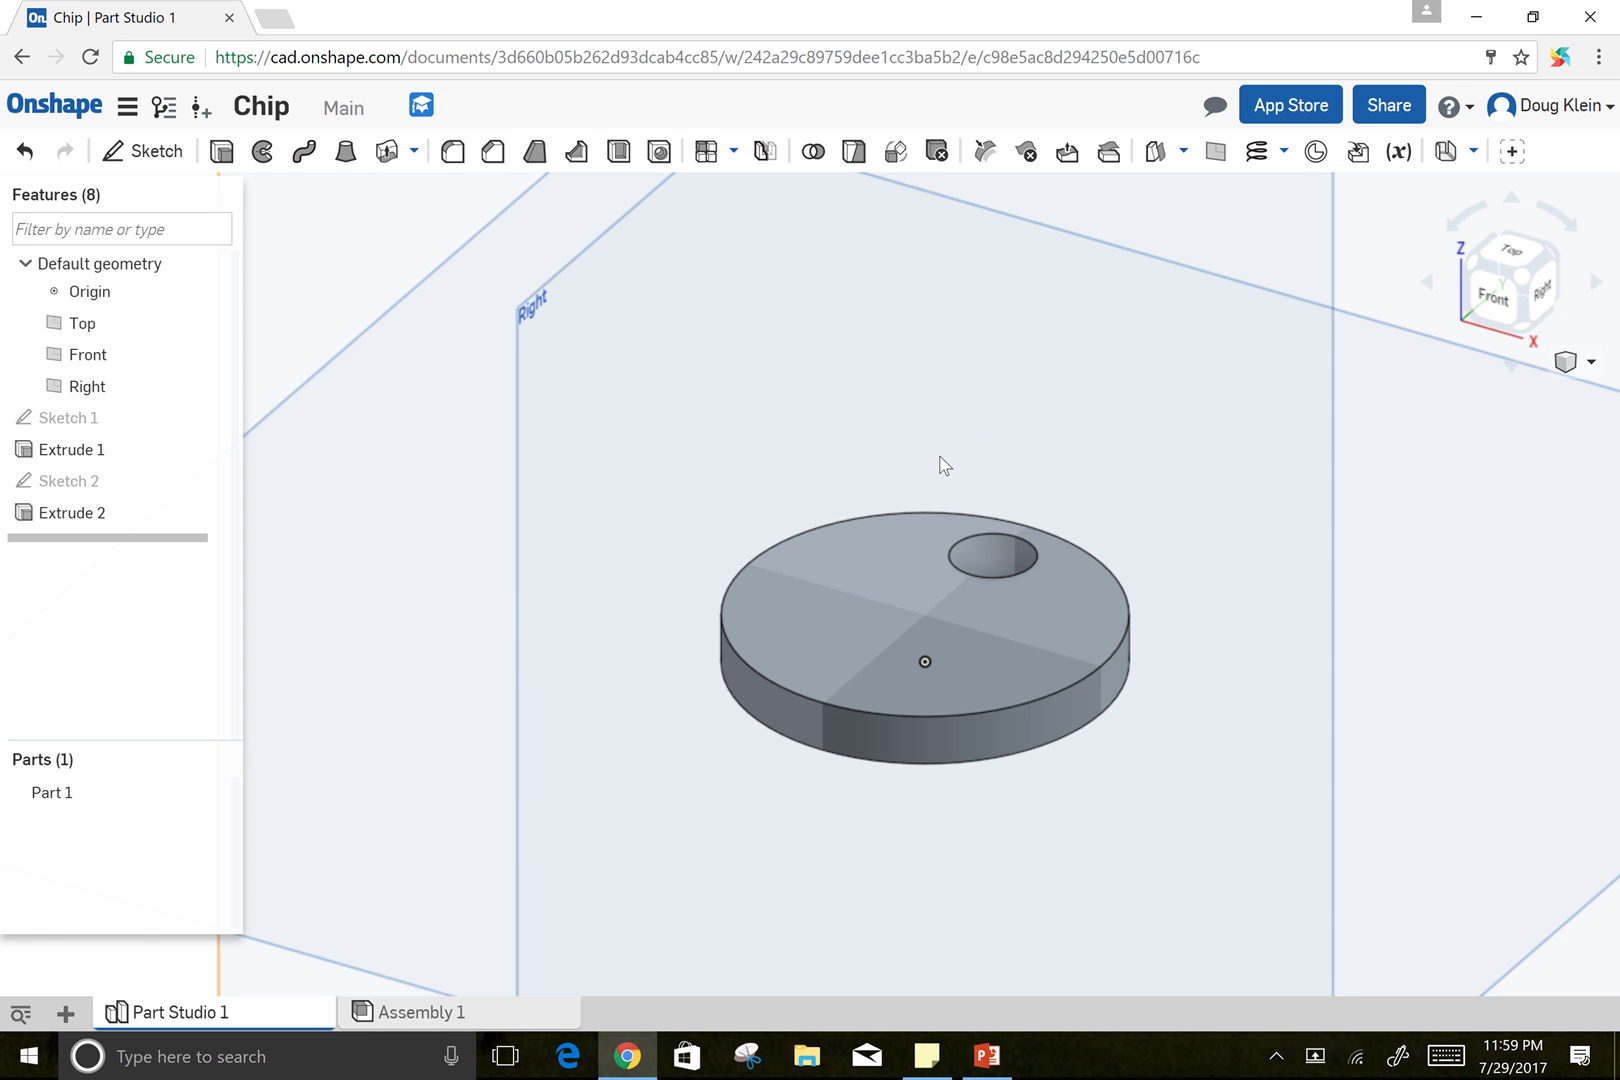
# - Fillet the disc's upper and lower outer edges and both edges of the hole with a 0.05 in radius
pyautogui.moveTo(940, 457); pyautogui.dragTo(937, 480, button='right')
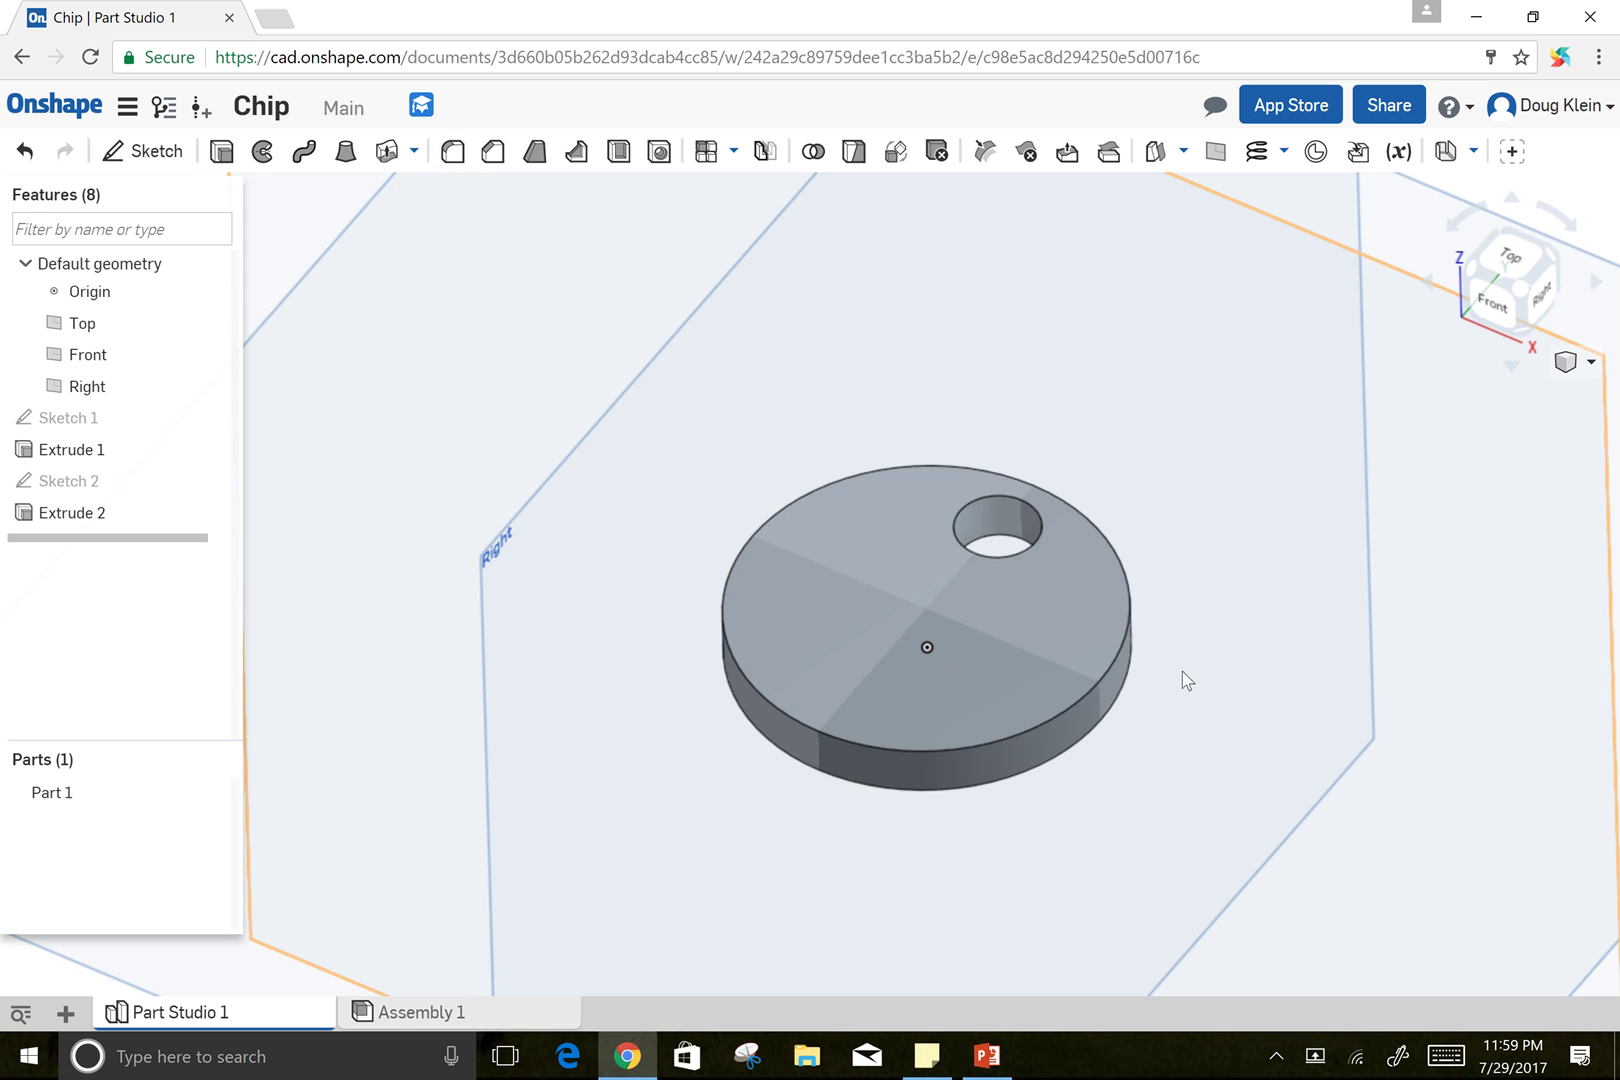
pyautogui.click(449, 153)
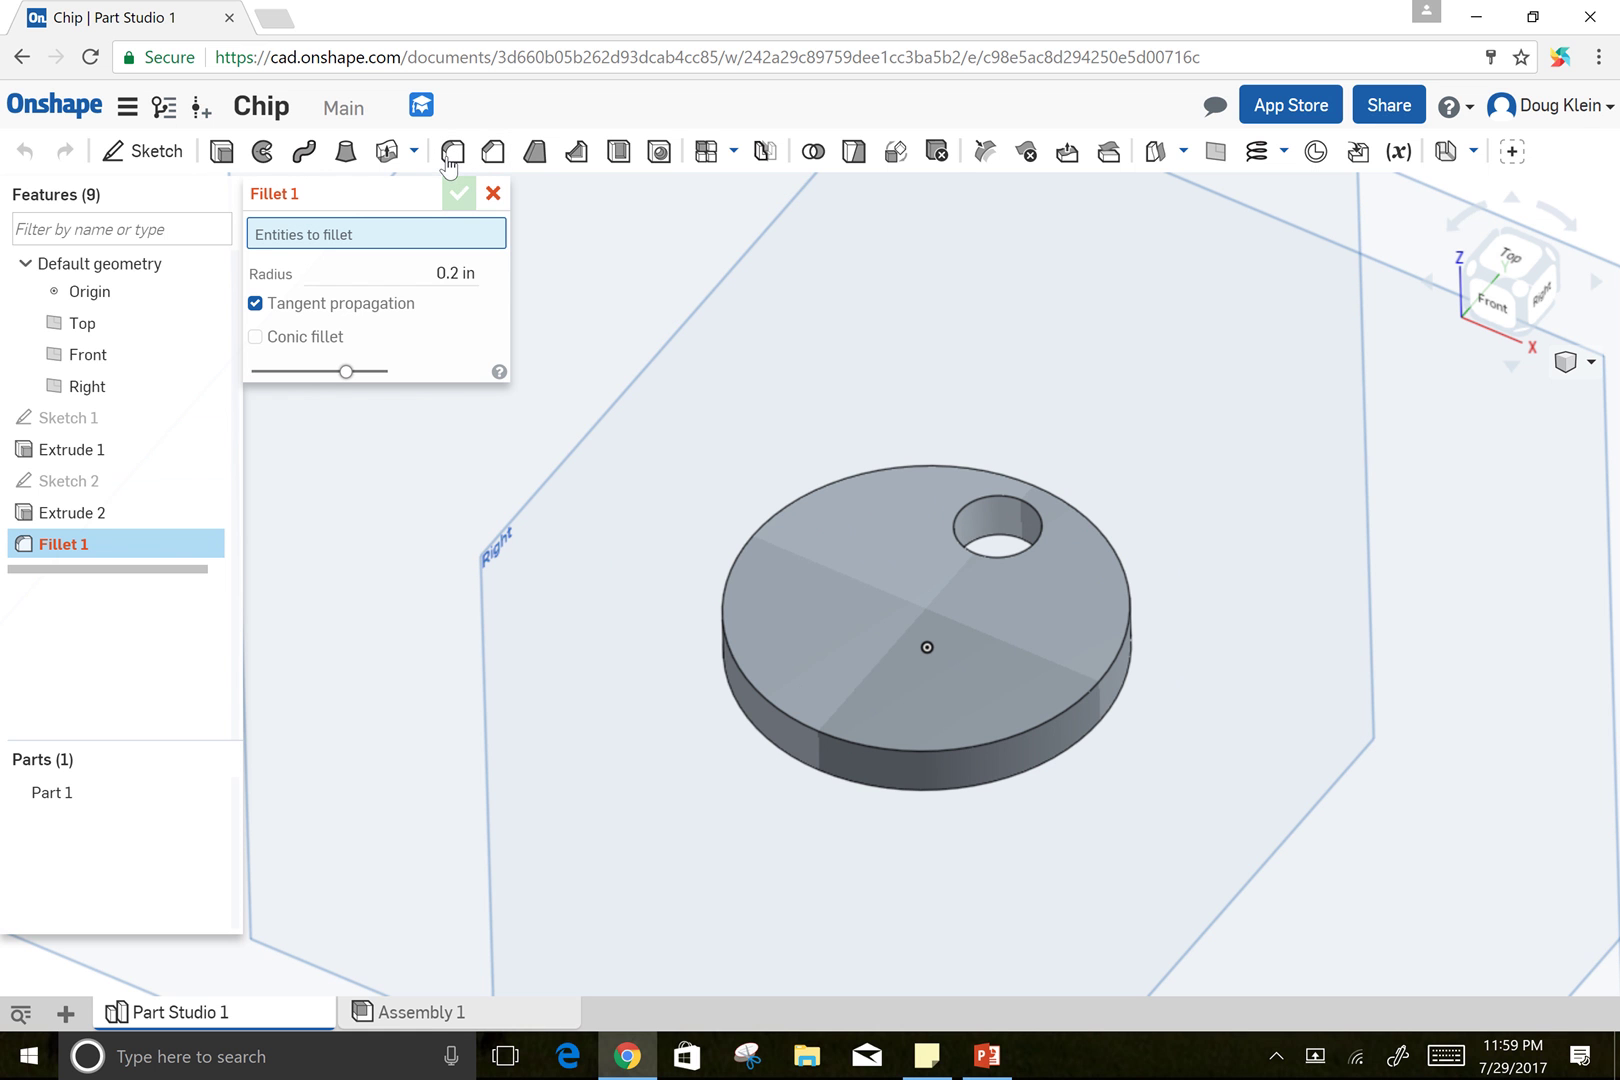
pyautogui.click(455, 272)
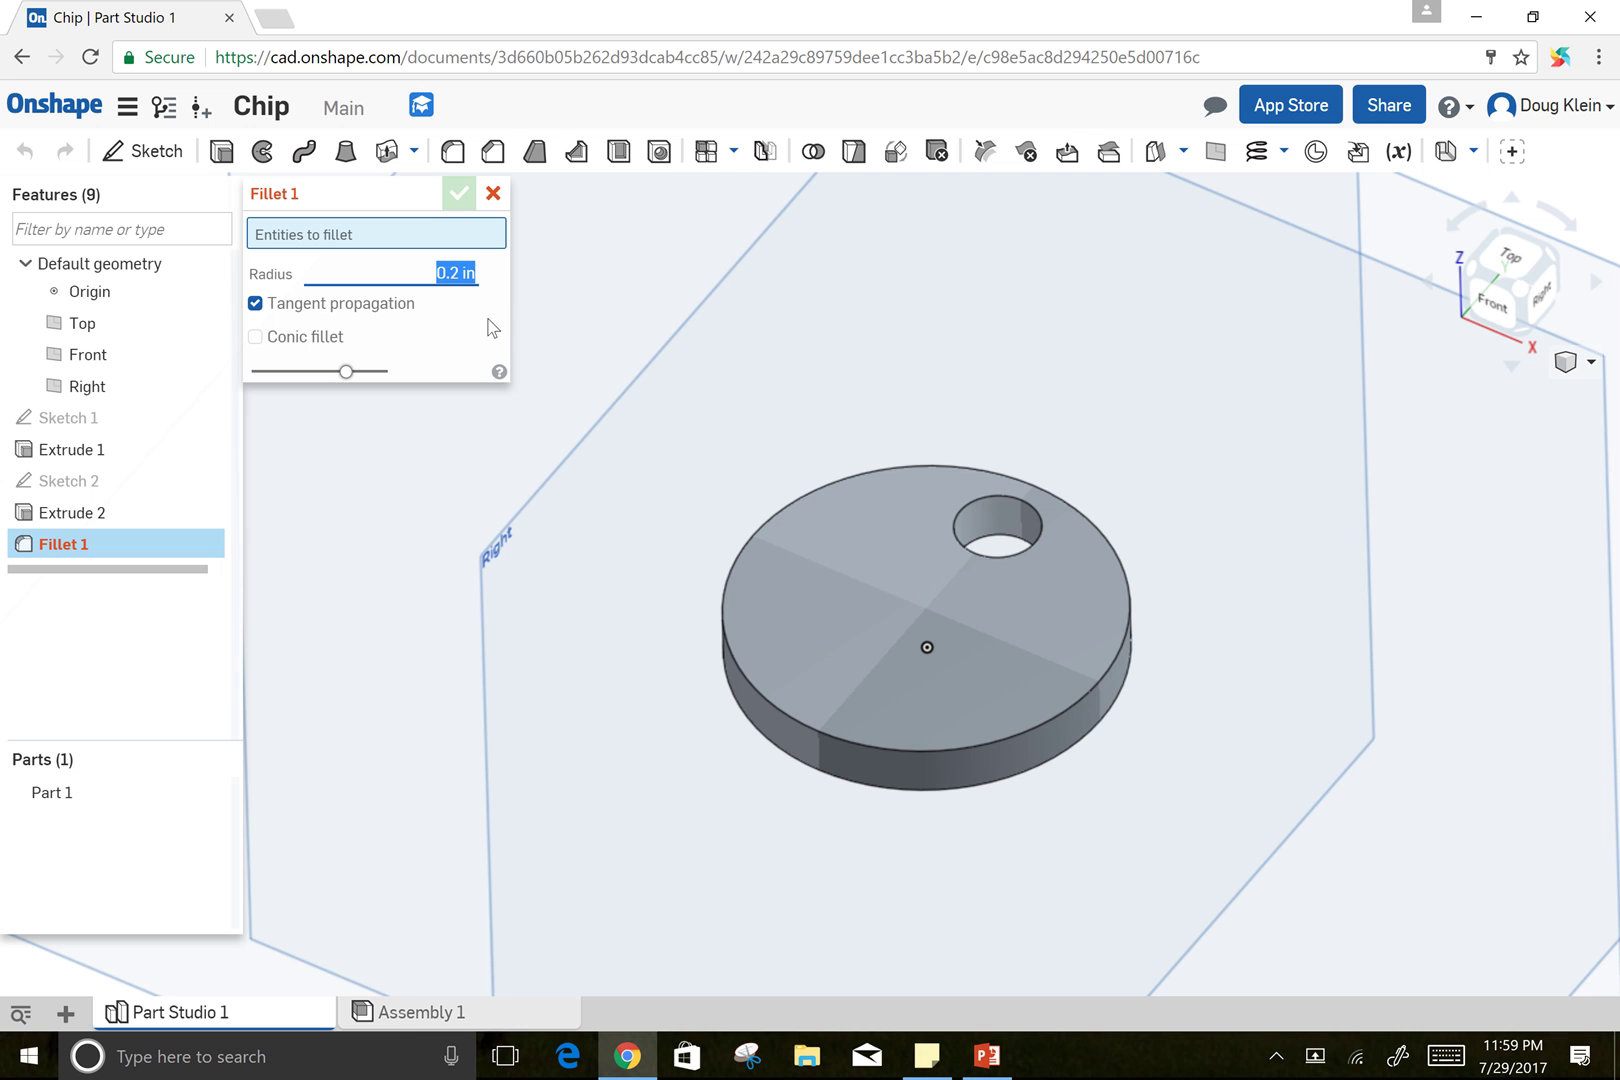
pyautogui.write('.05')
pyautogui.click(956, 463)
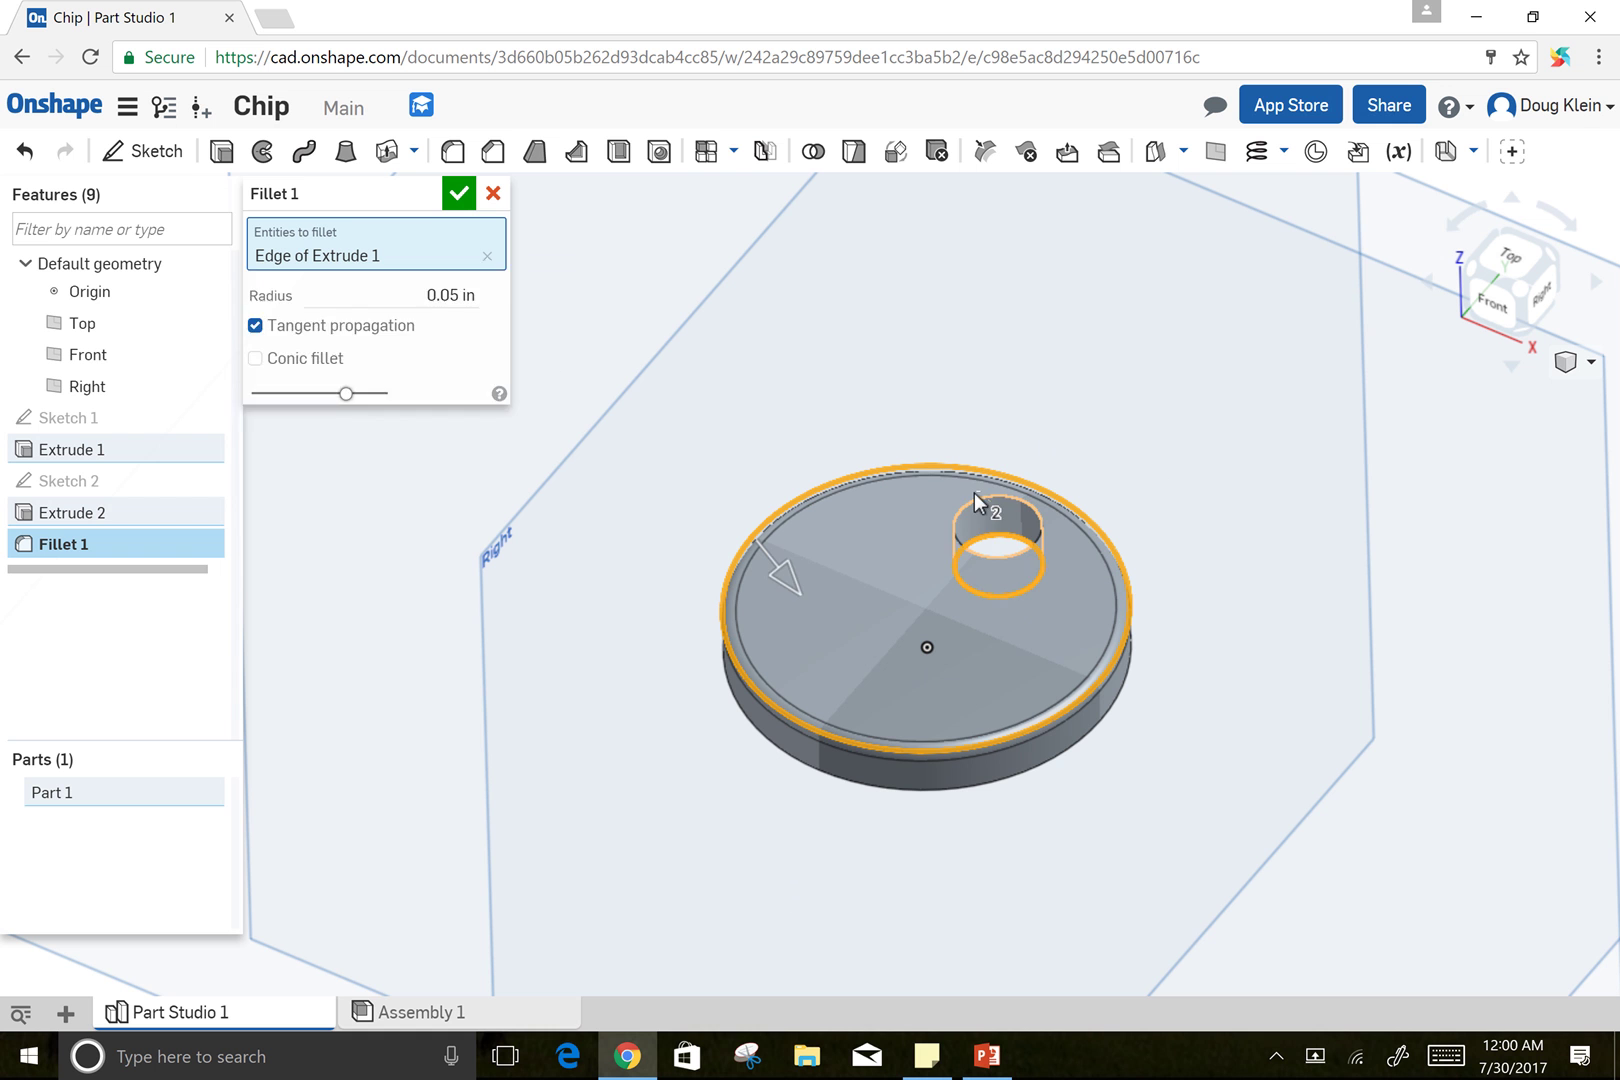
pyautogui.click(975, 512)
pyautogui.click(972, 515)
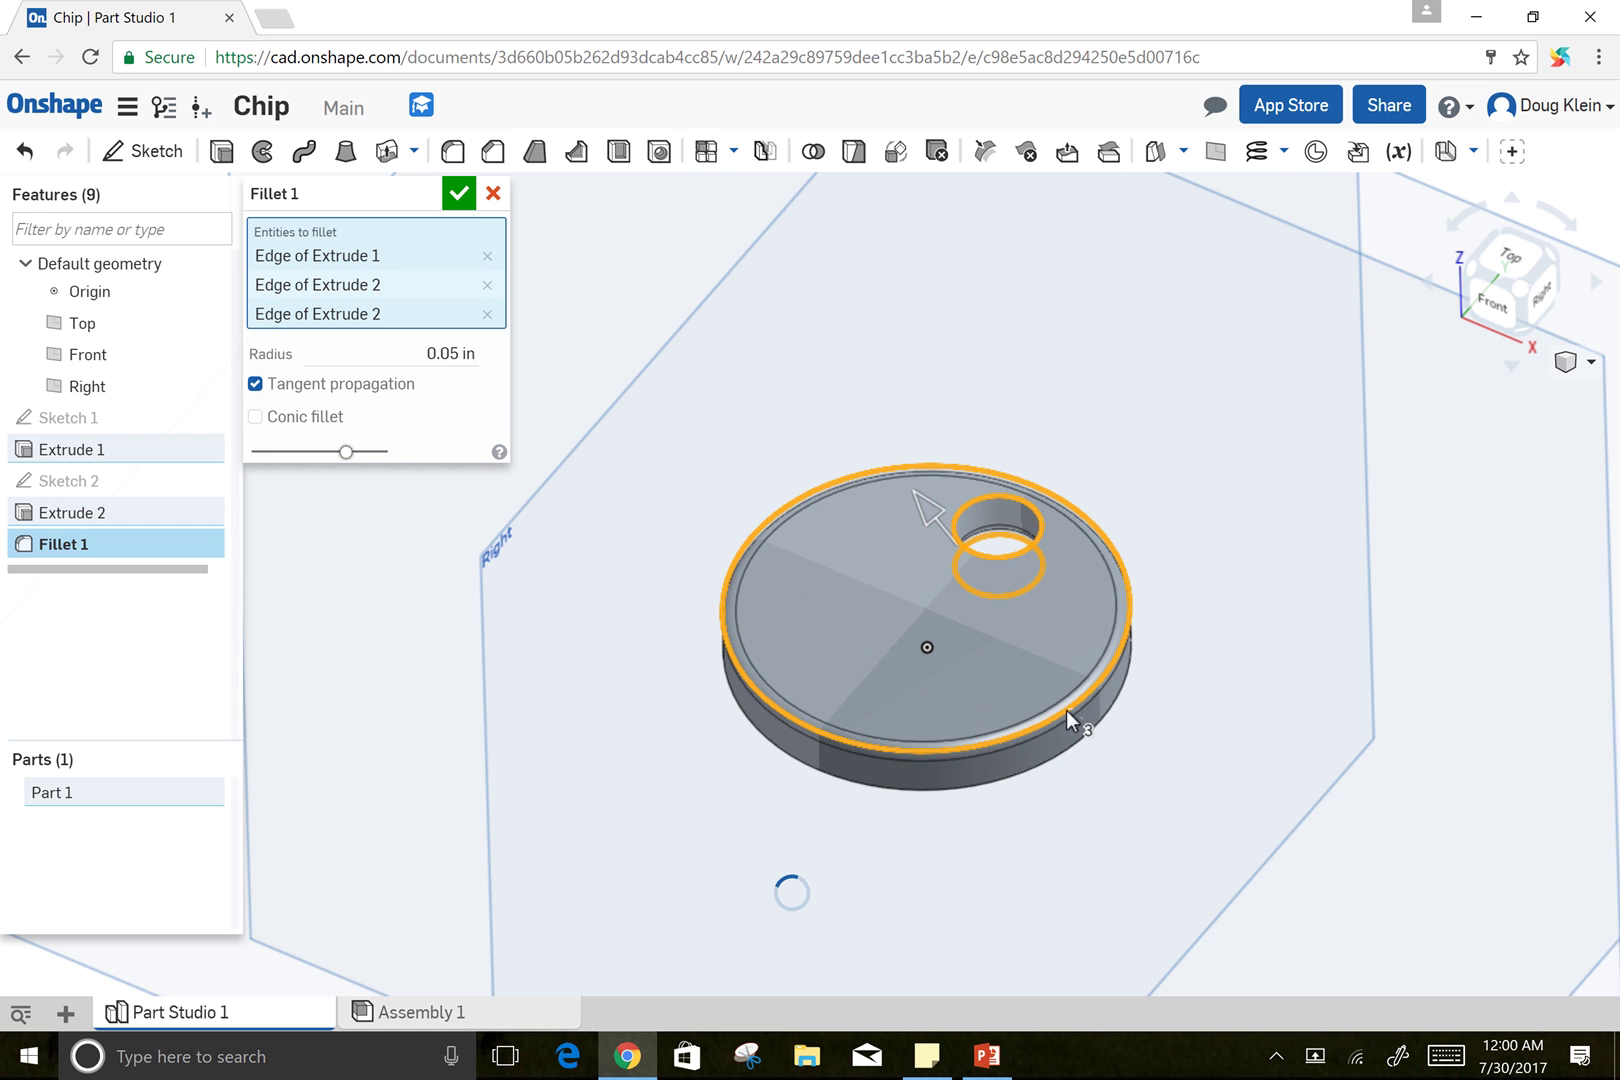
pyautogui.click(992, 785)
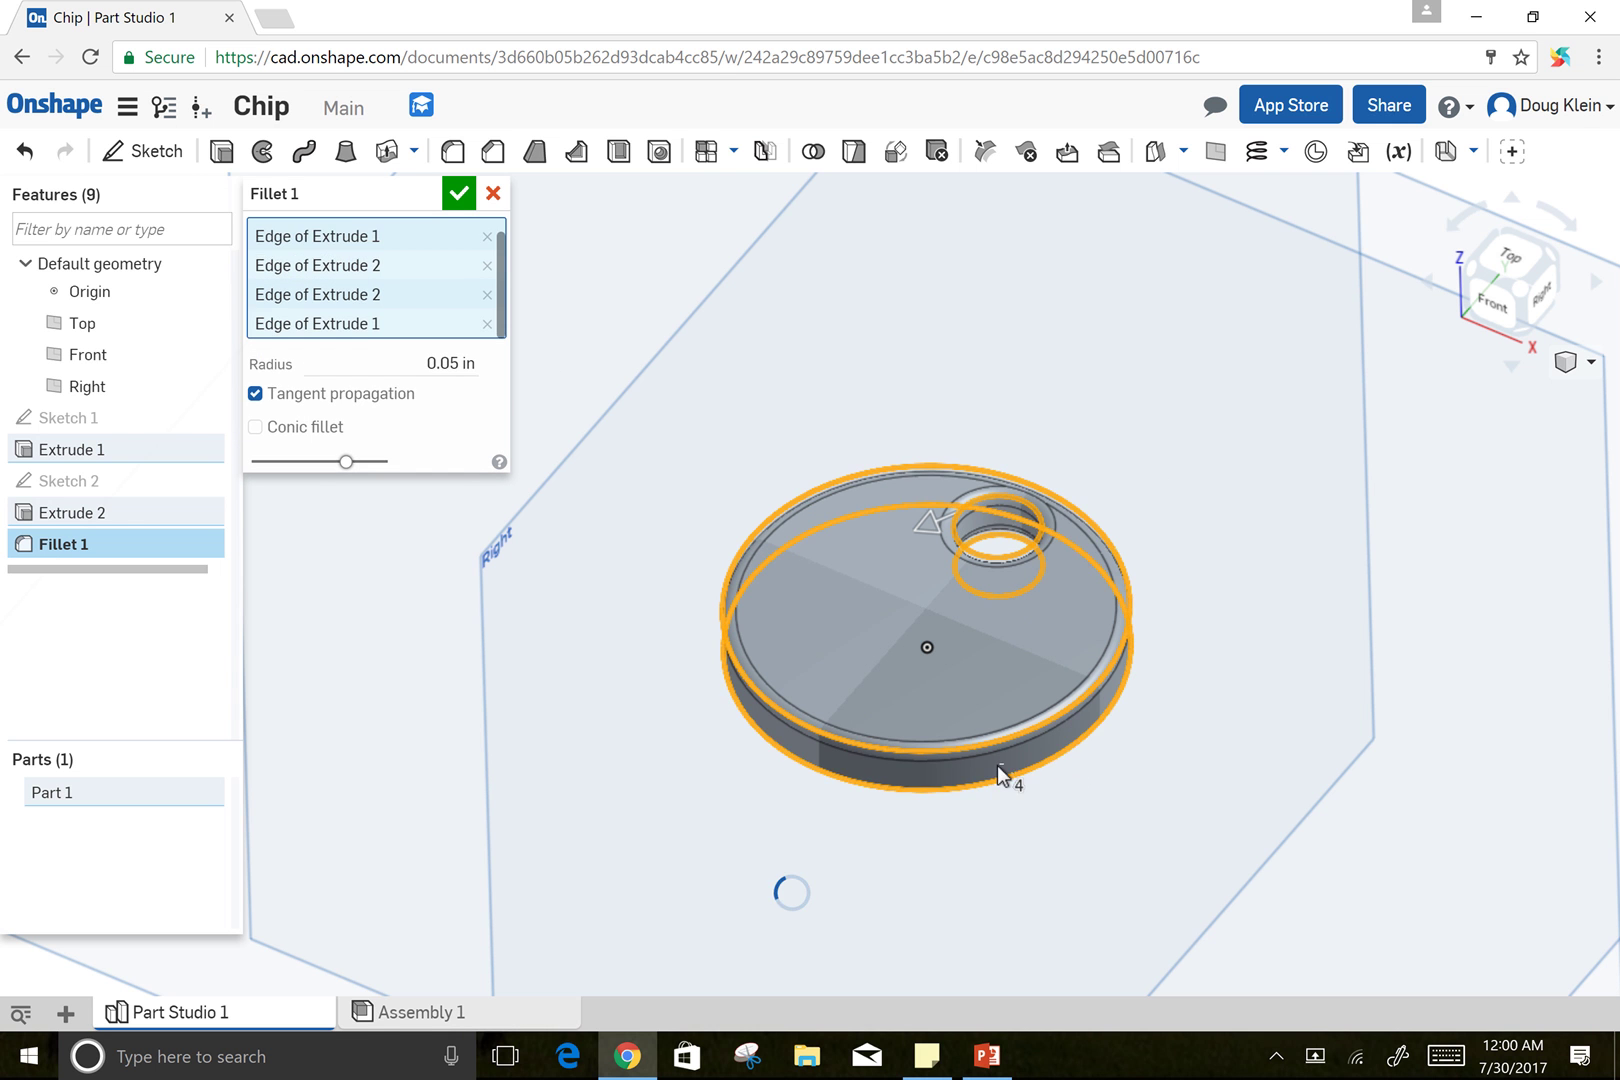
pyautogui.click(459, 196)
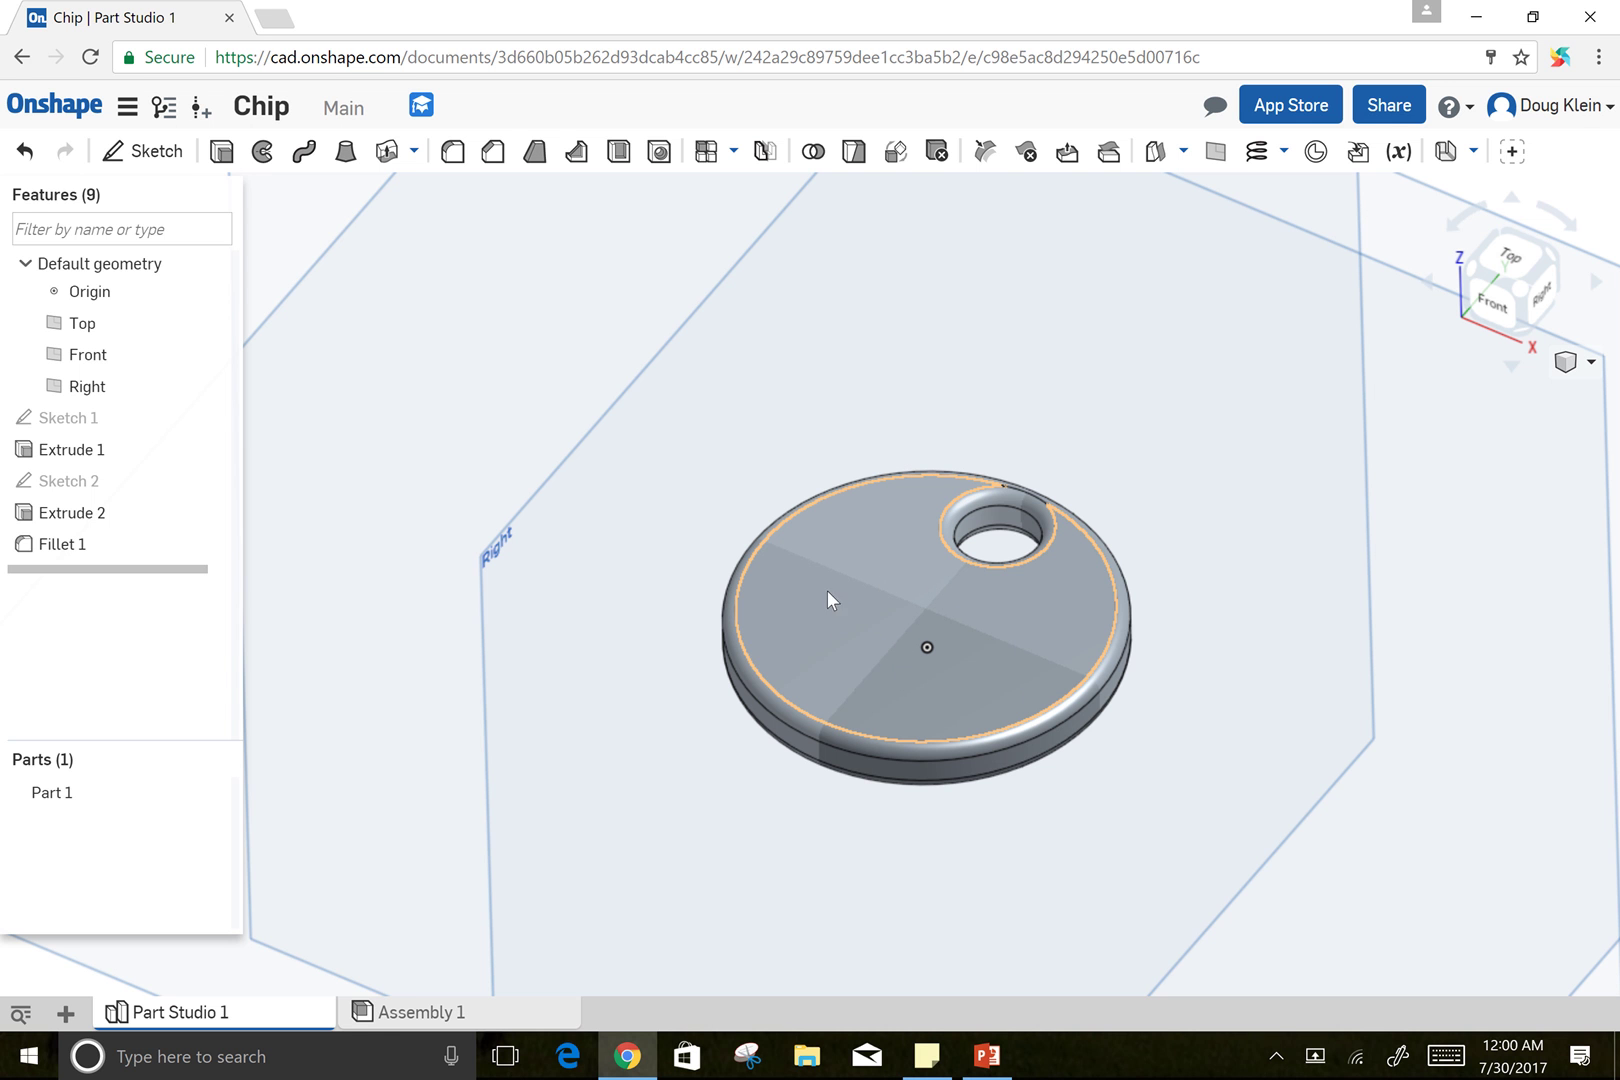
# - Start a sketch on the chip's upper face and draw a text box about 0.37 in tall across its middle
pyautogui.click(112, 151)
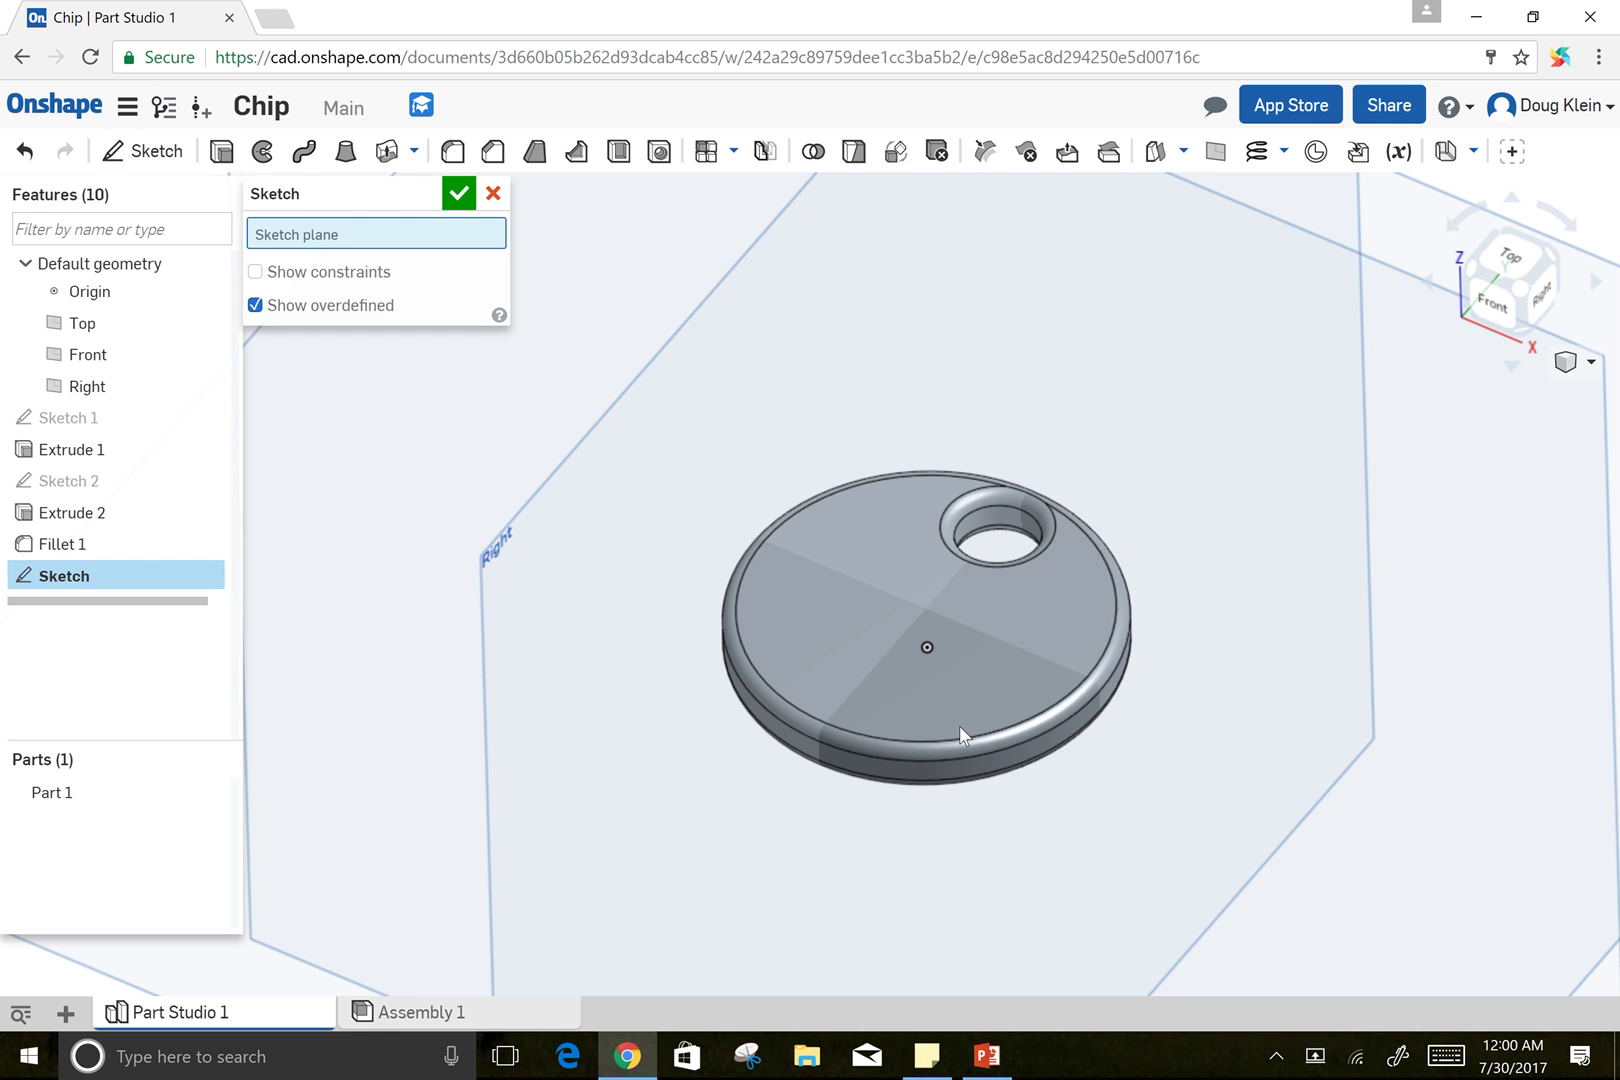
pyautogui.click(897, 597)
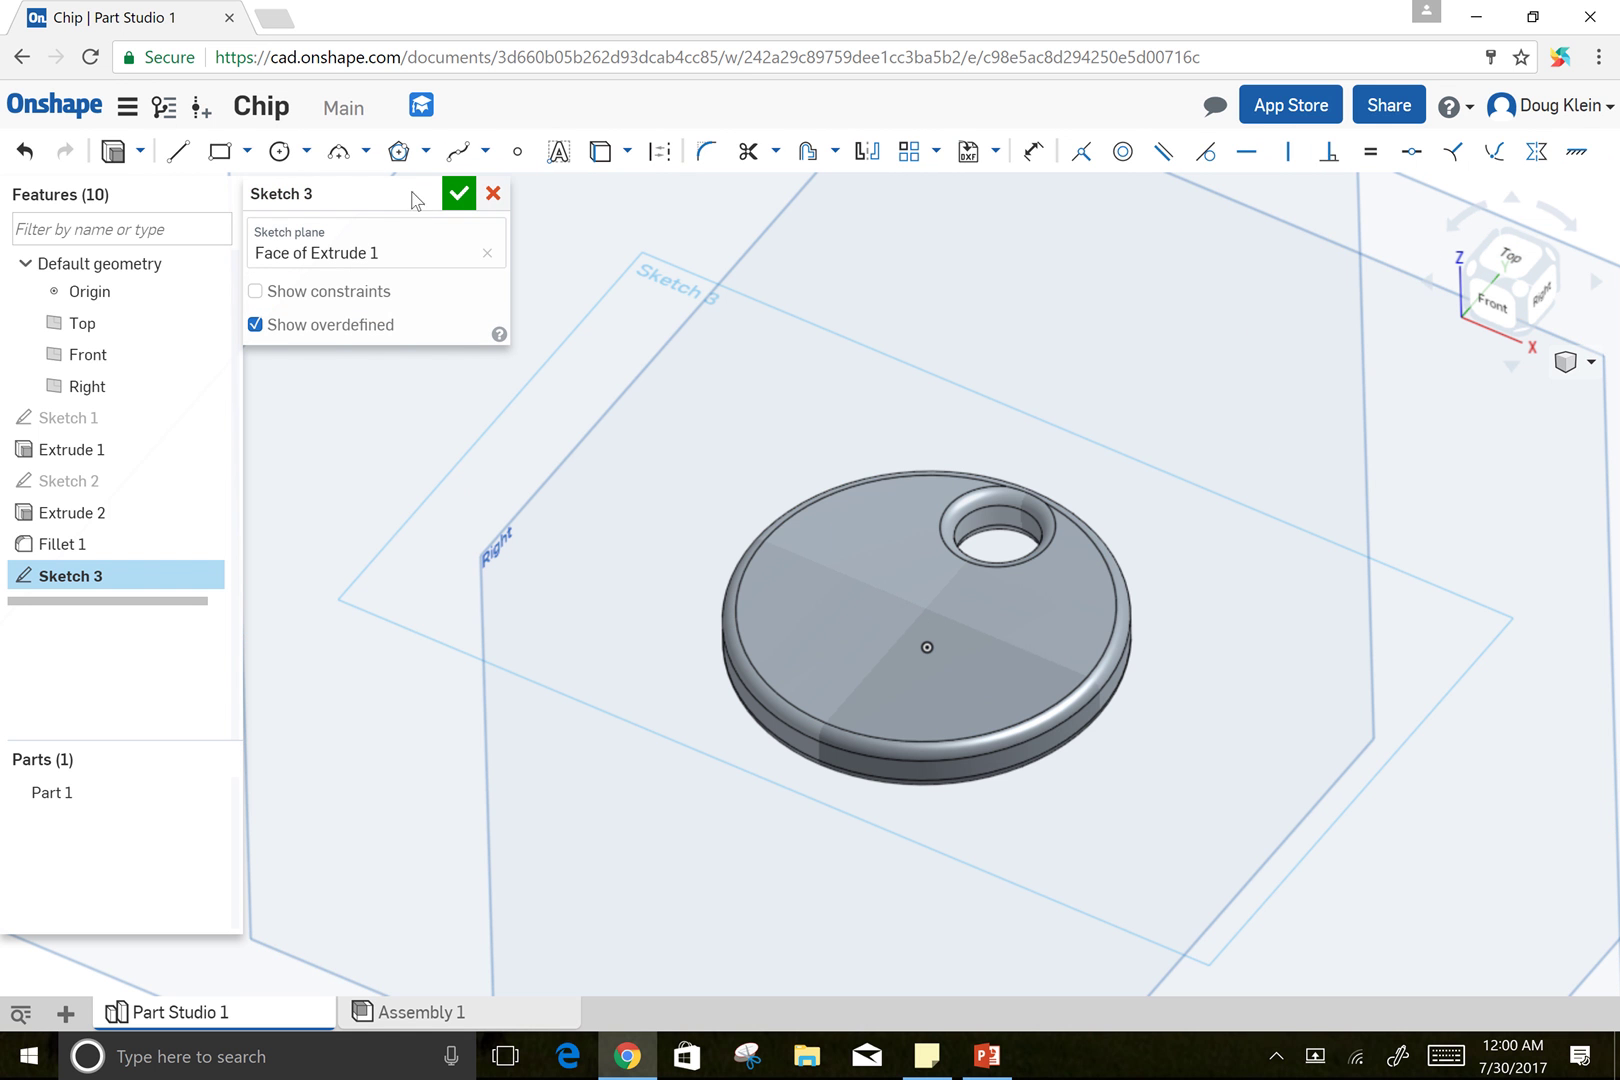
pyautogui.click(558, 153)
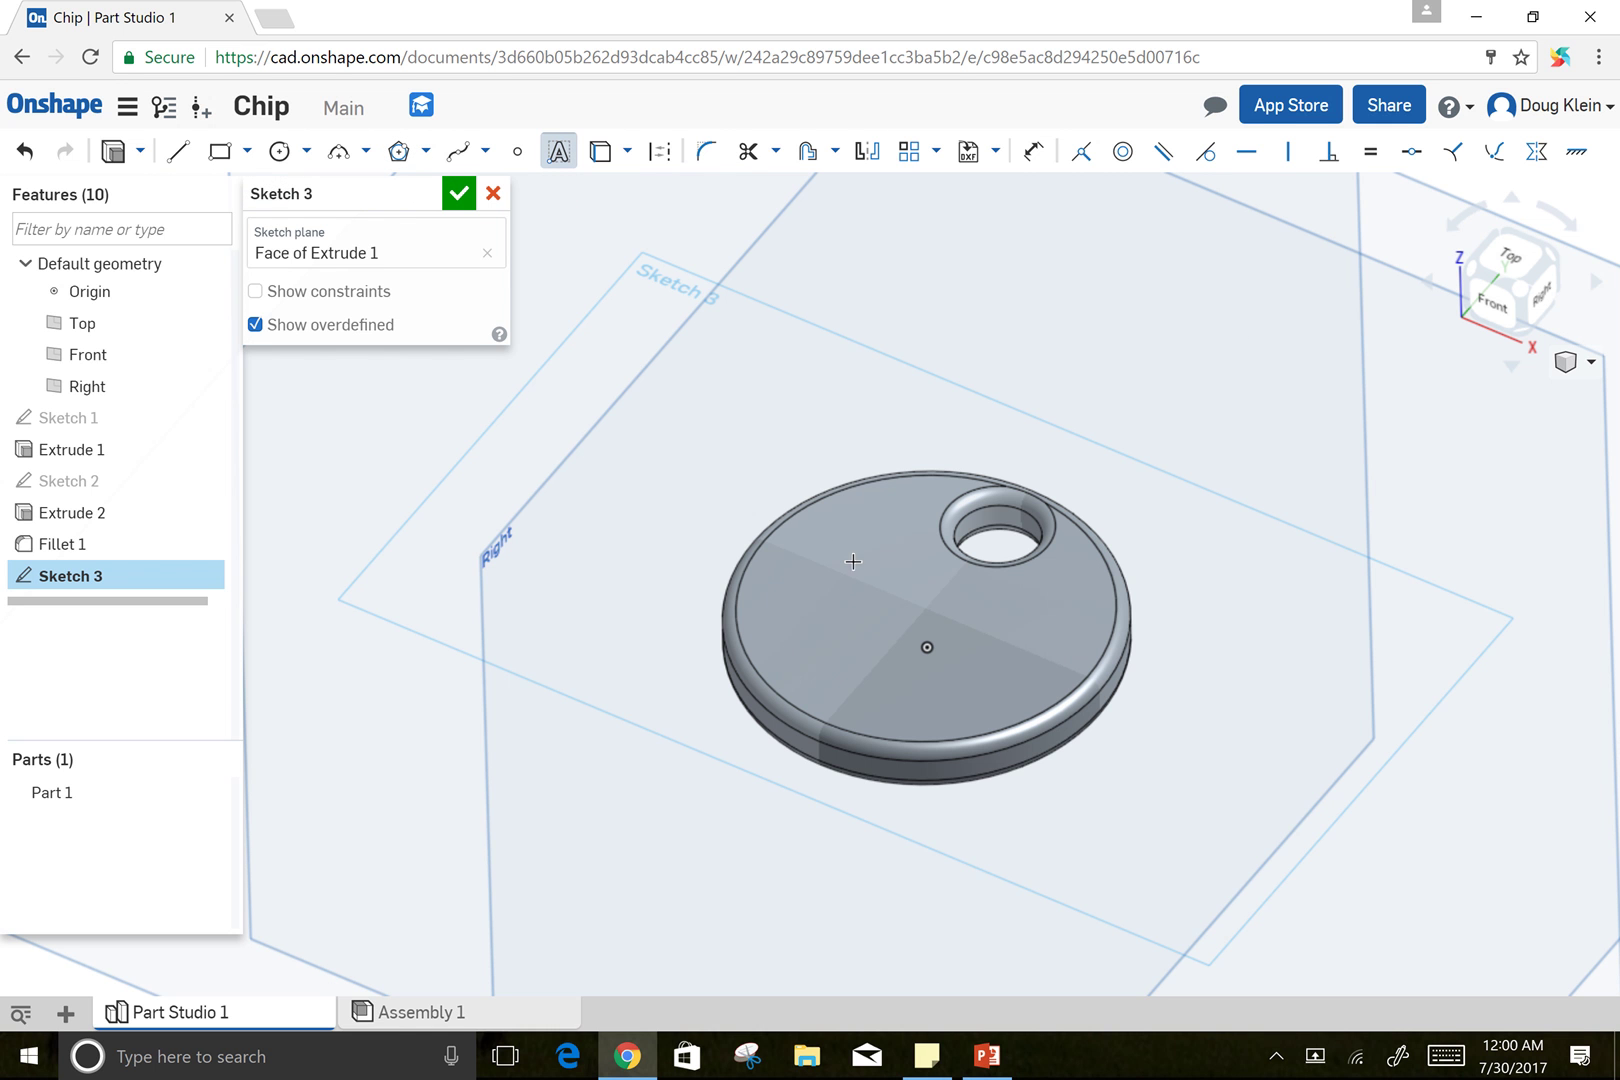
pyautogui.click(969, 589)
pyautogui.click(1012, 687)
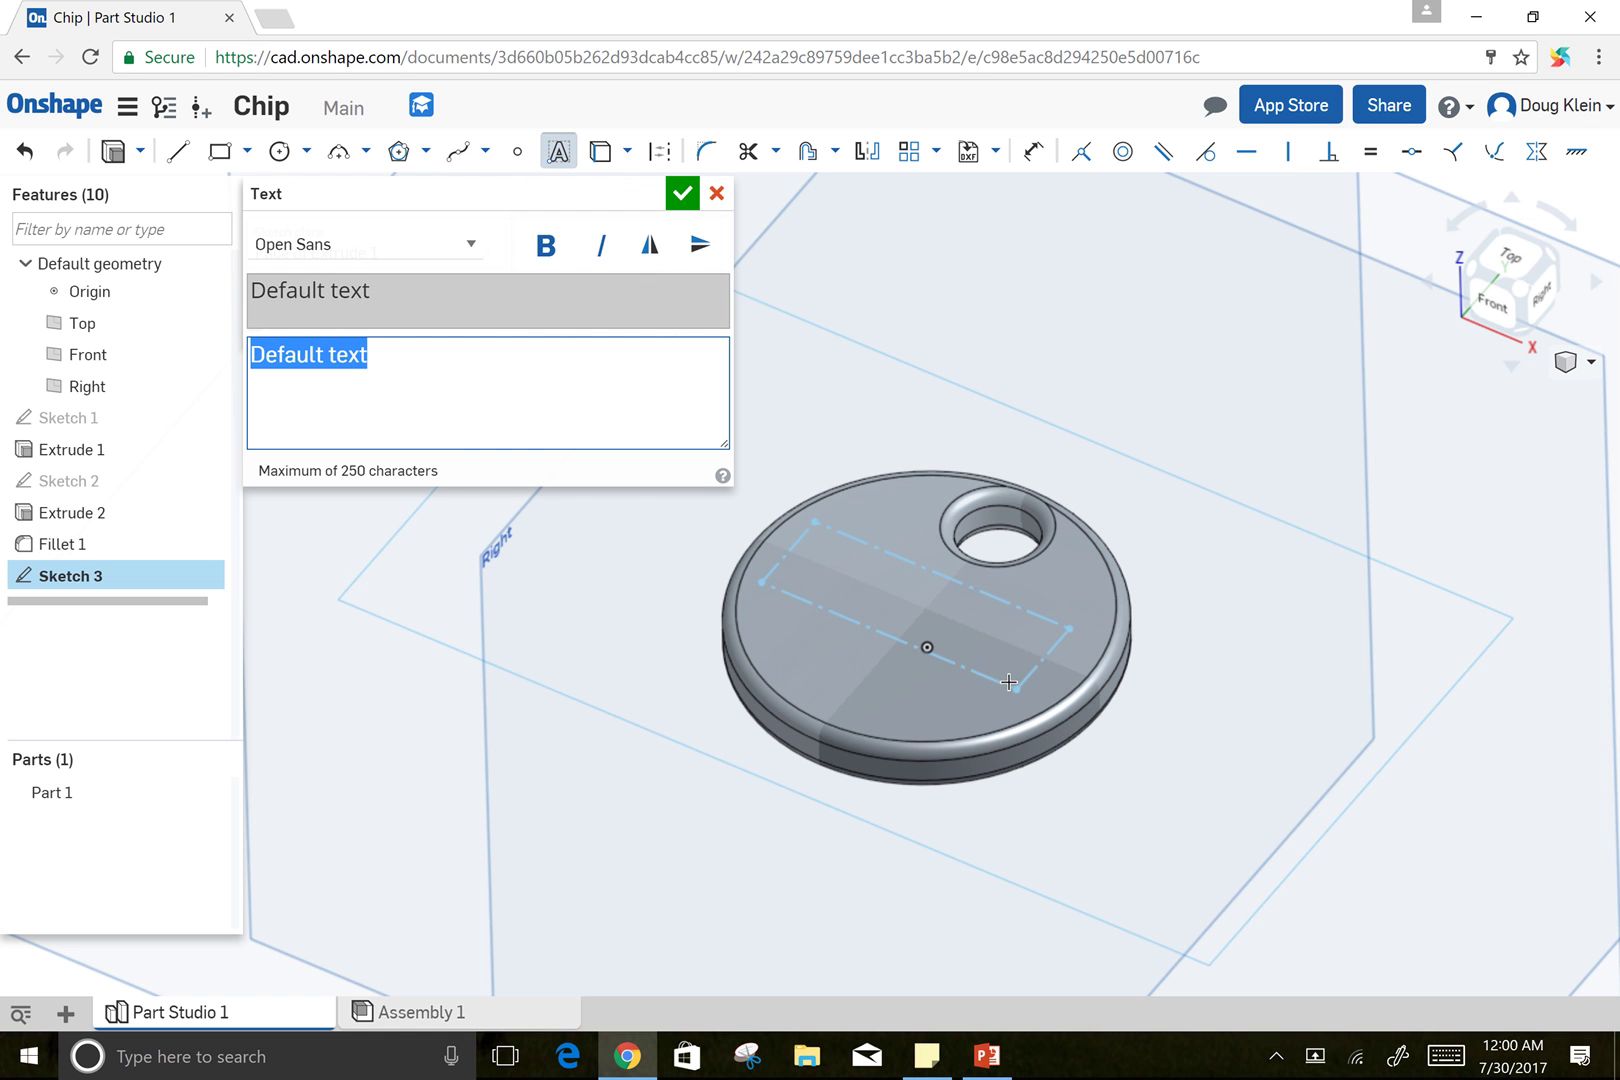
# - Enter STUDENT with the student number on a second line as the text, and make it bold
pyautogui.write('STUDENT')
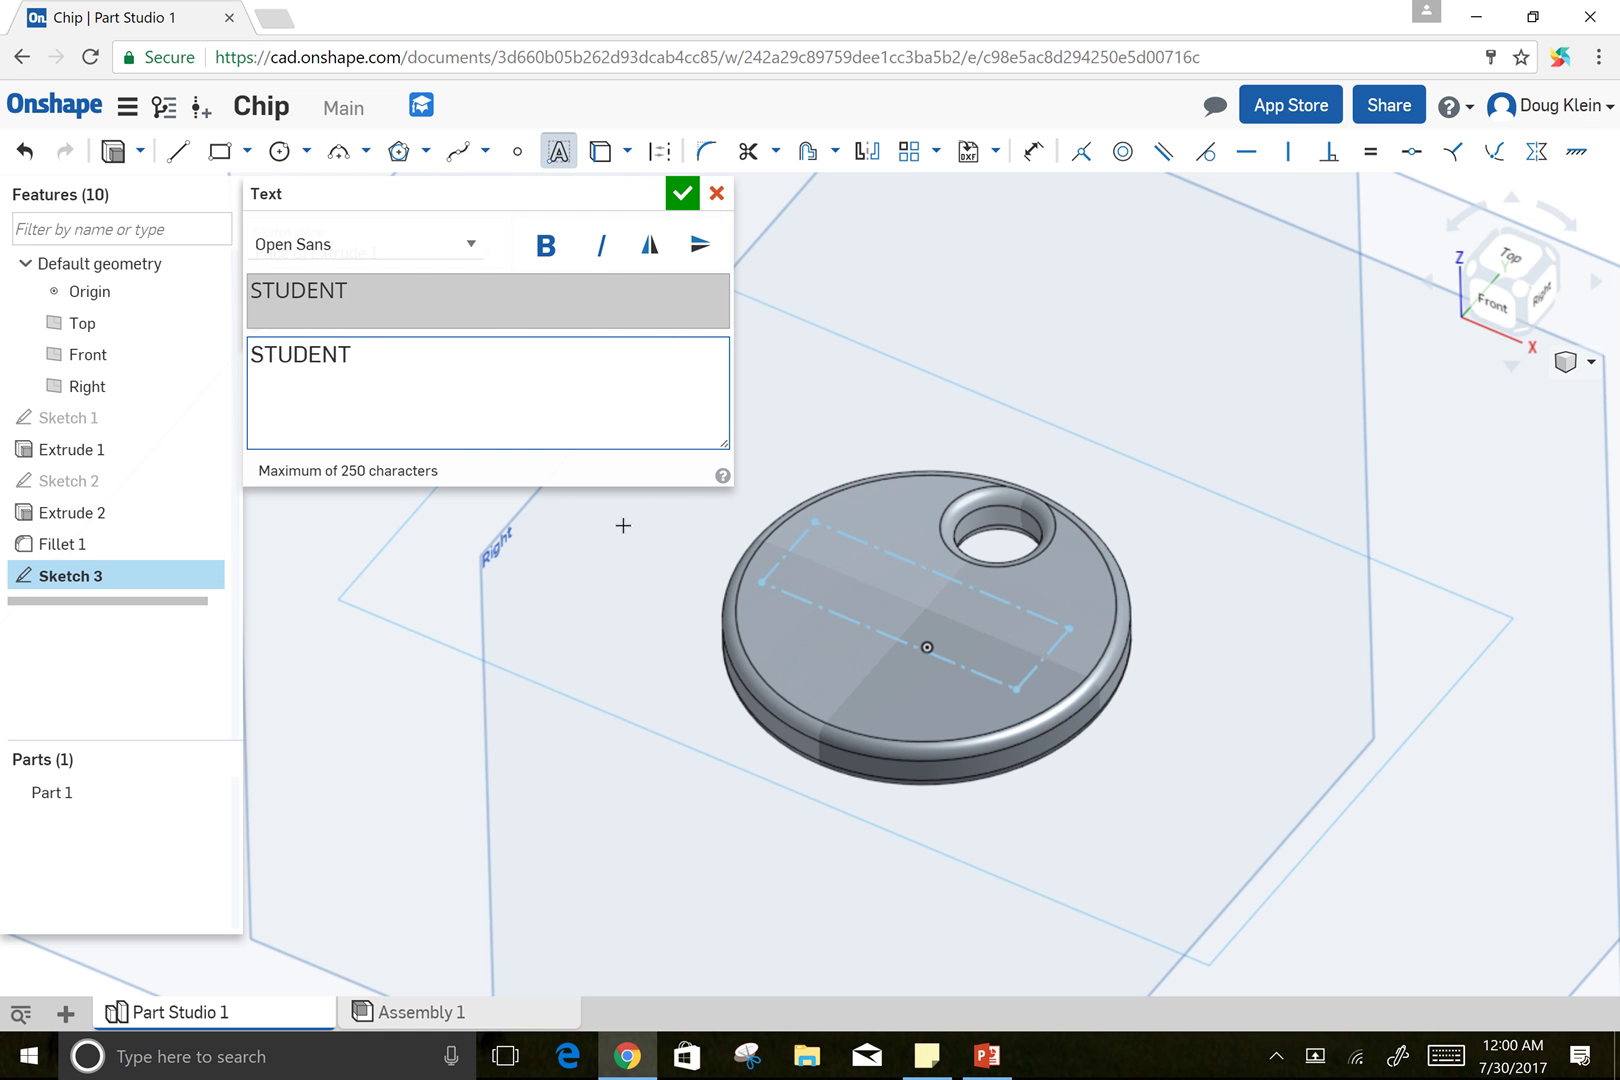
pyautogui.press('Return')
pyautogui.write('867')
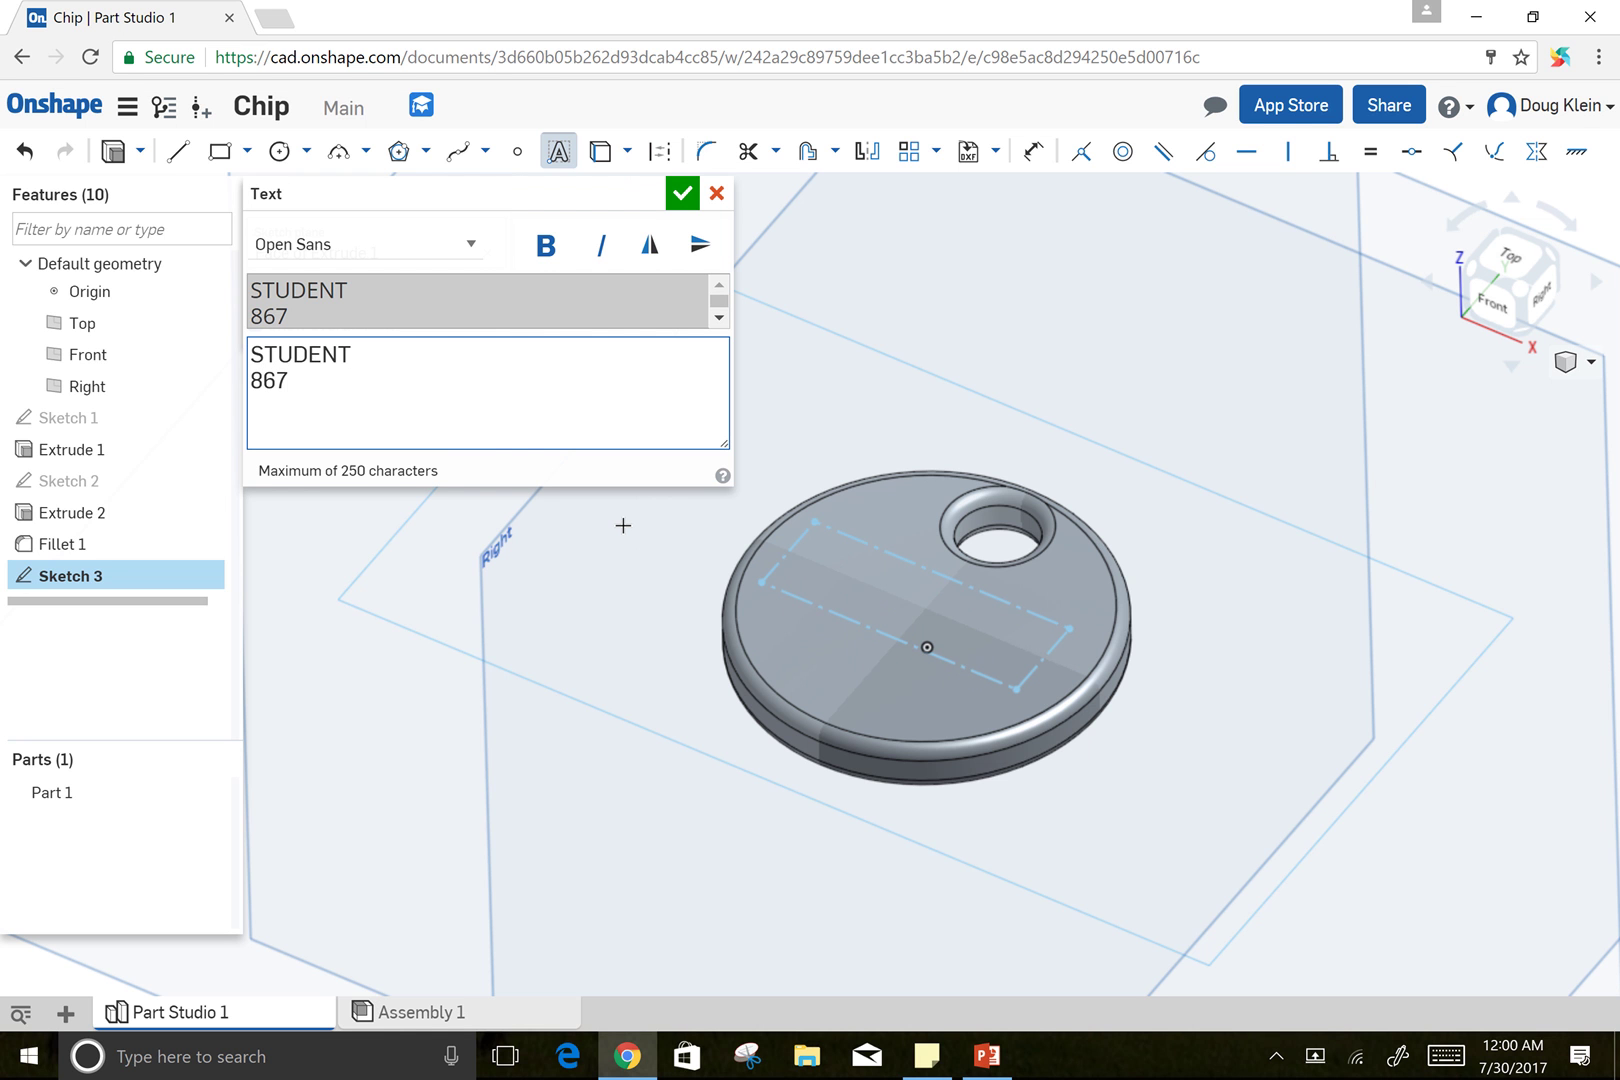
pyautogui.write('530')
pyautogui.press('BackSpace')
pyautogui.write('309')
pyautogui.scroll(3, 623, 525)
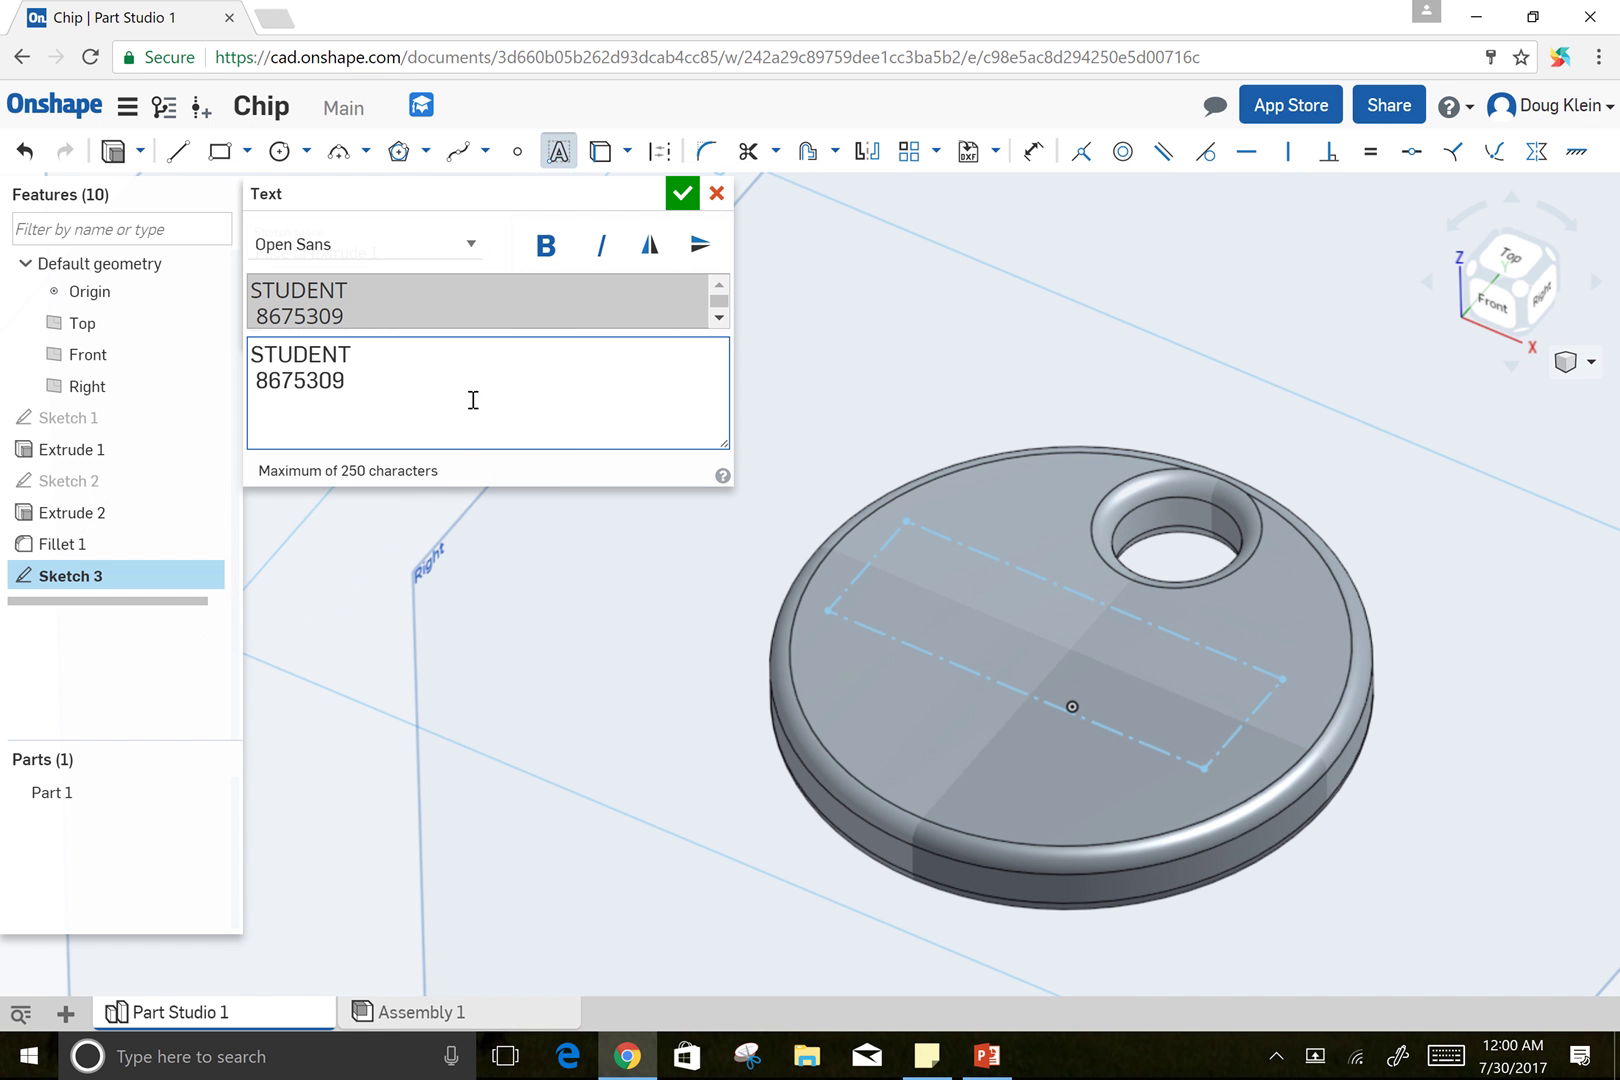
pyautogui.moveTo(383, 380); pyautogui.dragTo(208, 364)
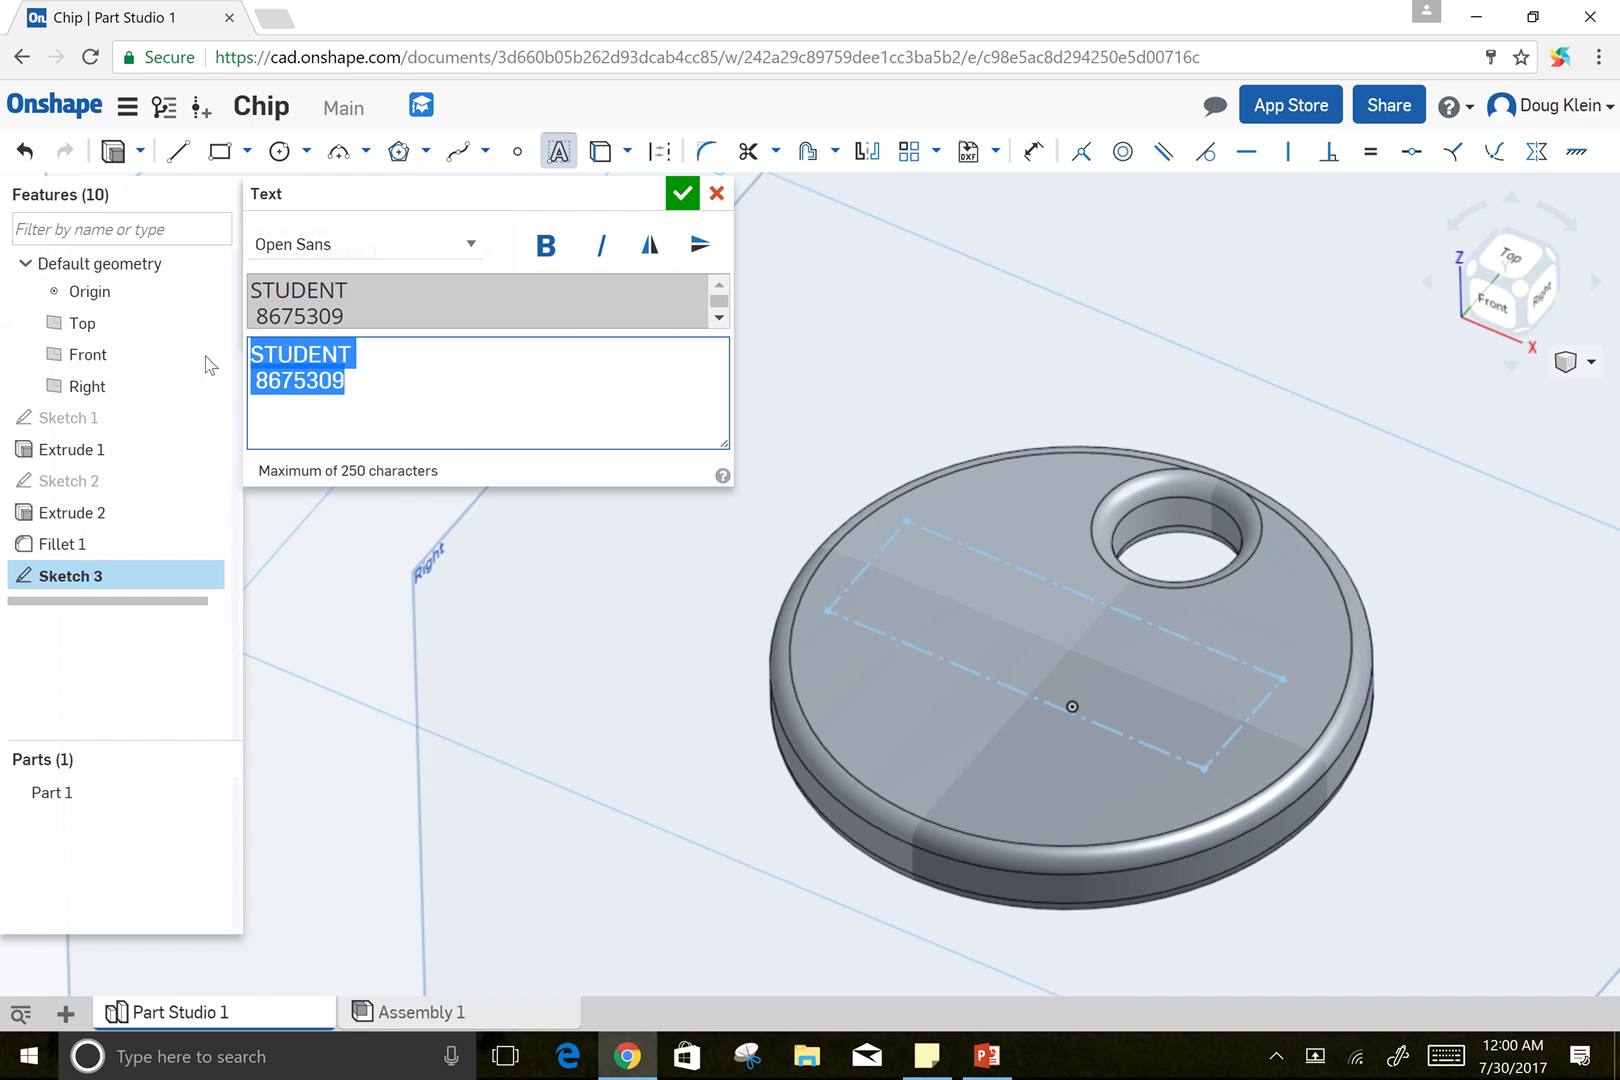
pyautogui.click(545, 250)
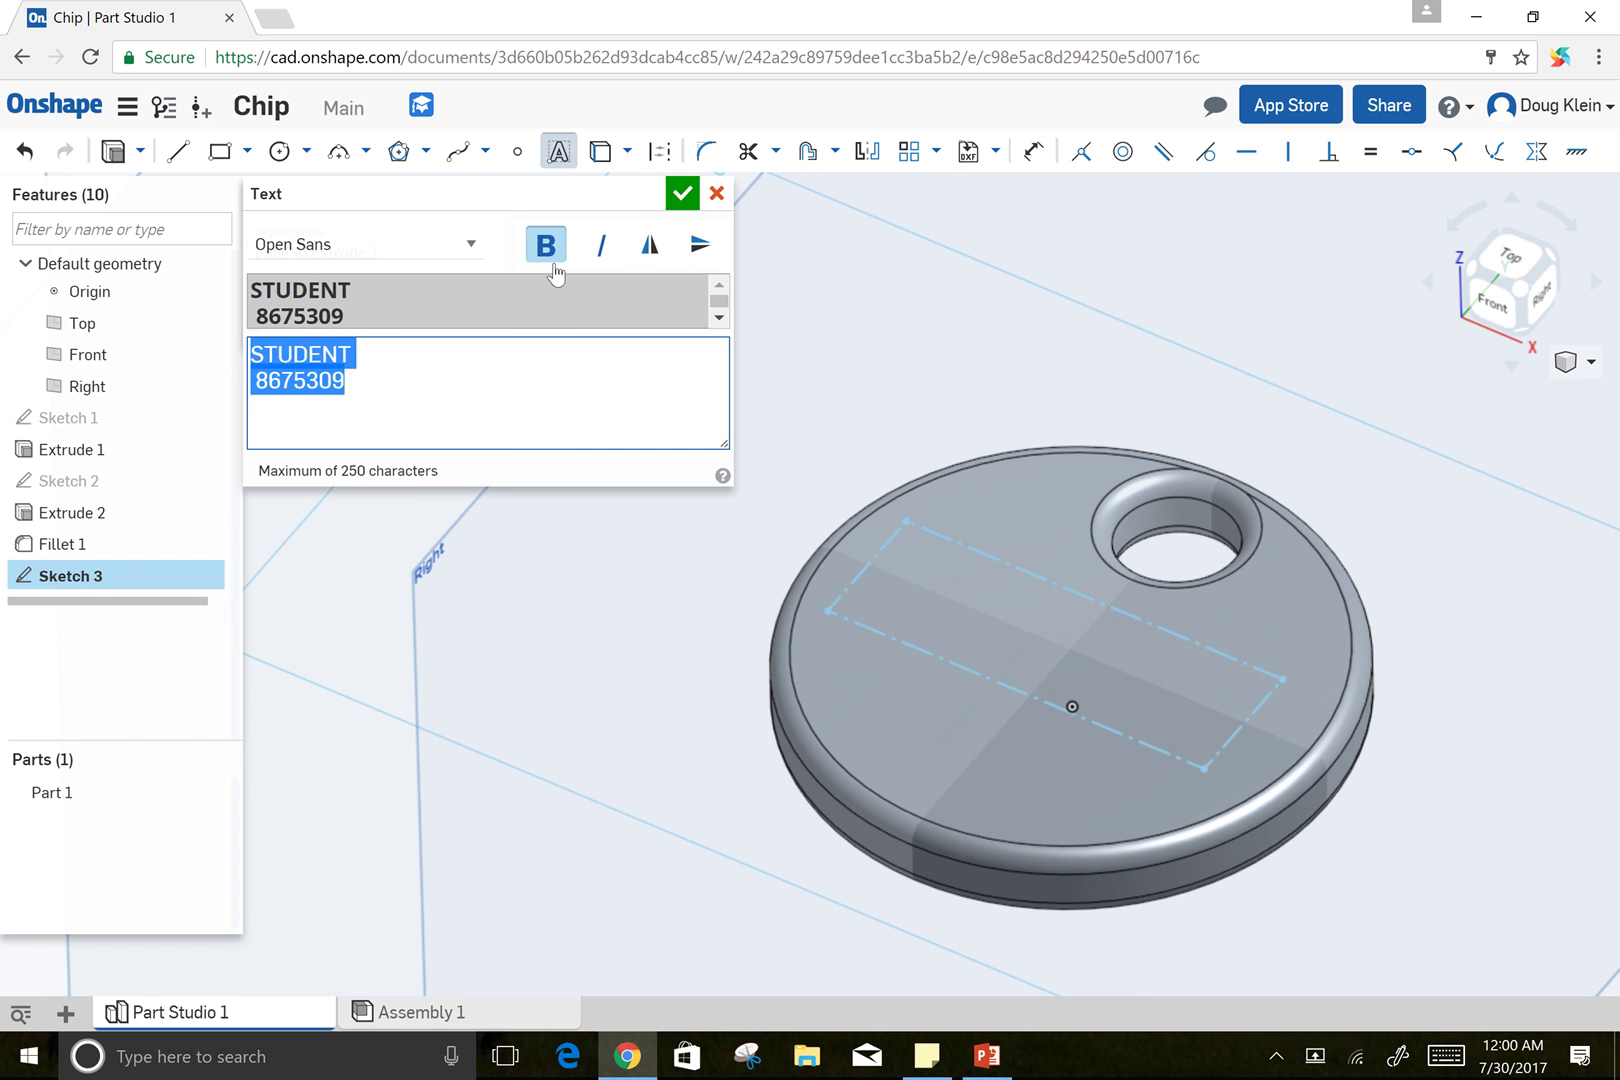
pyautogui.click(680, 196)
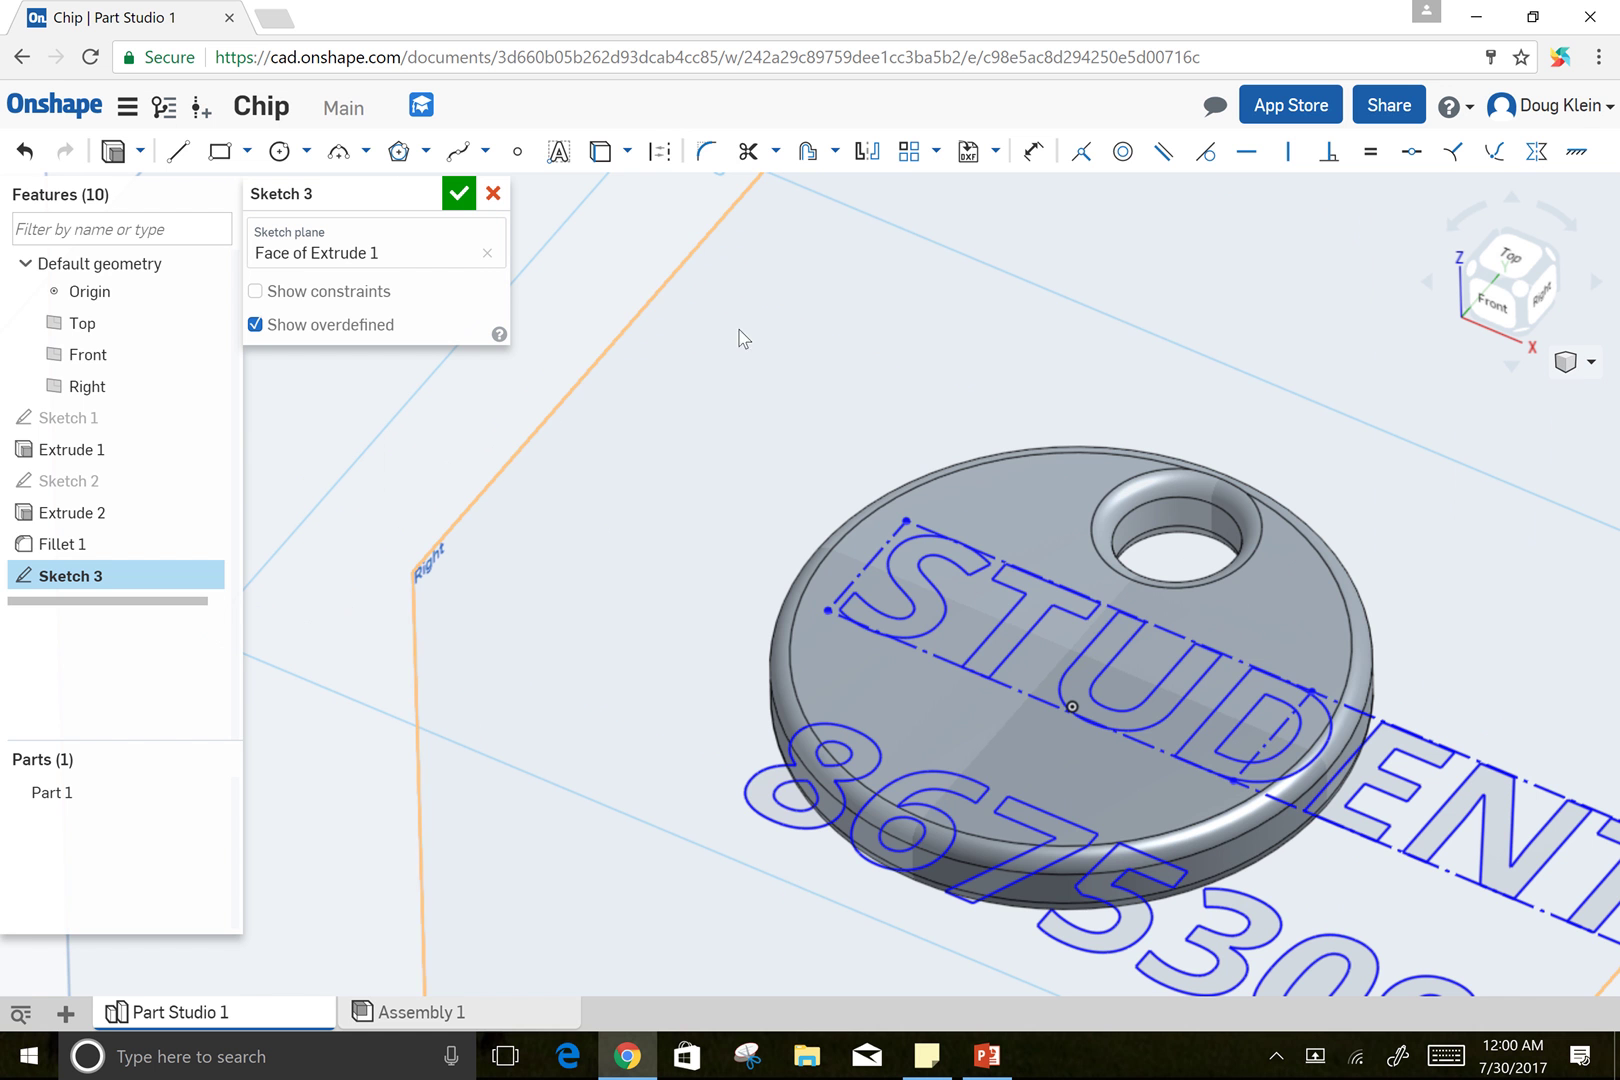
# - Dimension the height of the STUDENT text box to 0.2 in
pyautogui.scroll(1, 942, 392)
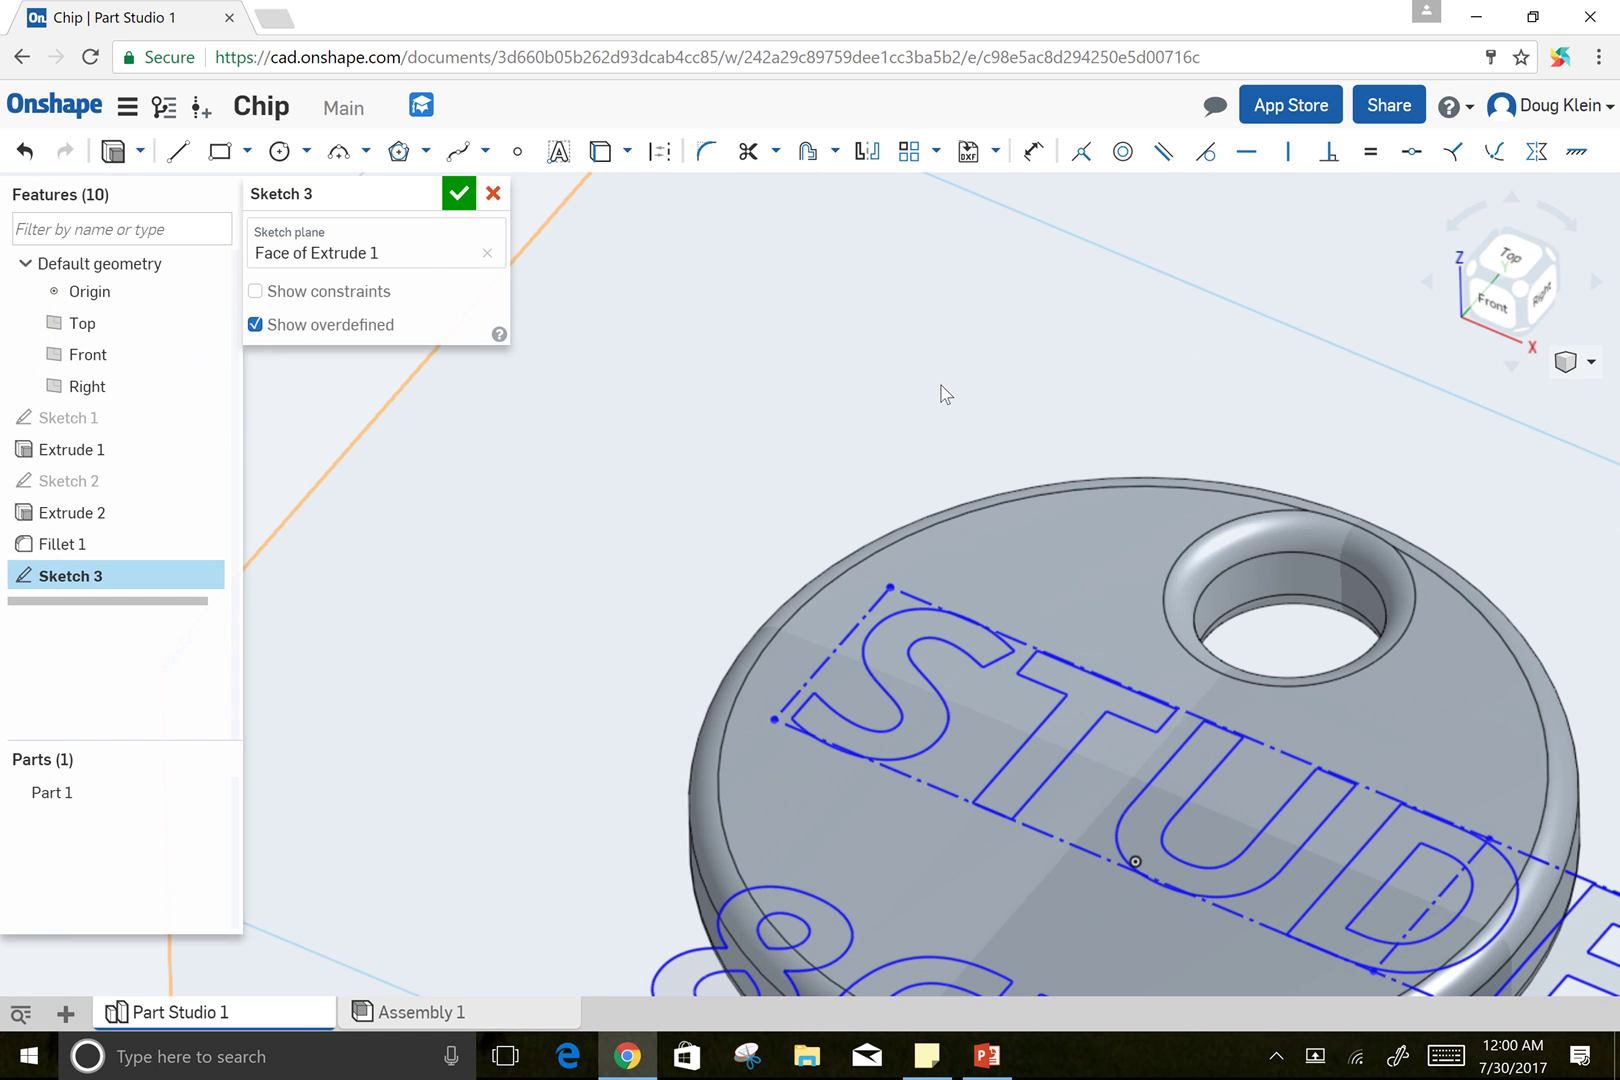
pyautogui.scroll(-3, 930, 410)
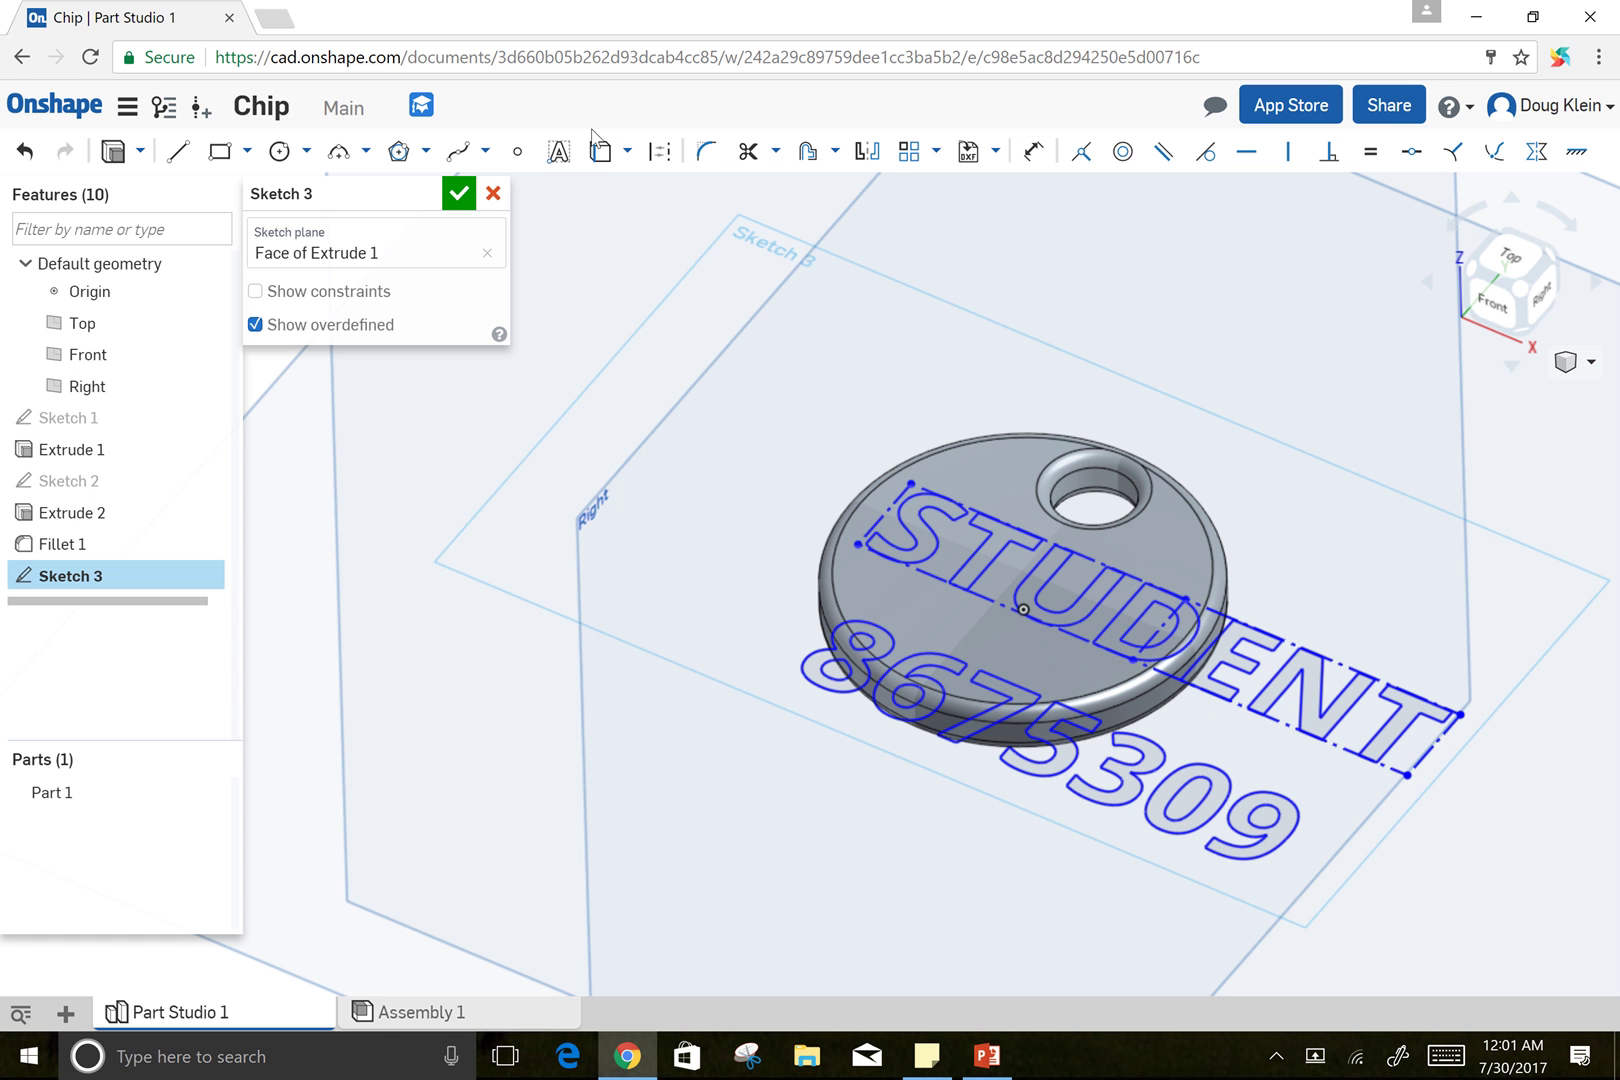
pyautogui.click(1031, 153)
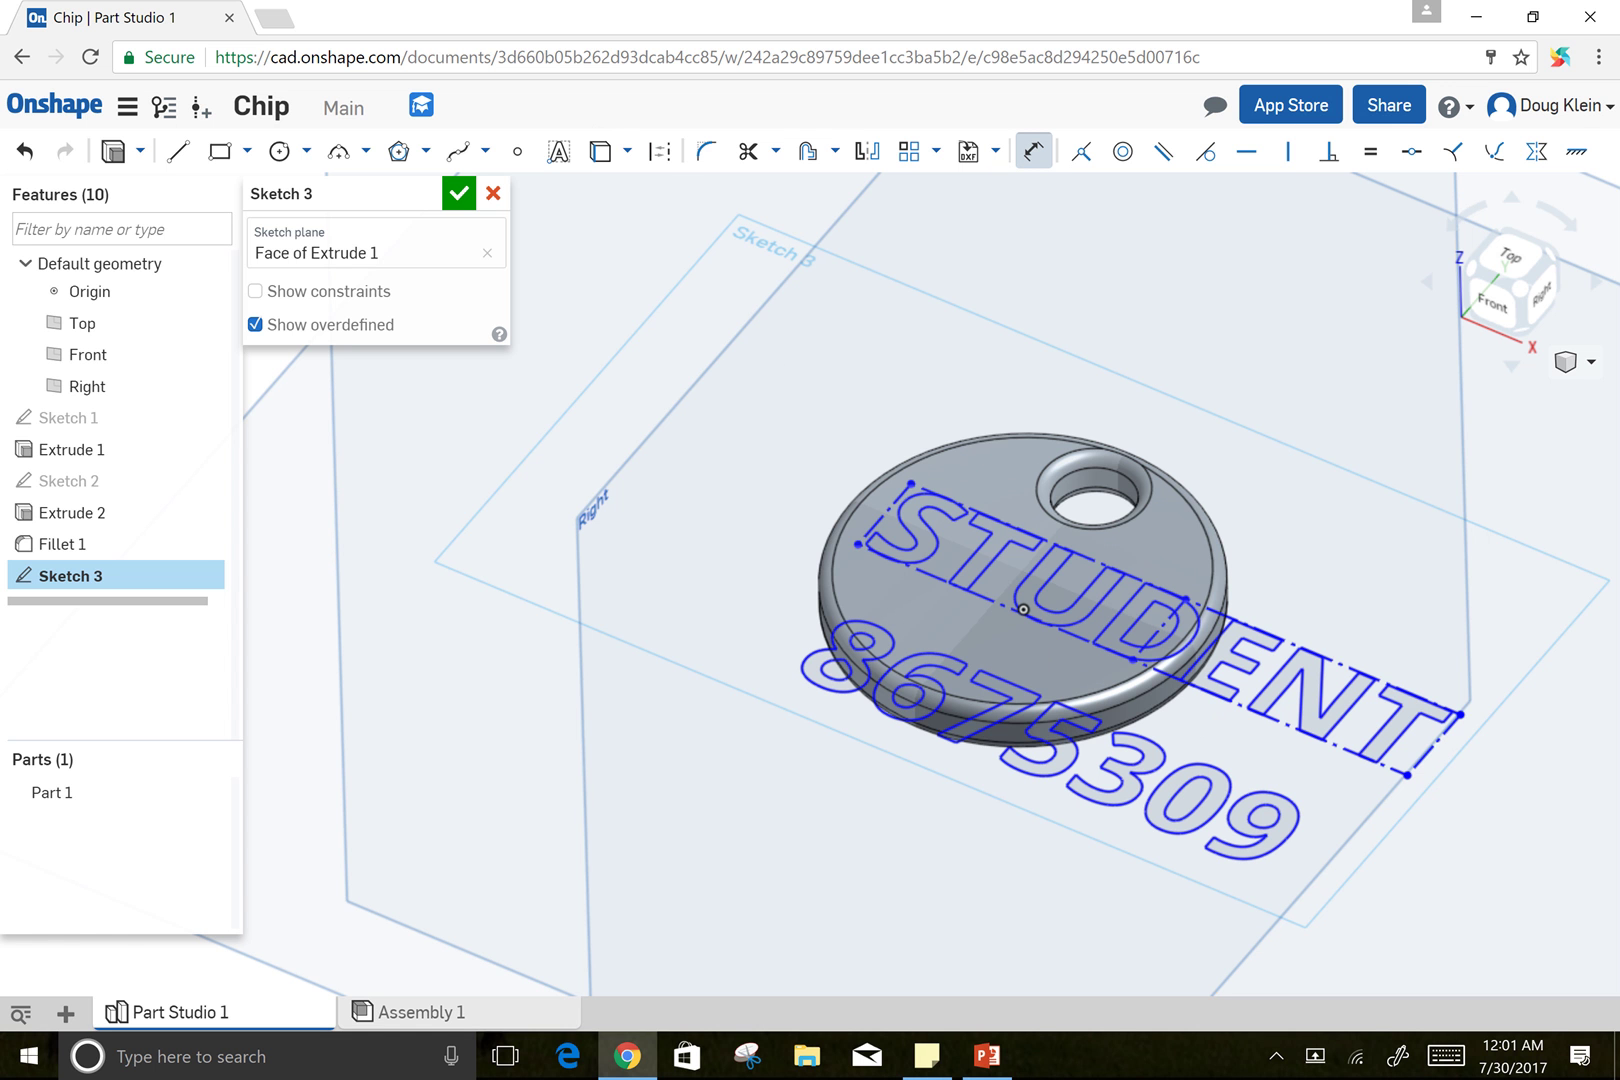
pyautogui.click(882, 516)
pyautogui.click(852, 427)
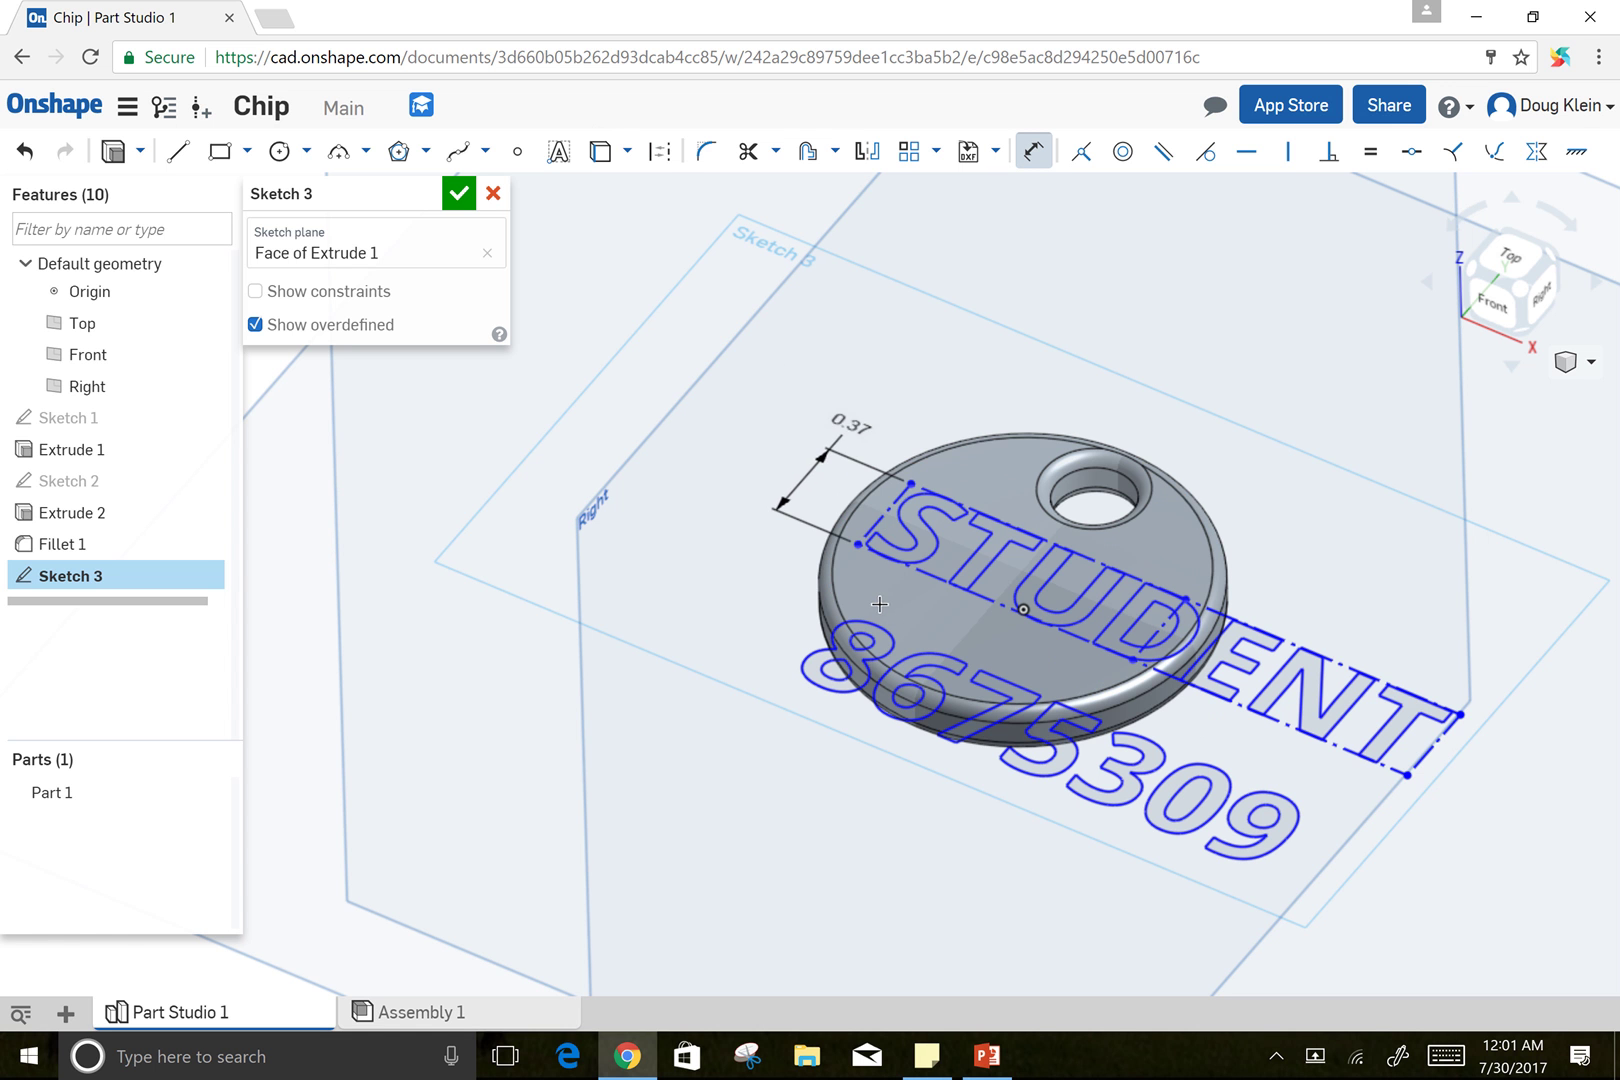
pyautogui.write('.2')
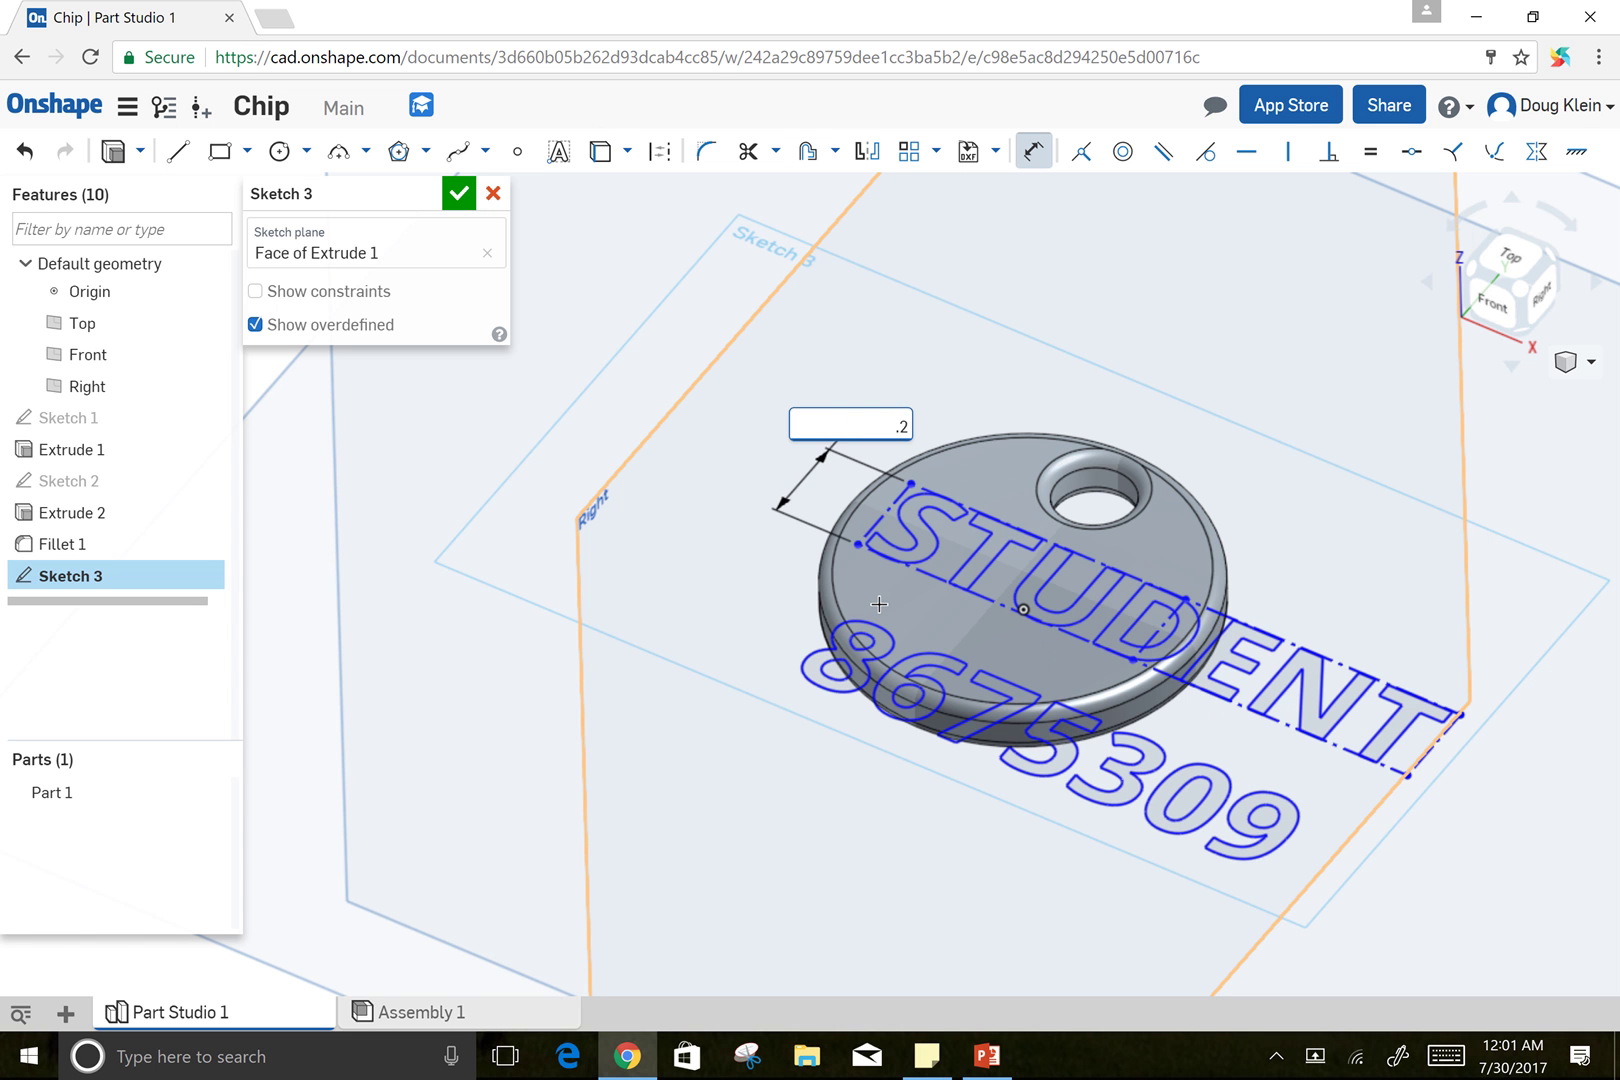
pyautogui.press('Return')
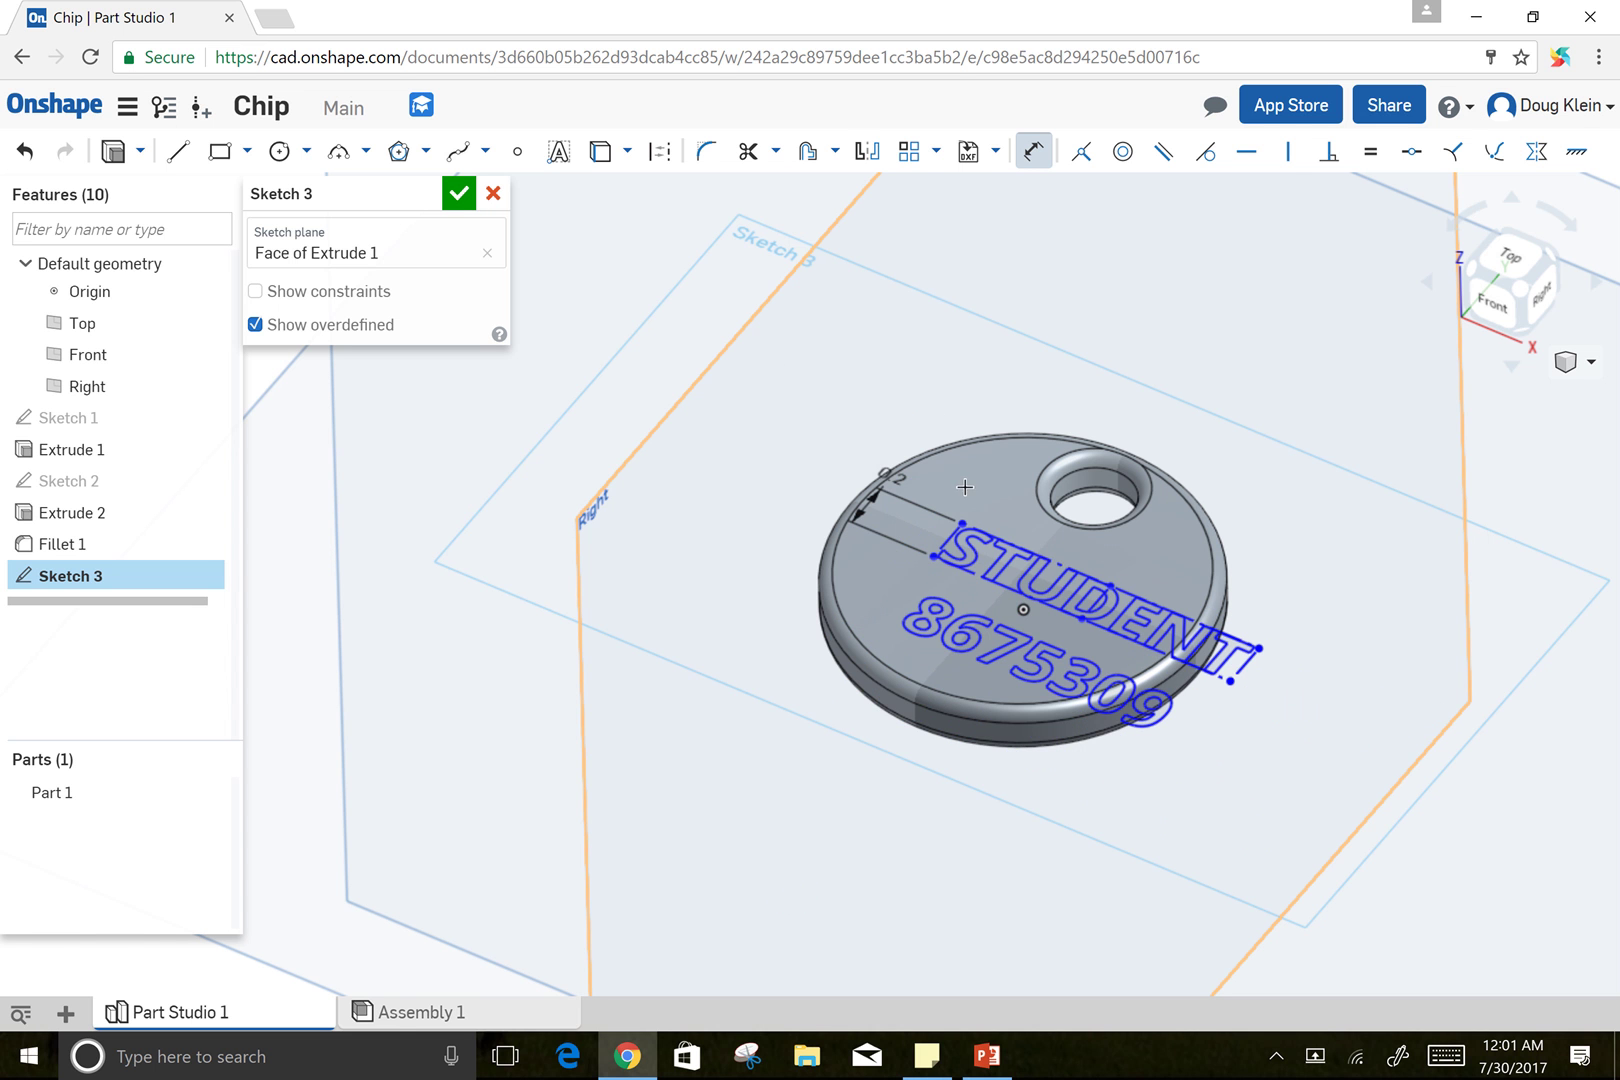
# - Dimension the distance from the chip's center to the upper edge of the text box to 0.25 in
pyautogui.click(1021, 612)
pyautogui.click(1038, 557)
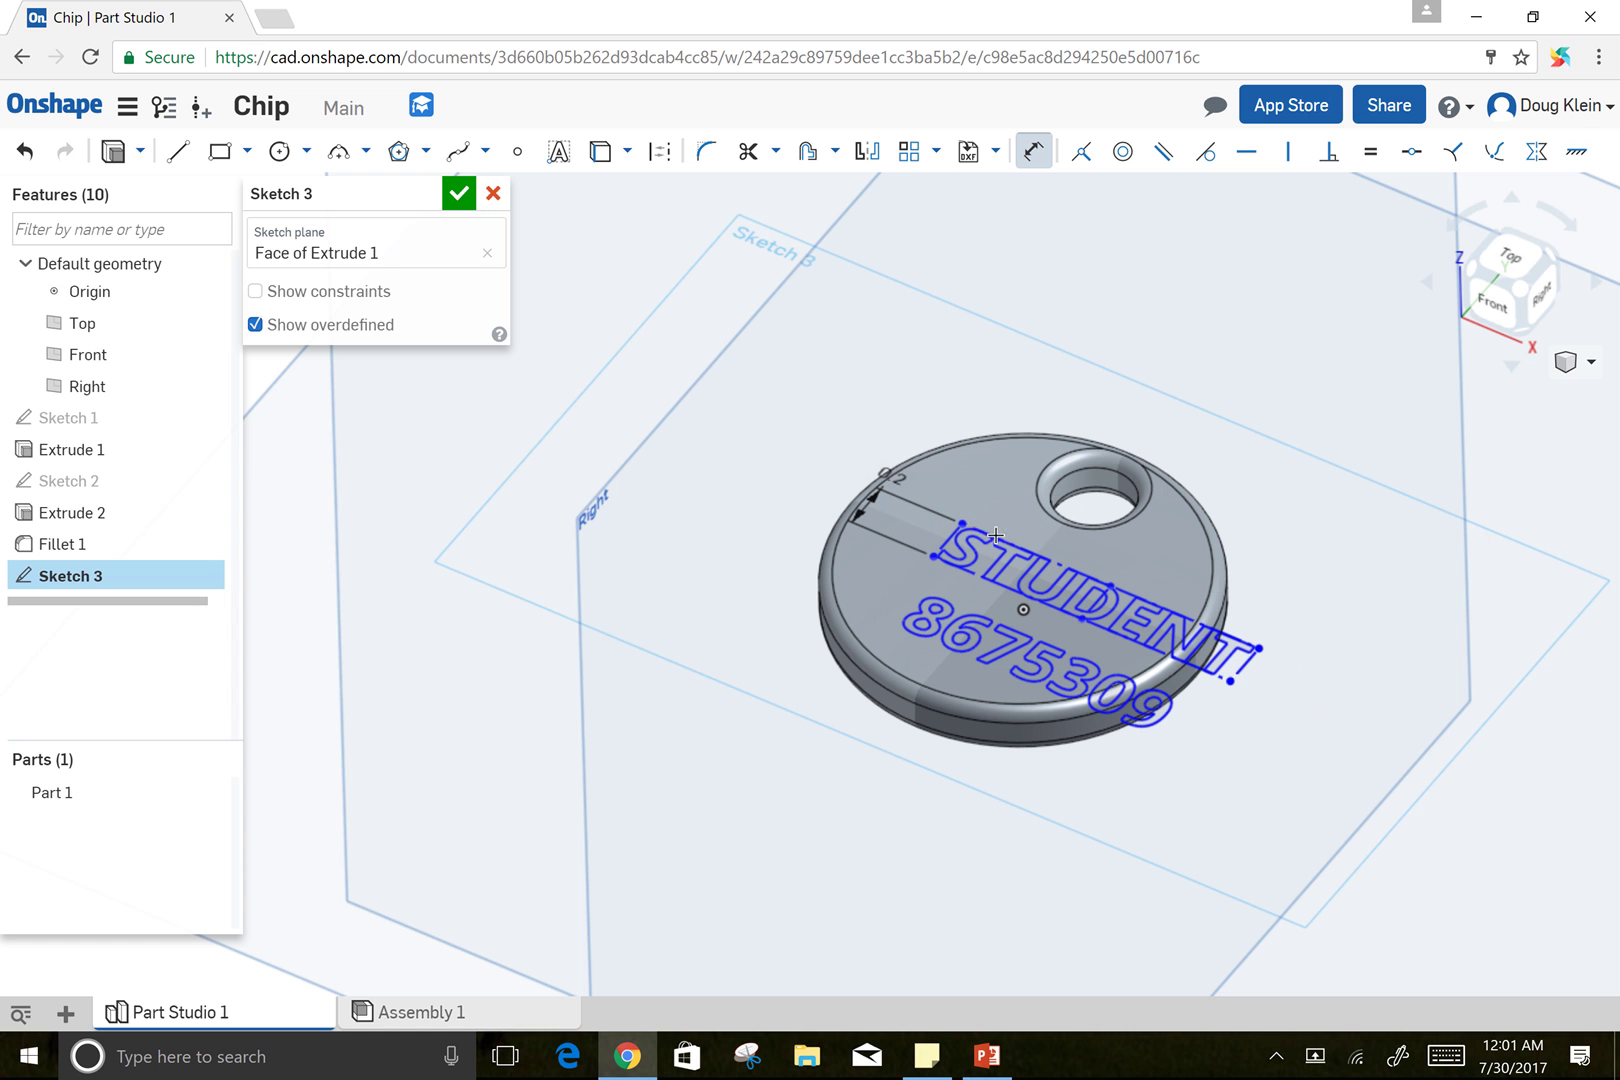
pyautogui.click(755, 533)
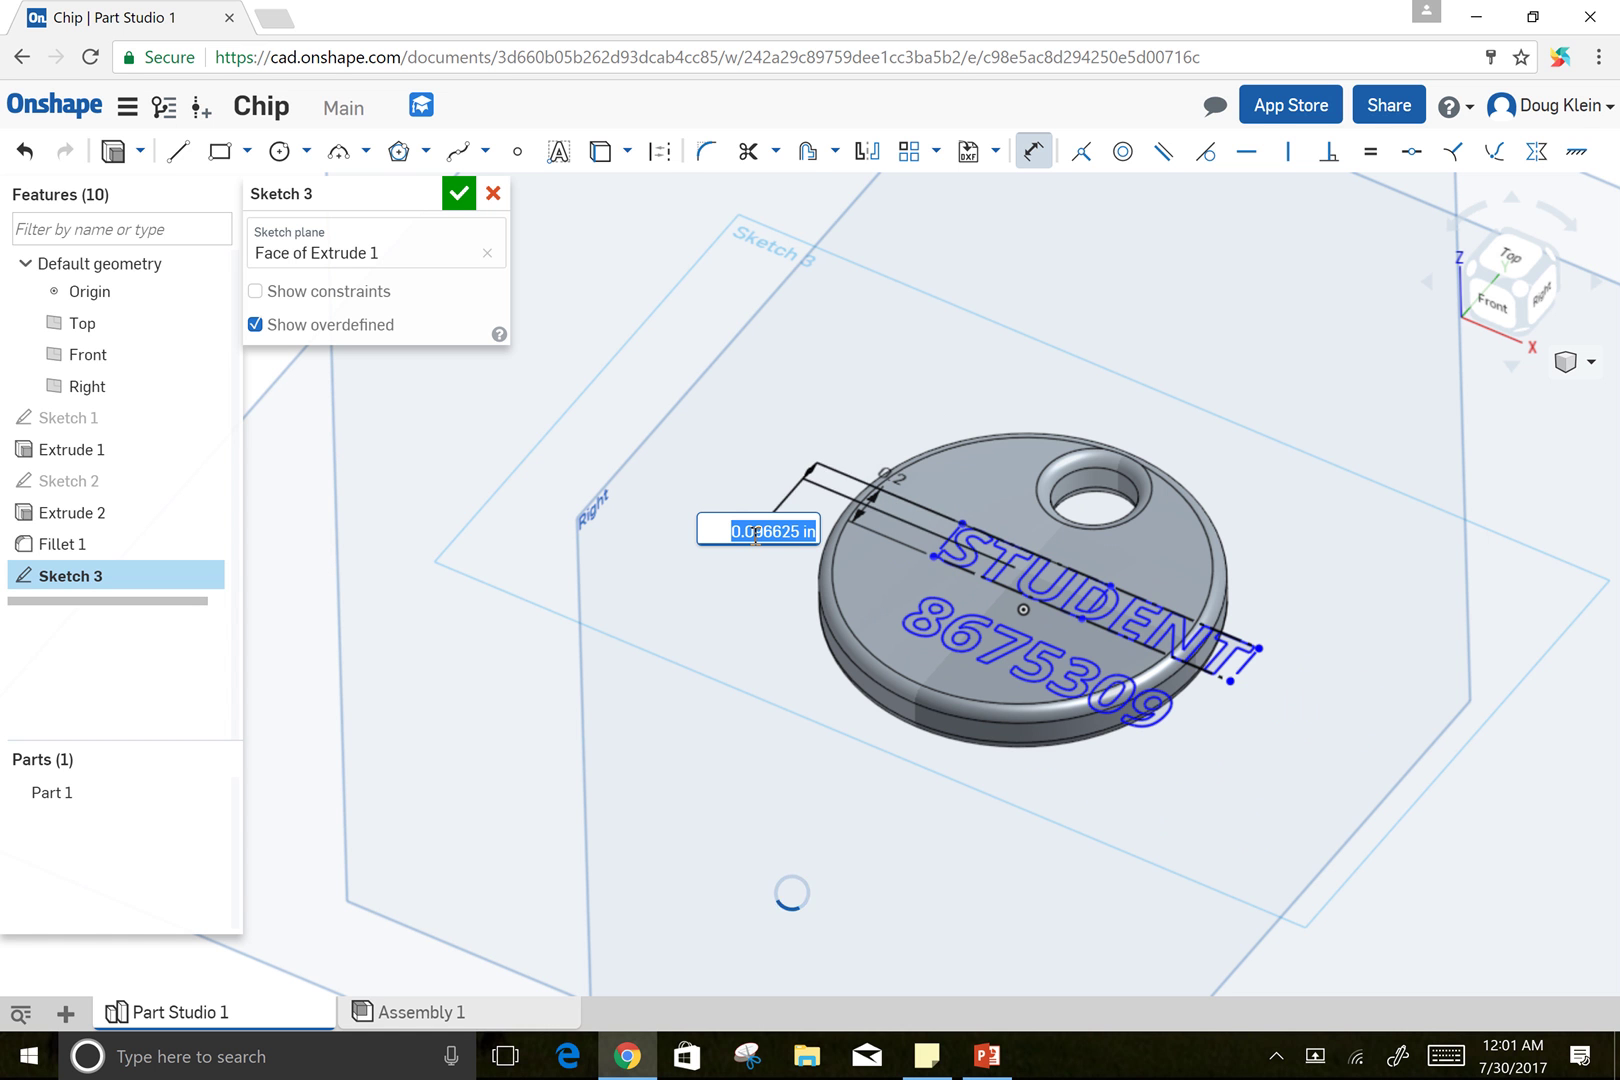
pyautogui.press('BackSpace')
pyautogui.write('.2')
pyautogui.press('Return')
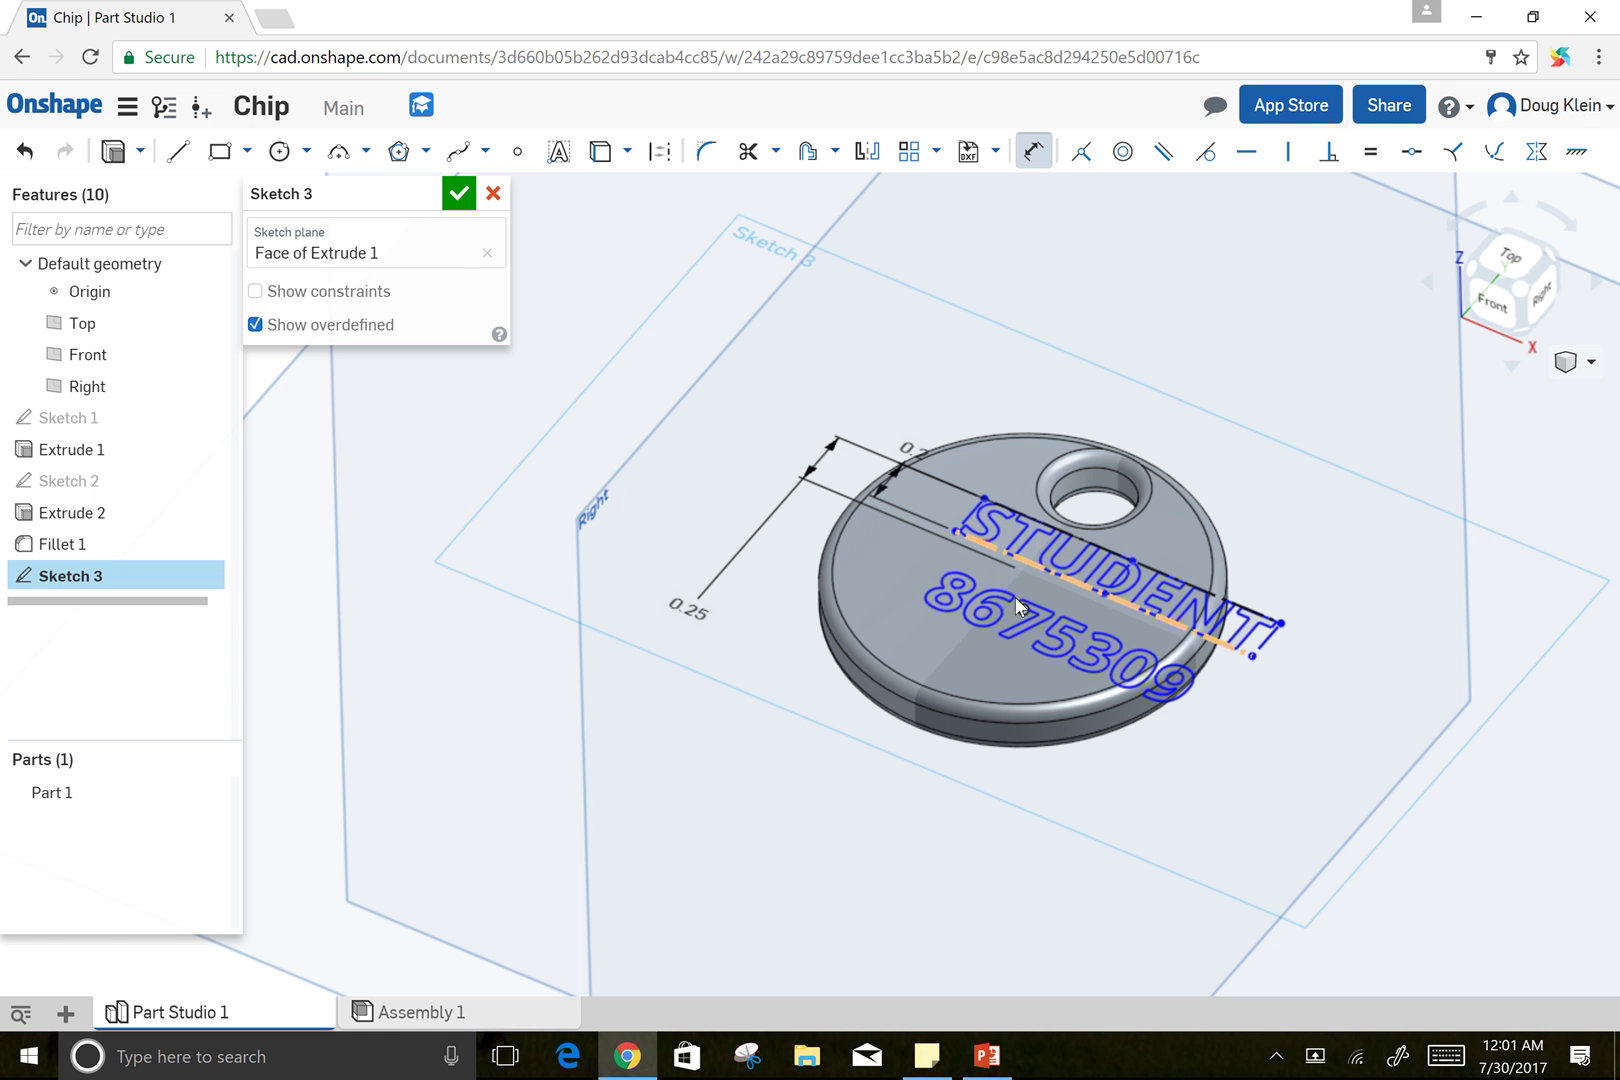
# - Dimension the horizontal distance from the start of the STUDENT text box to the chip's center as 0.63 in
pyautogui.click(972, 517)
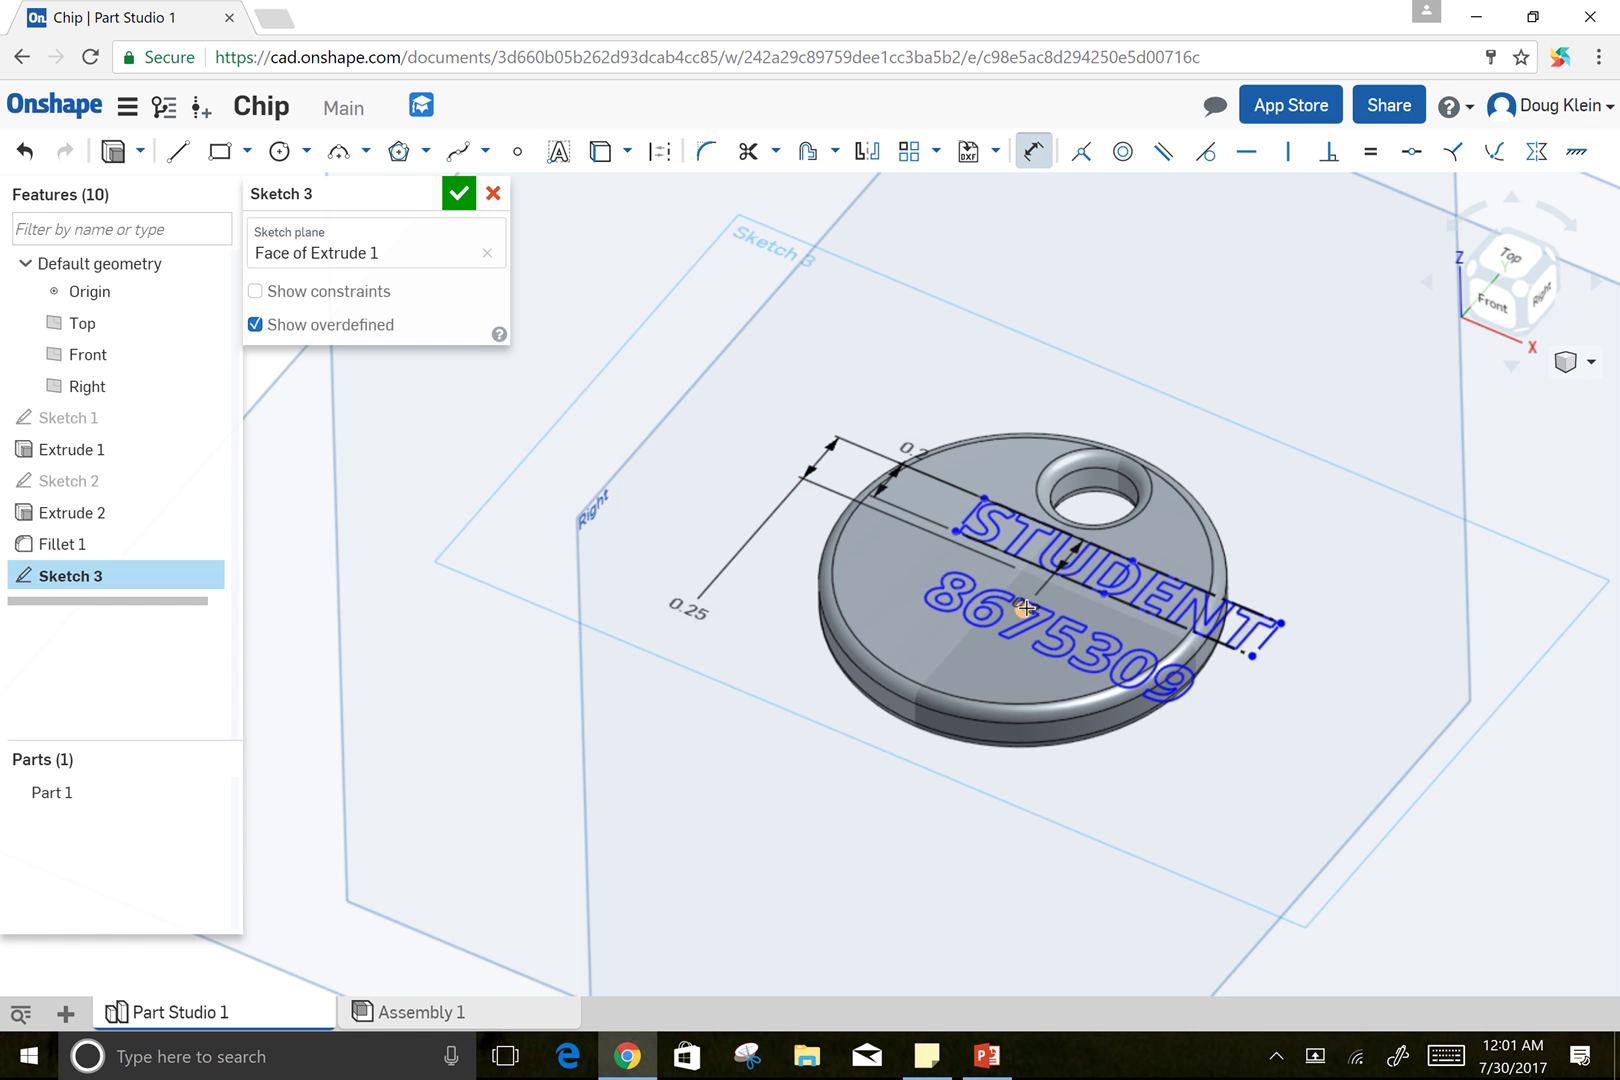
pyautogui.click(848, 645)
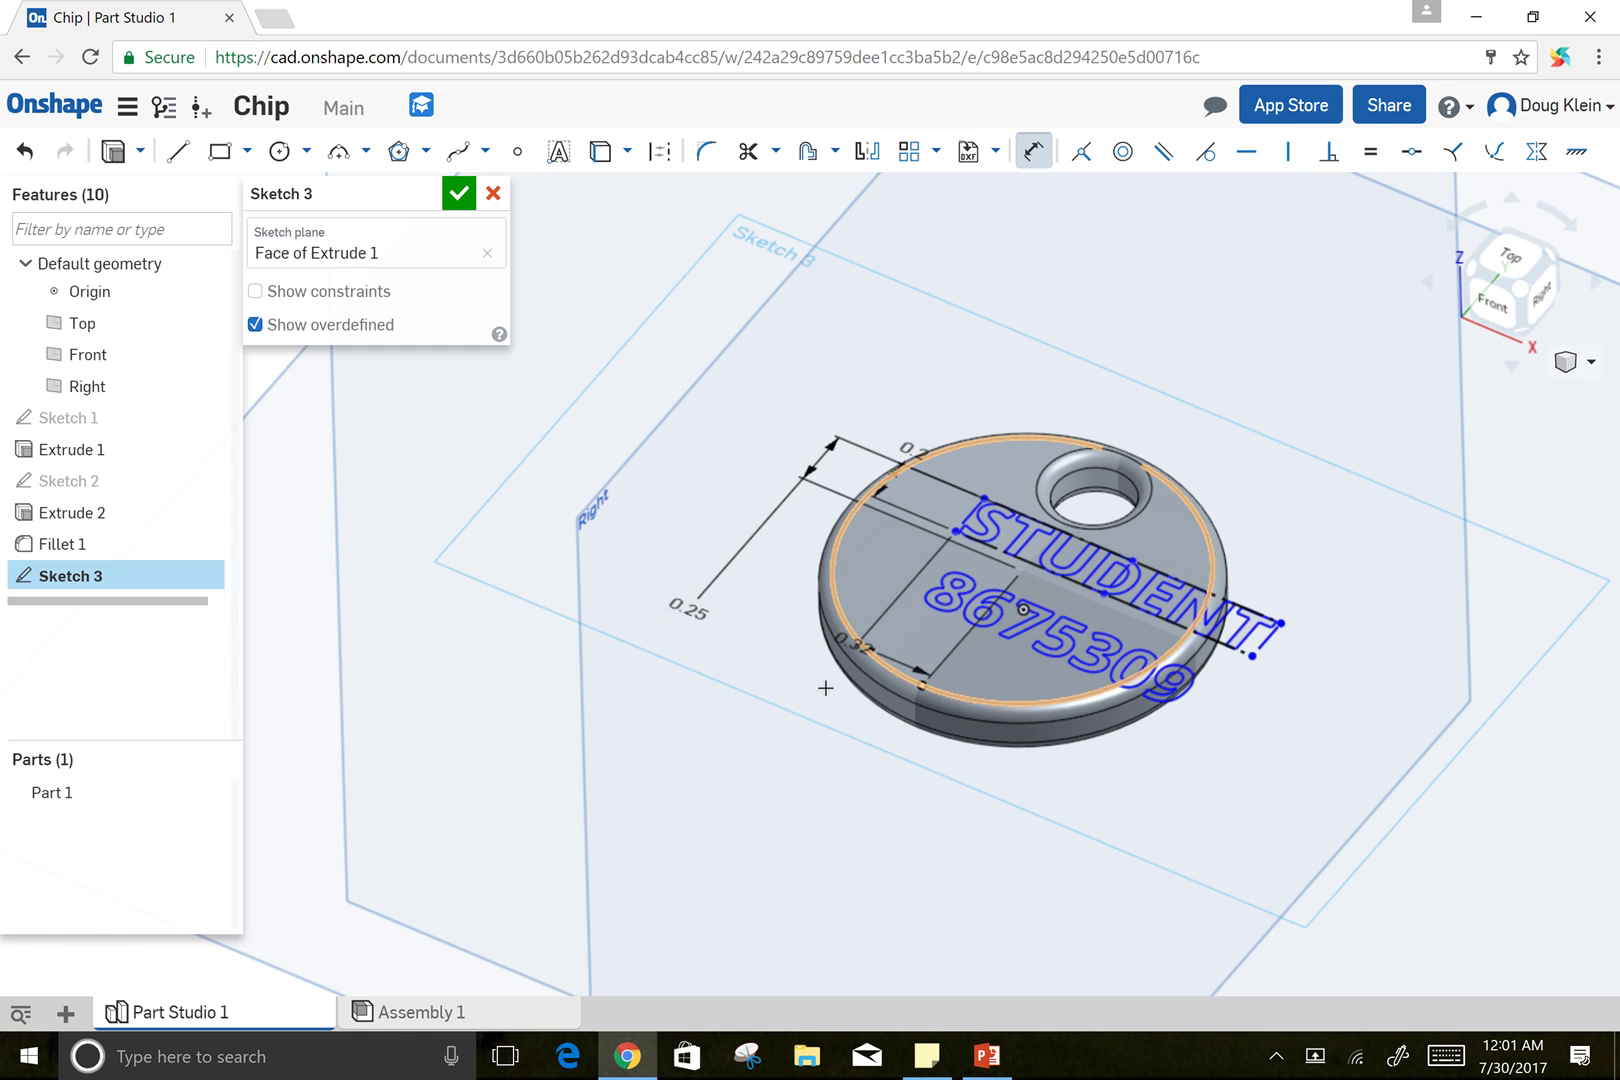
pyautogui.click(775, 682)
pyautogui.press('BackSpace')
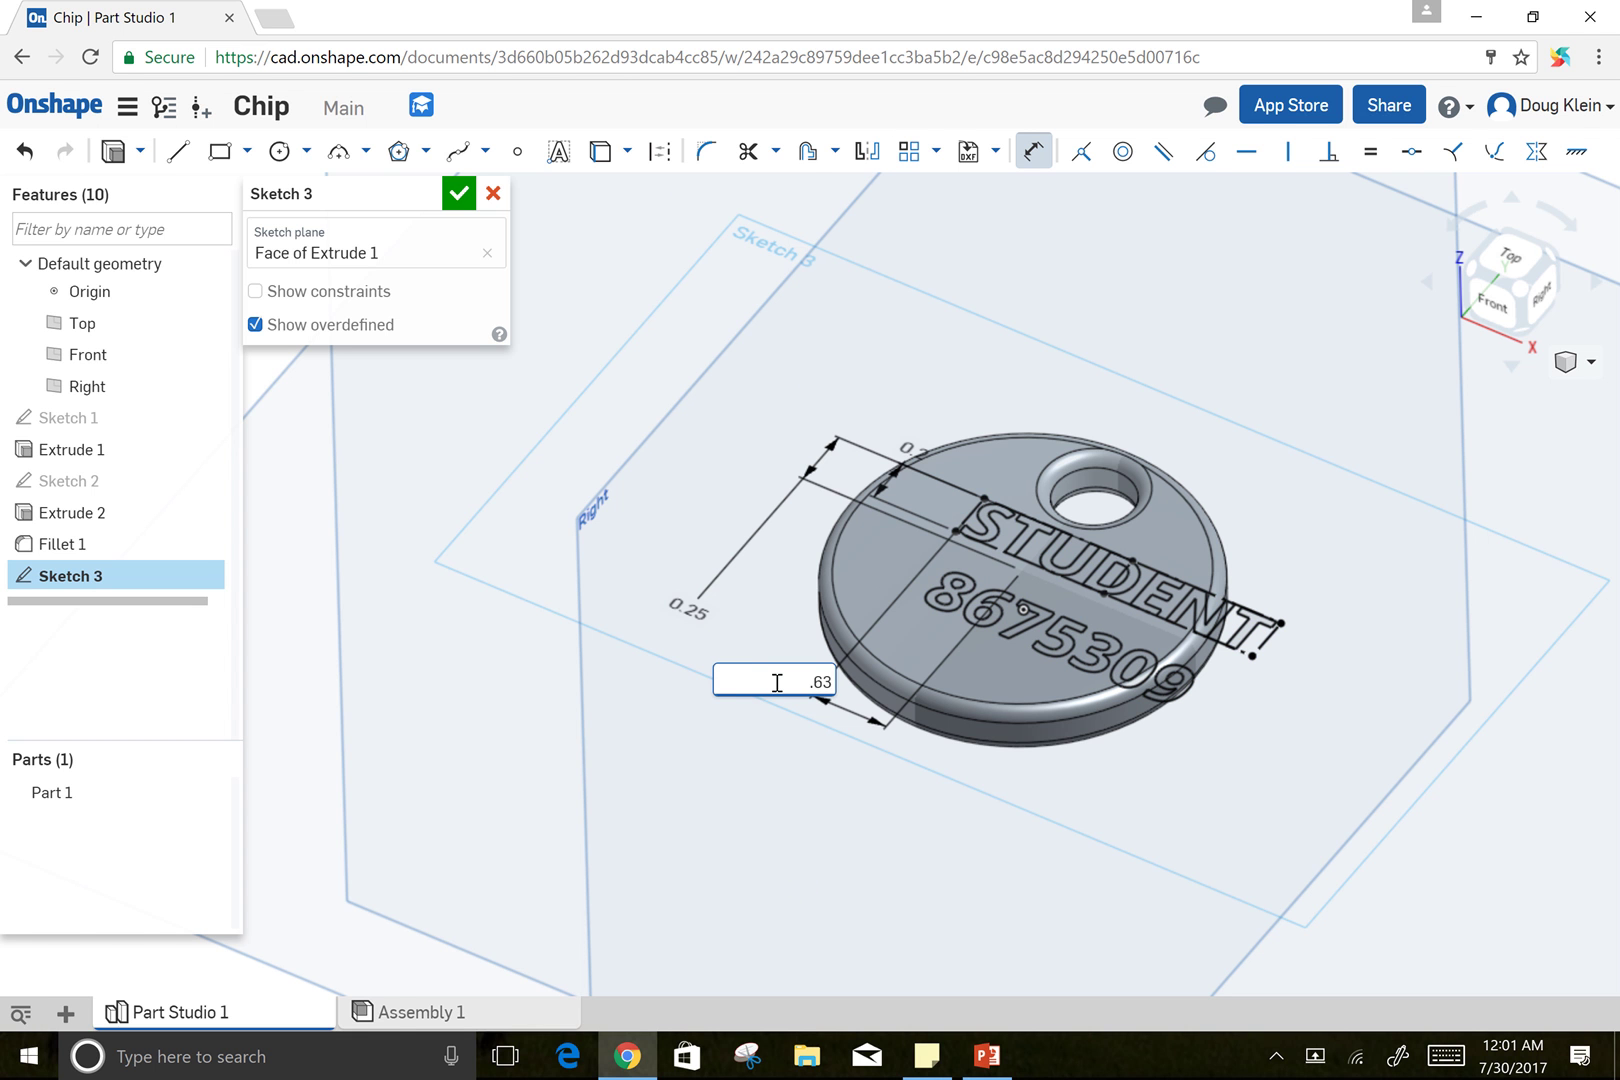
pyautogui.press('Return')
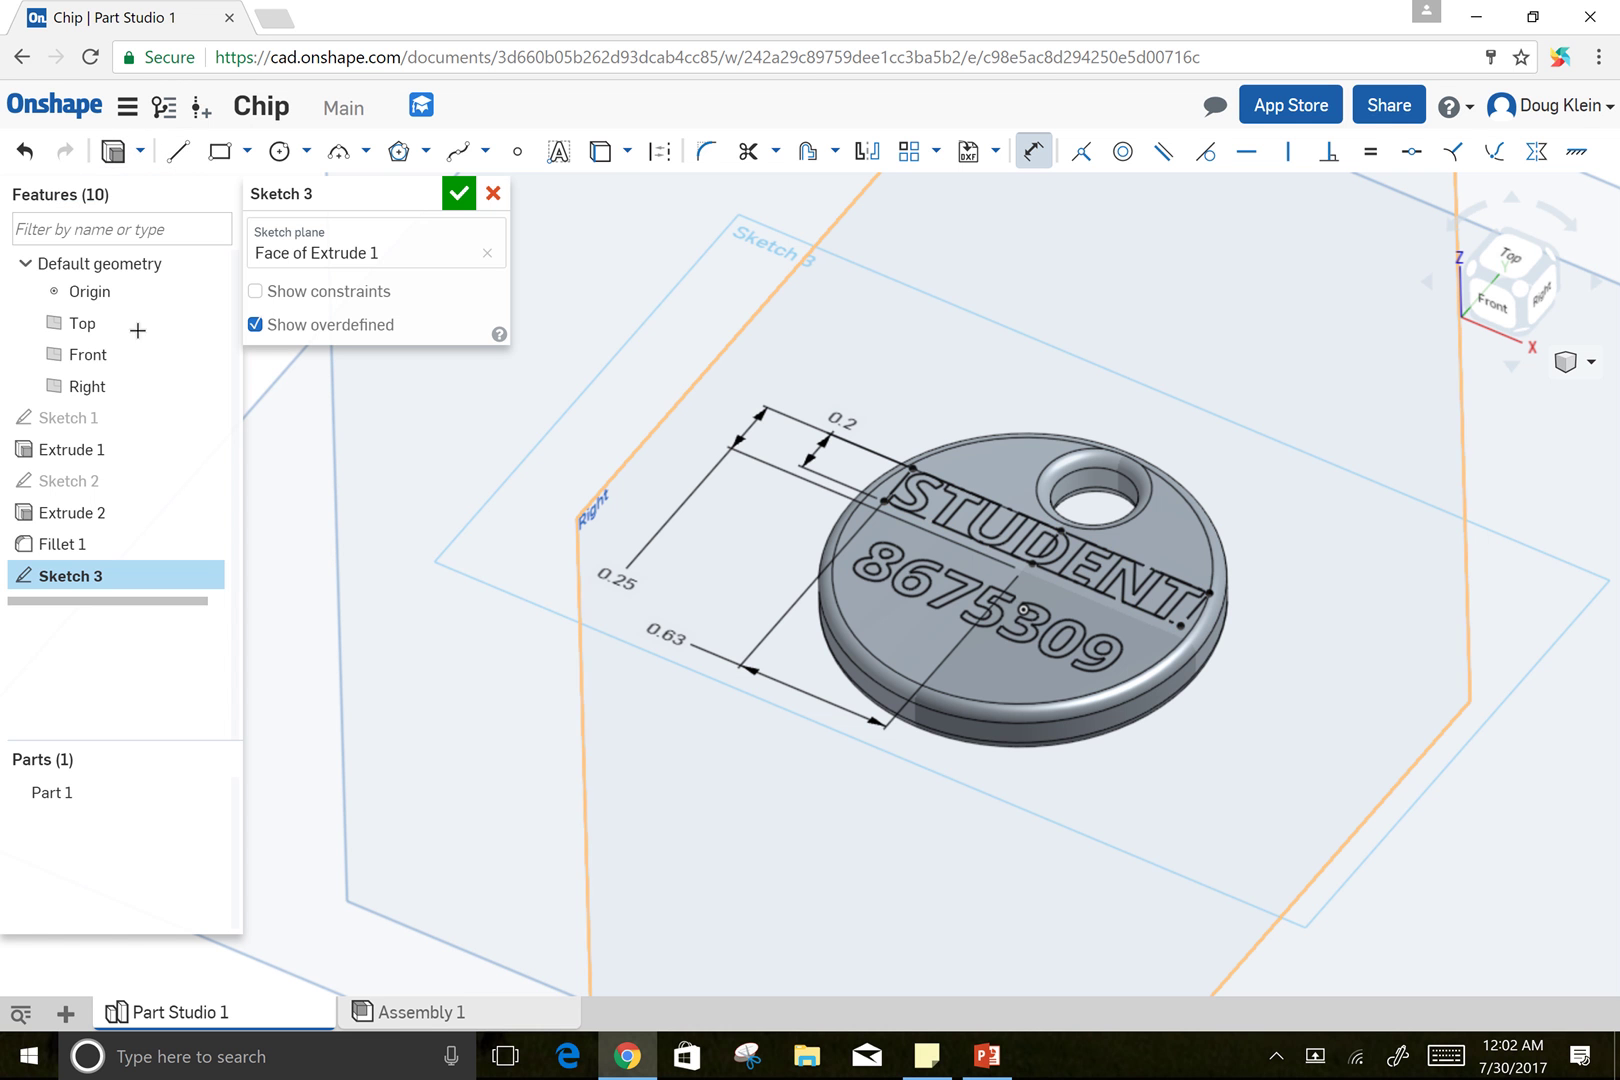
# - Engrave the two-line text into the chip's upper face with a blind Extrude set to Remove, 0.03 in deep
pyautogui.click(112, 152)
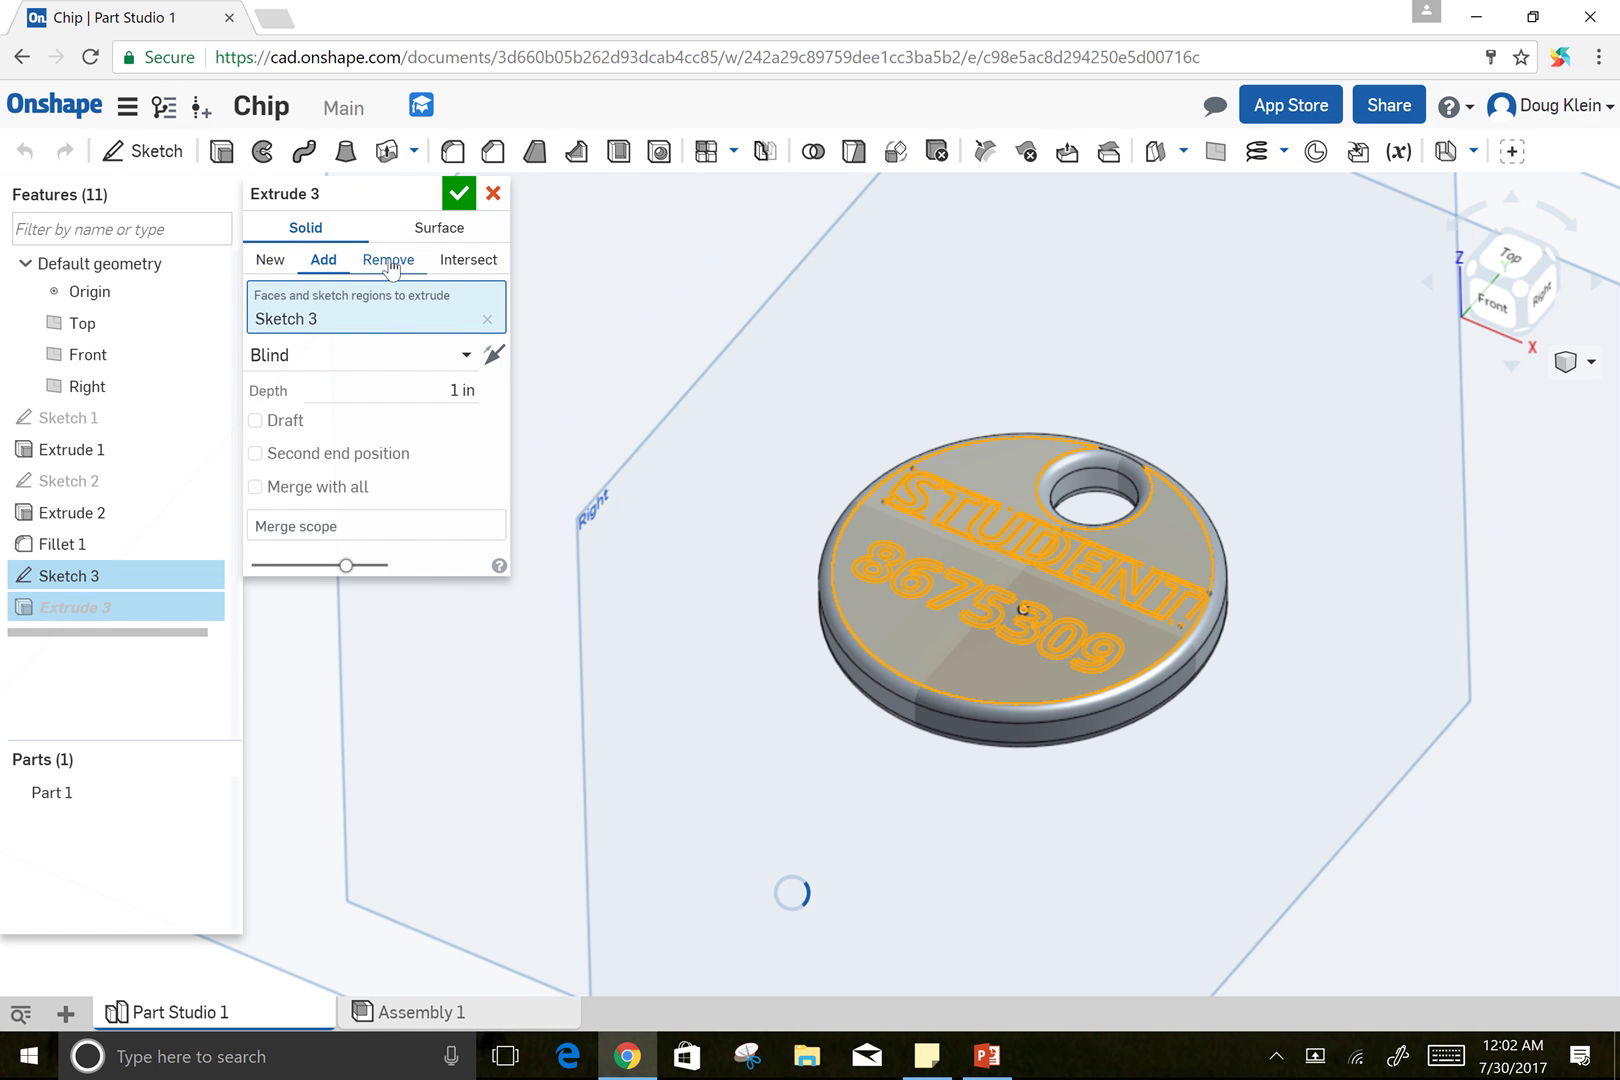
pyautogui.click(389, 261)
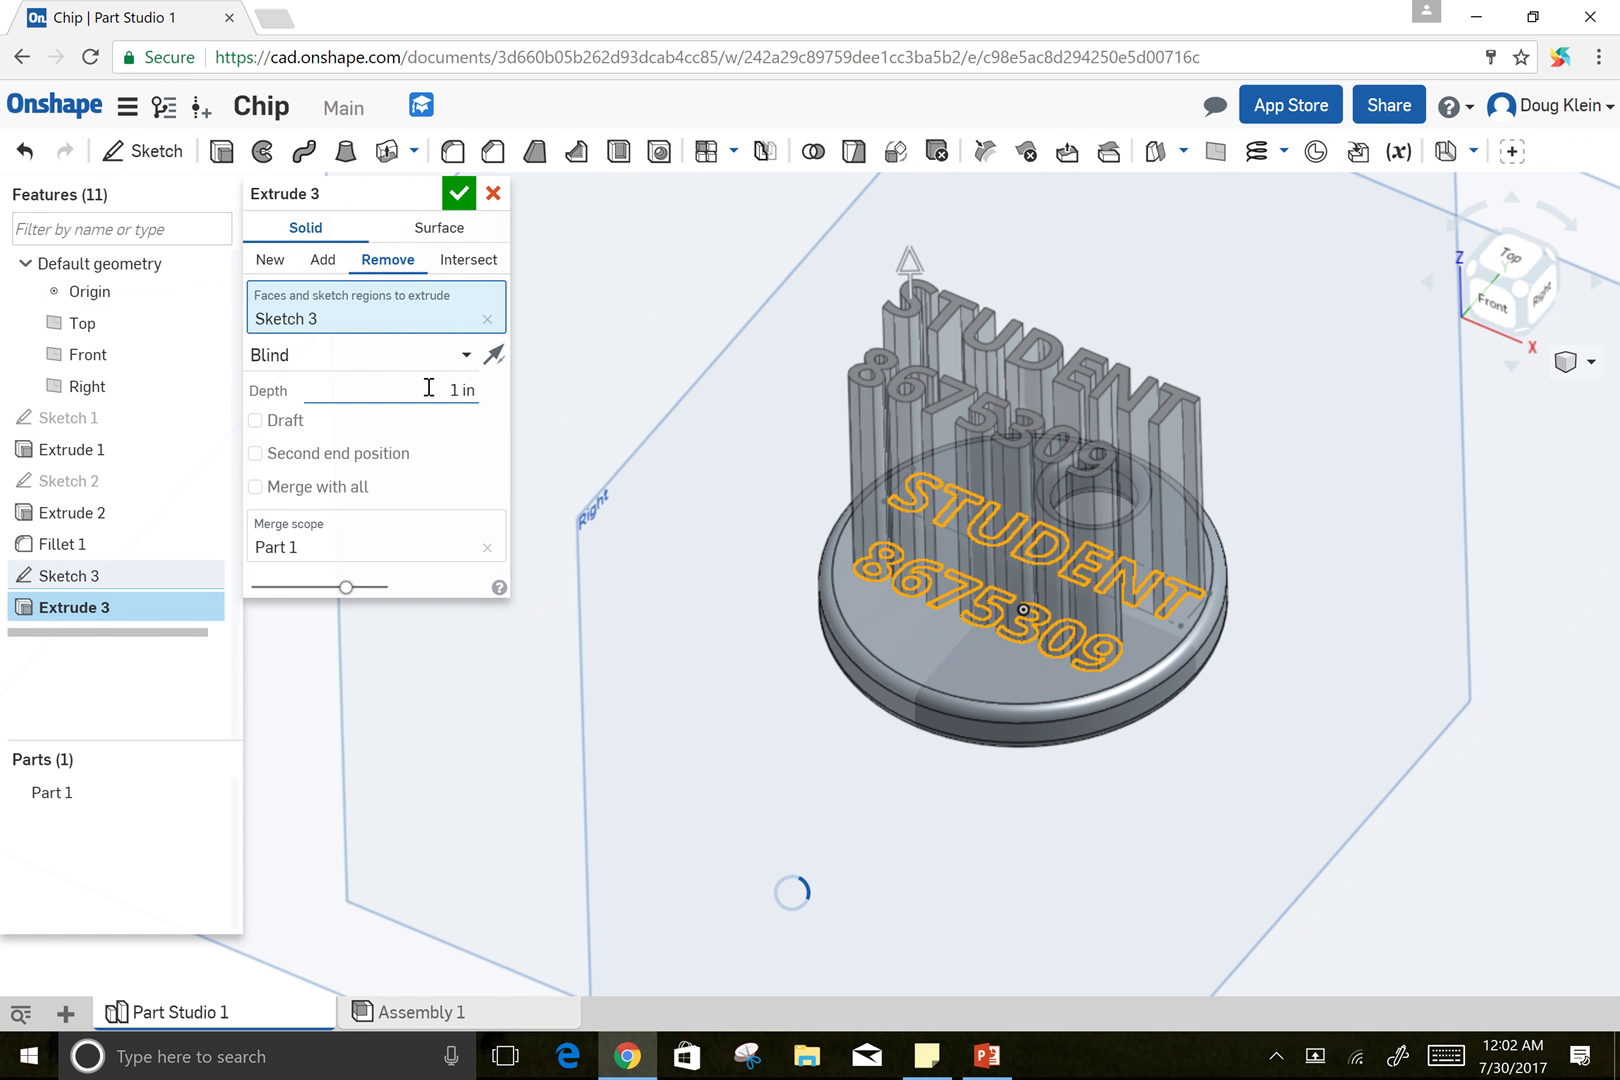
pyautogui.click(438, 387)
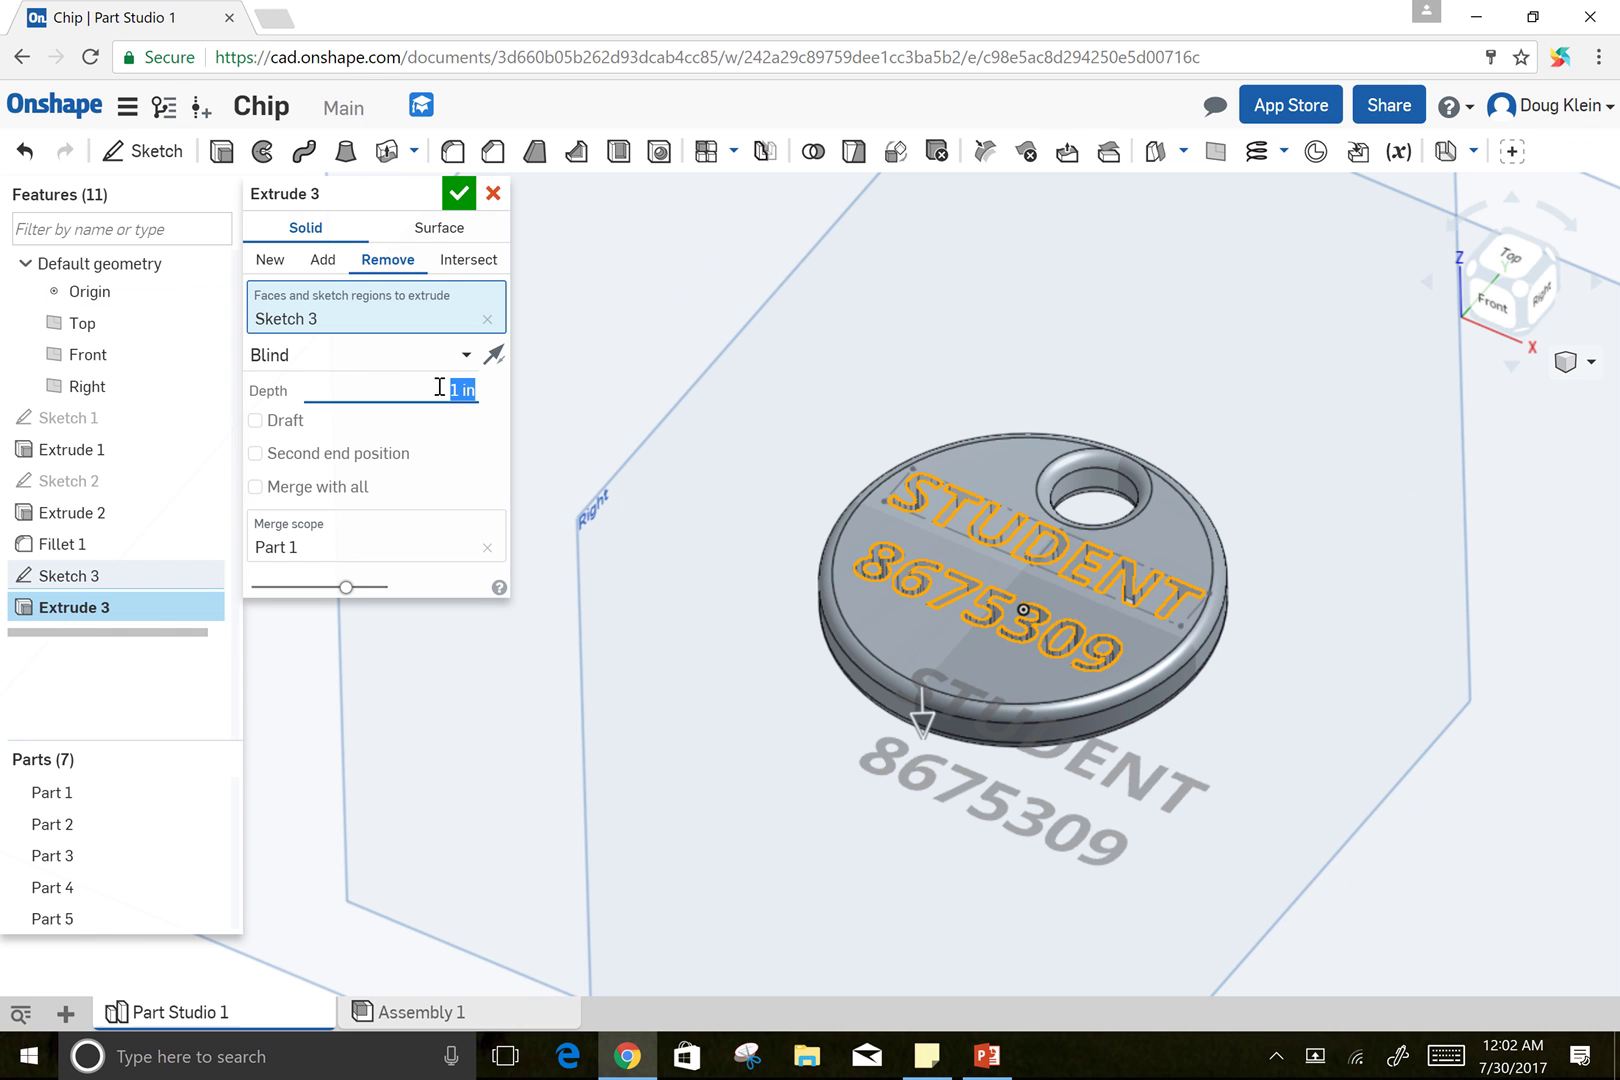
pyautogui.press('BackSpace')
pyautogui.click(458, 195)
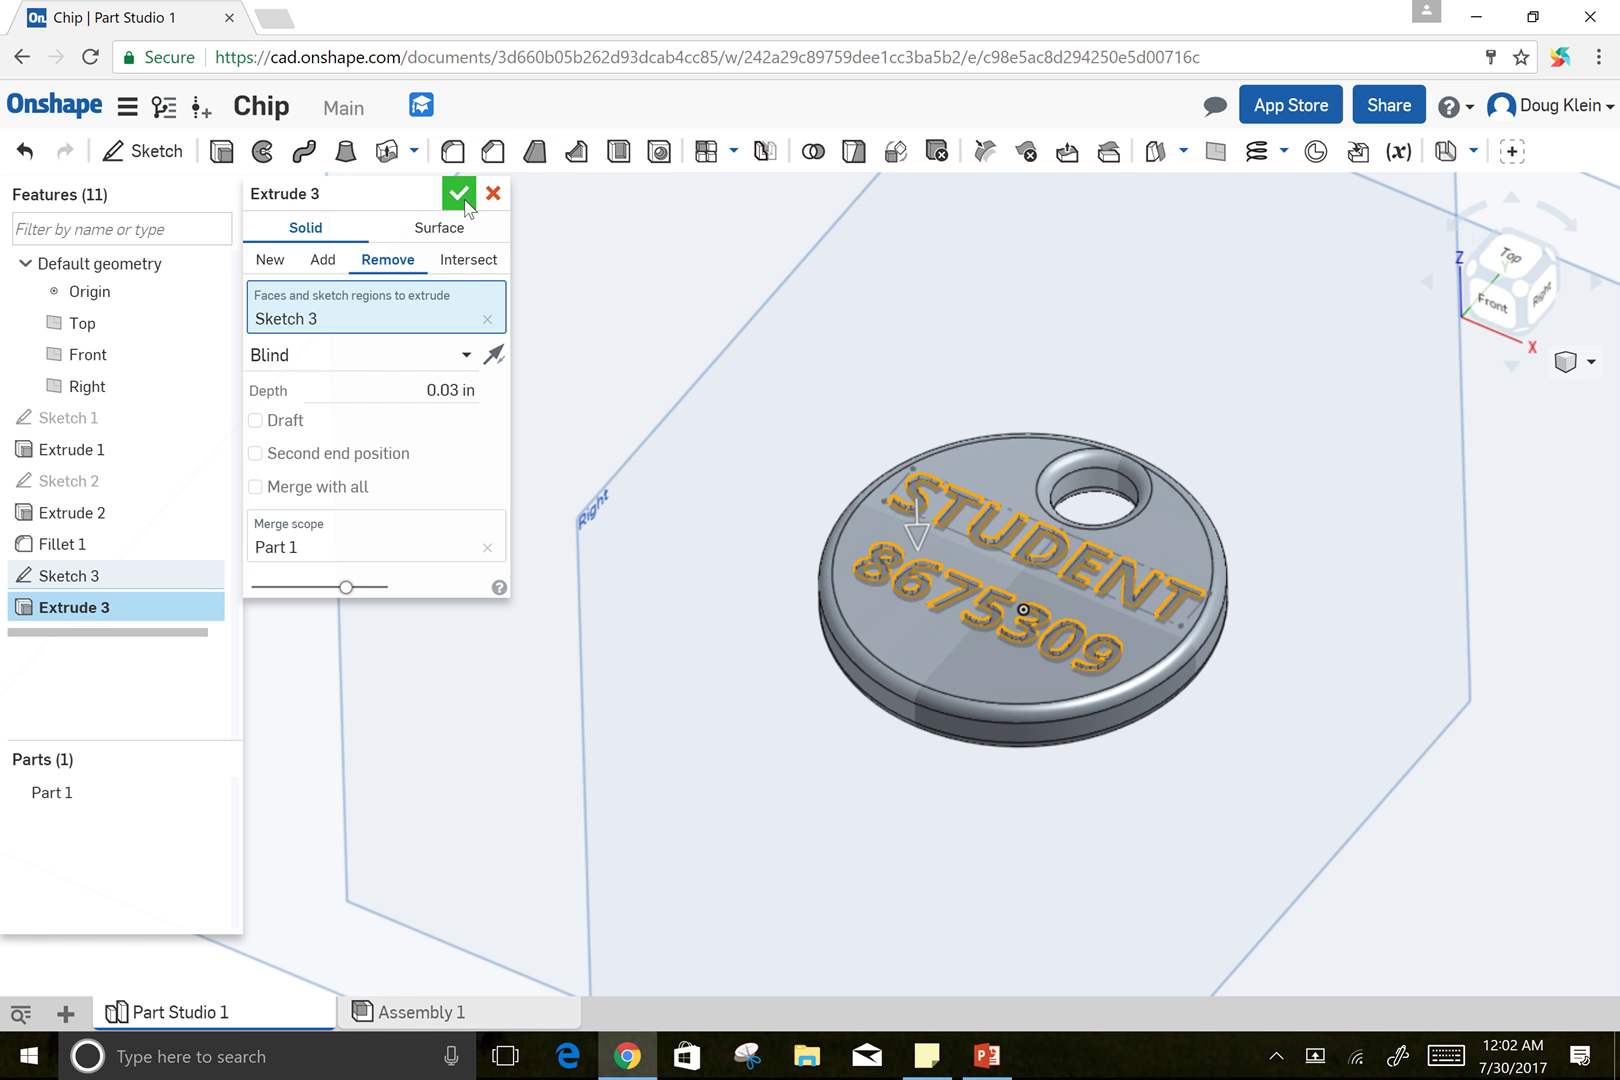
pyautogui.click(462, 196)
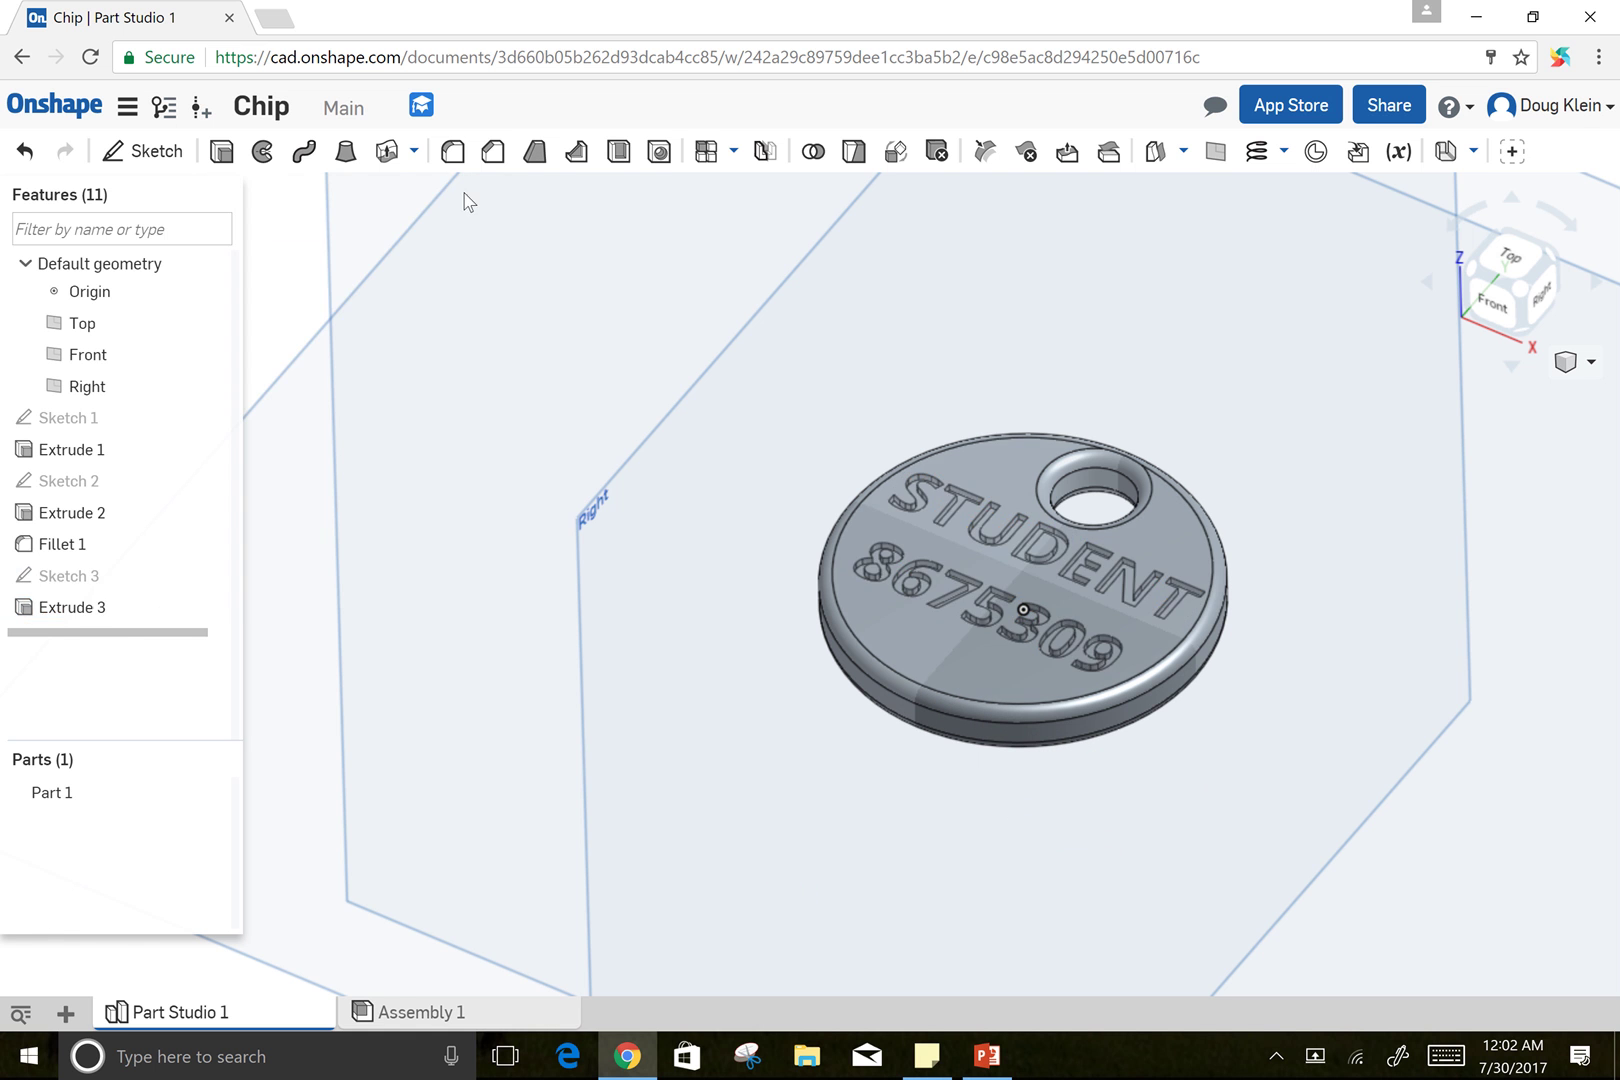
# - Inspect the engraved chip and check the depth setting of its base disc extrusion
pyautogui.scroll(-2, 1040, 585)
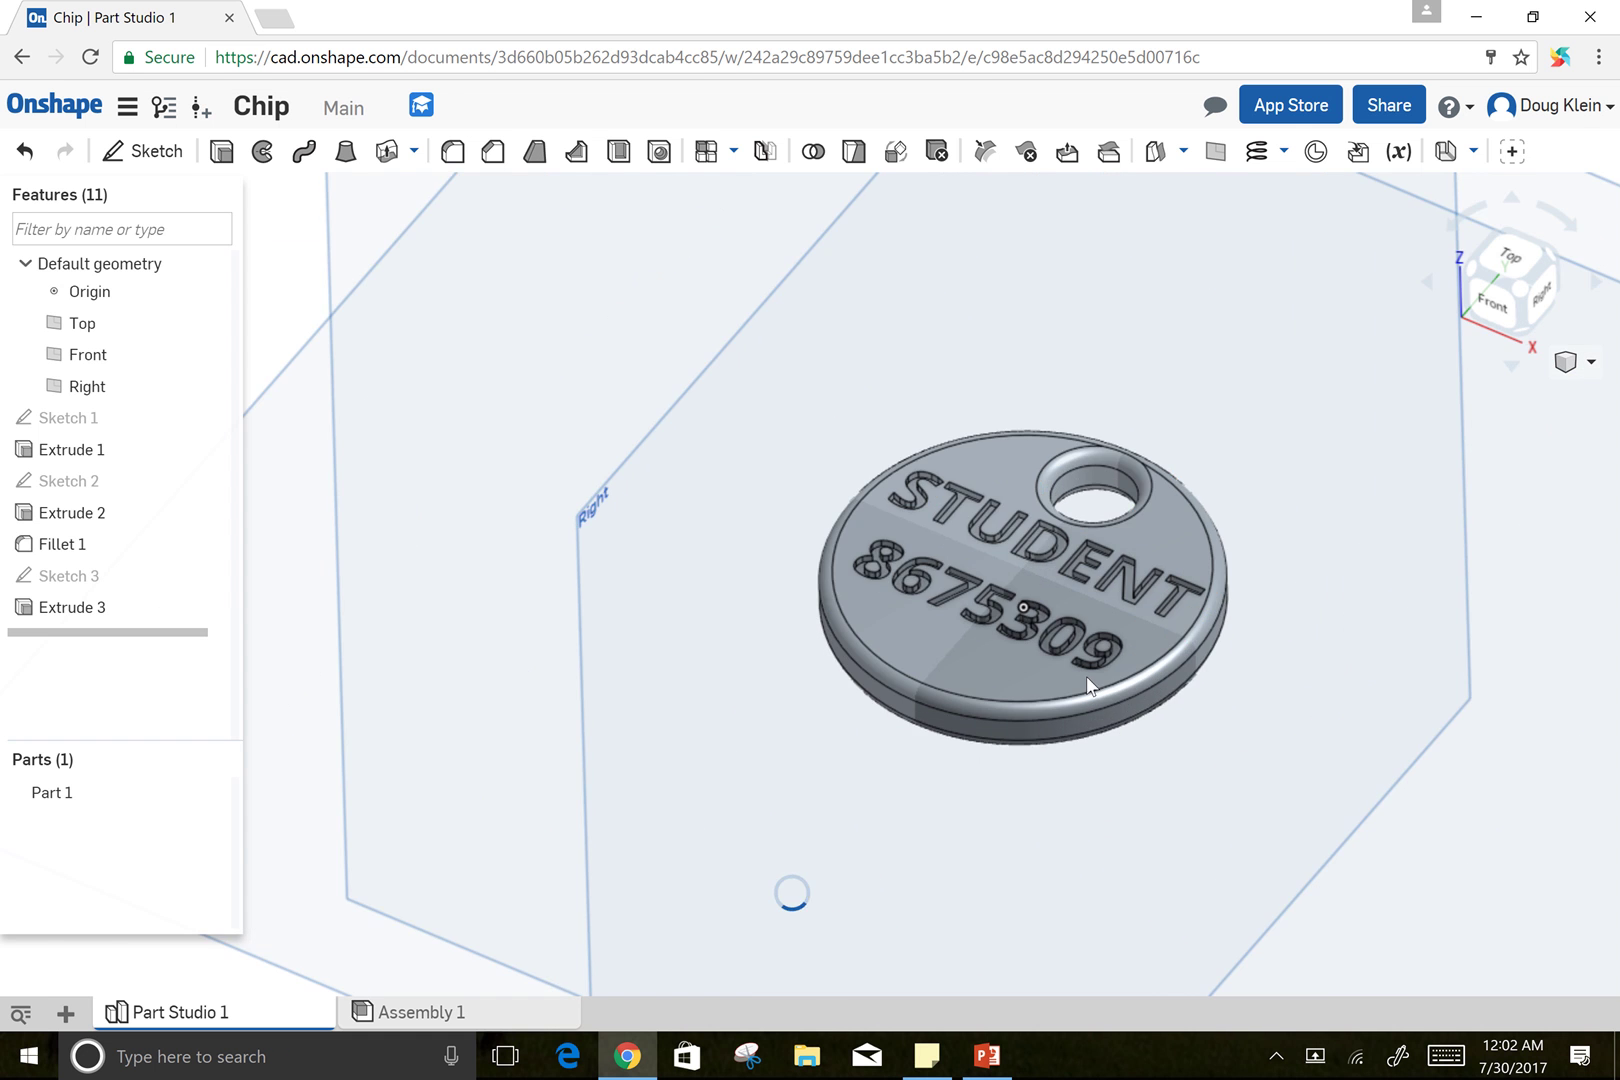
pyautogui.scroll(3, 1086, 676)
pyautogui.moveTo(1300, 571)
pyautogui.mouseDown(button='right')
pyautogui.moveTo(1284, 506)
pyautogui.moveTo(1305, 553)
pyautogui.moveTo(1284, 578)
pyautogui.mouseUp(button='right')
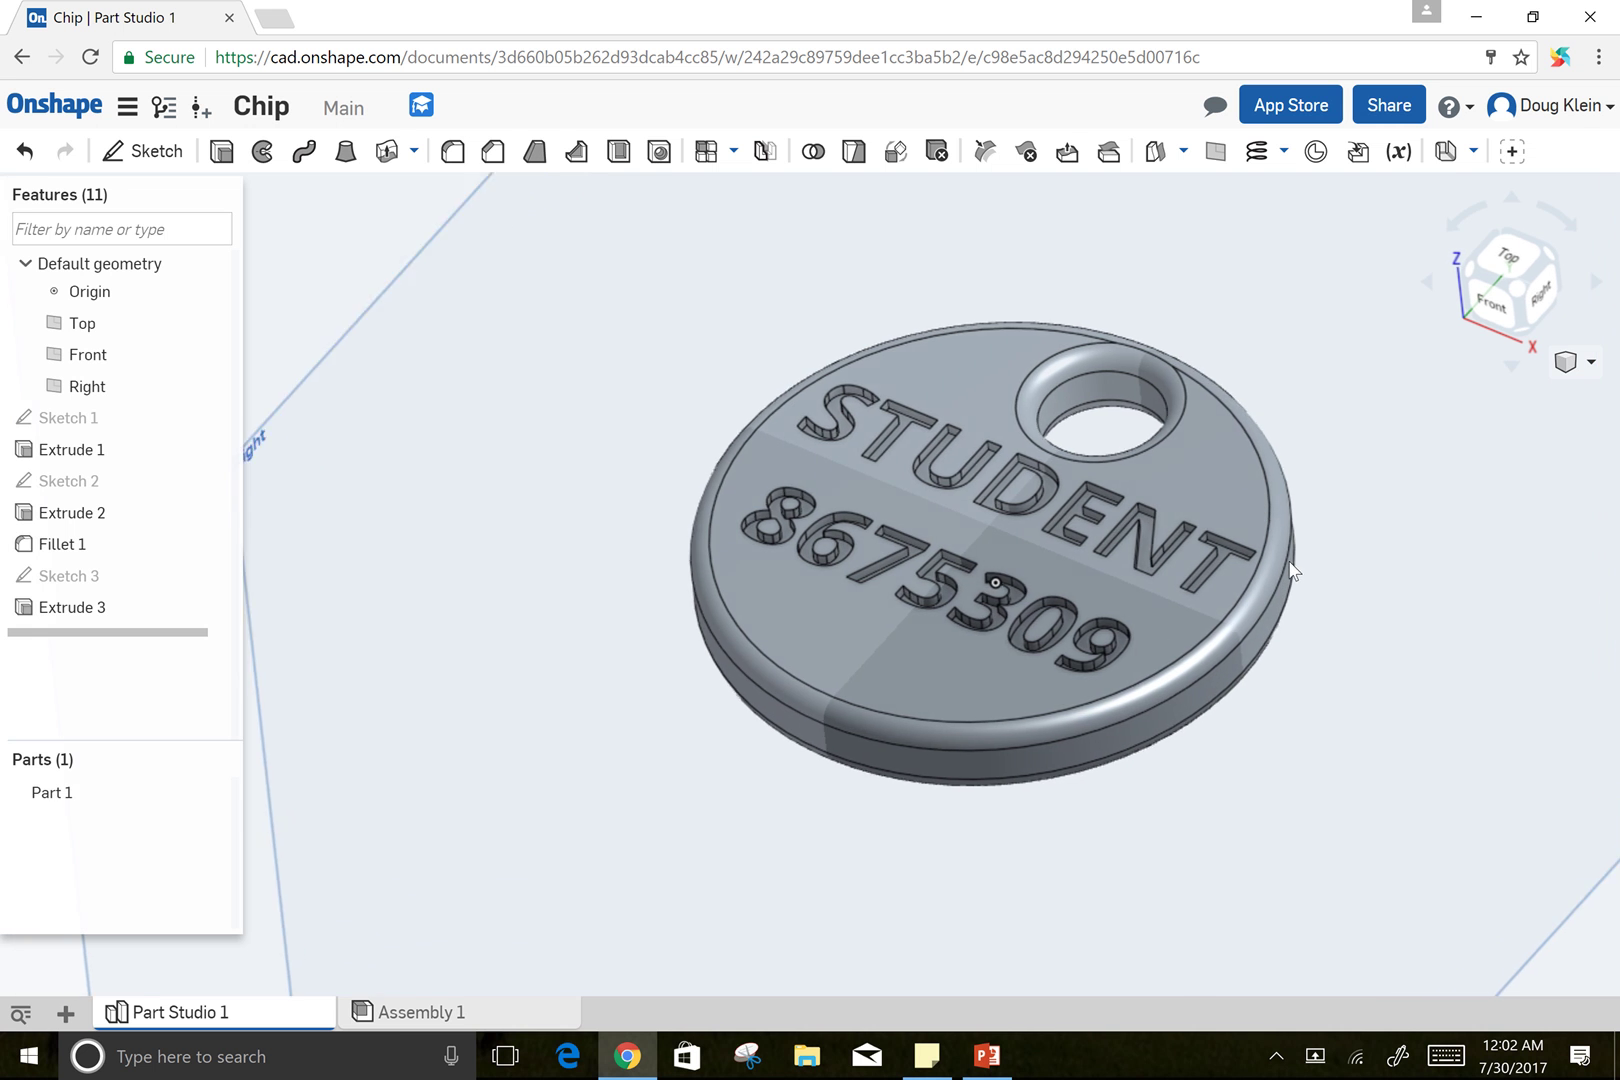
pyautogui.click(80, 458)
pyautogui.rightClick(80, 459)
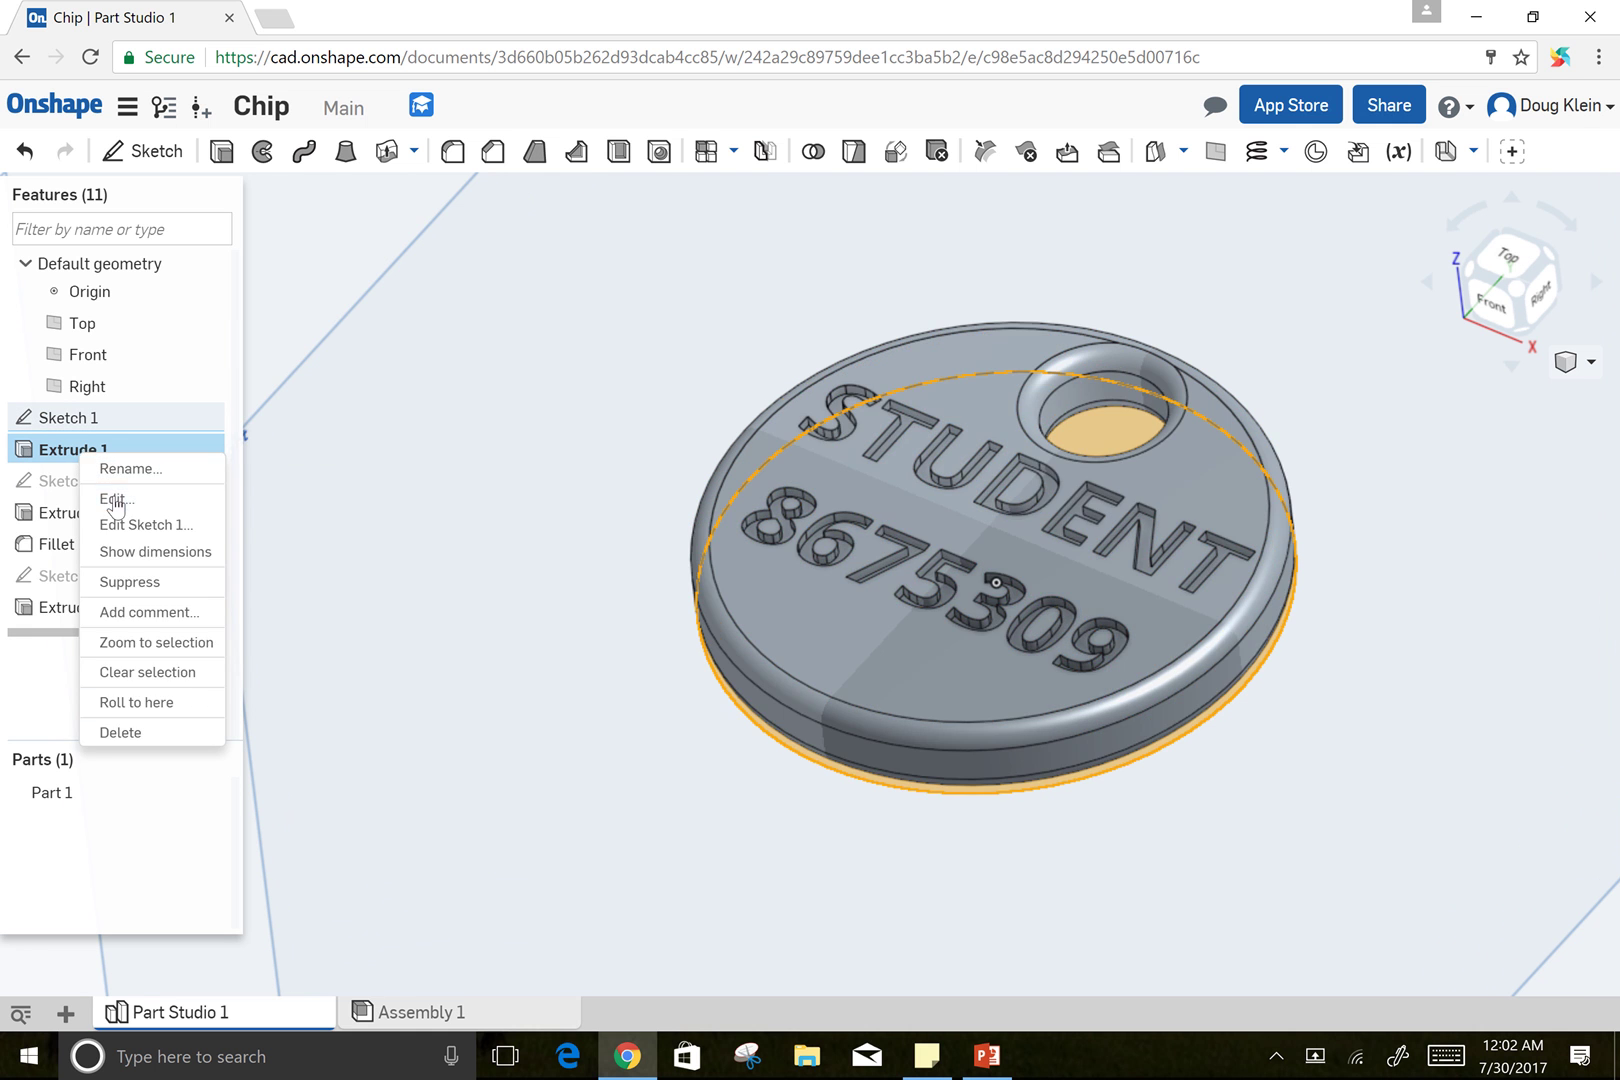
pyautogui.click(116, 500)
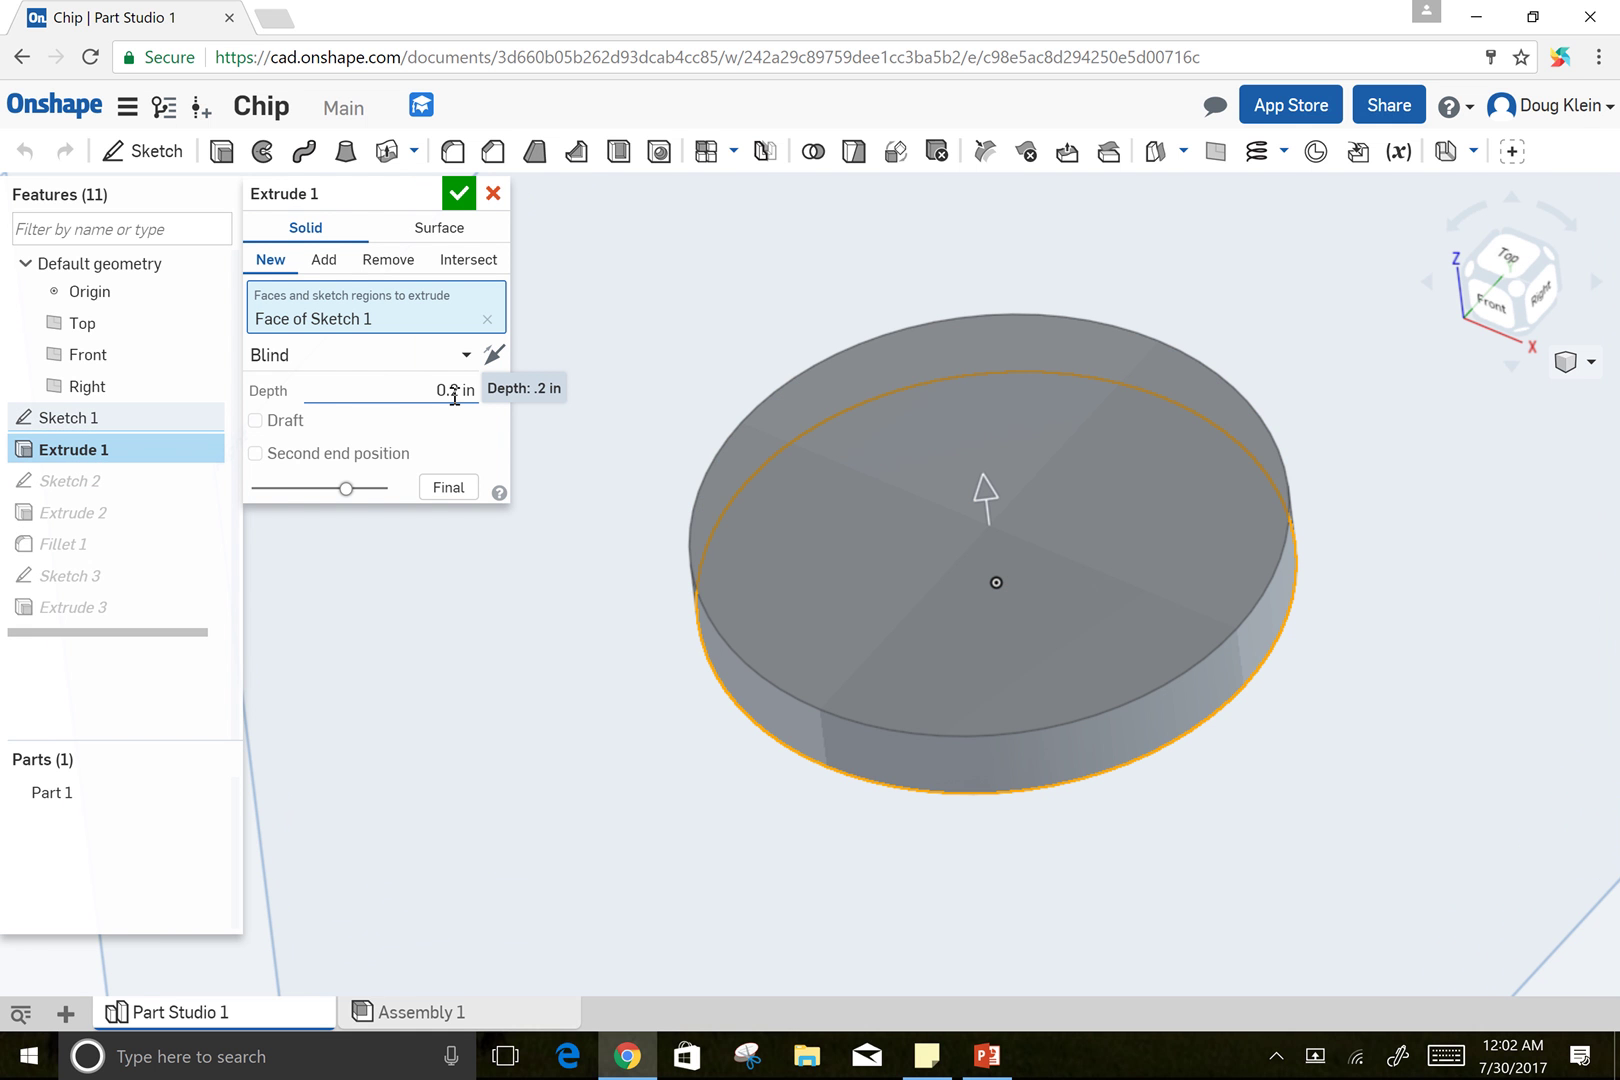
pyautogui.click(463, 391)
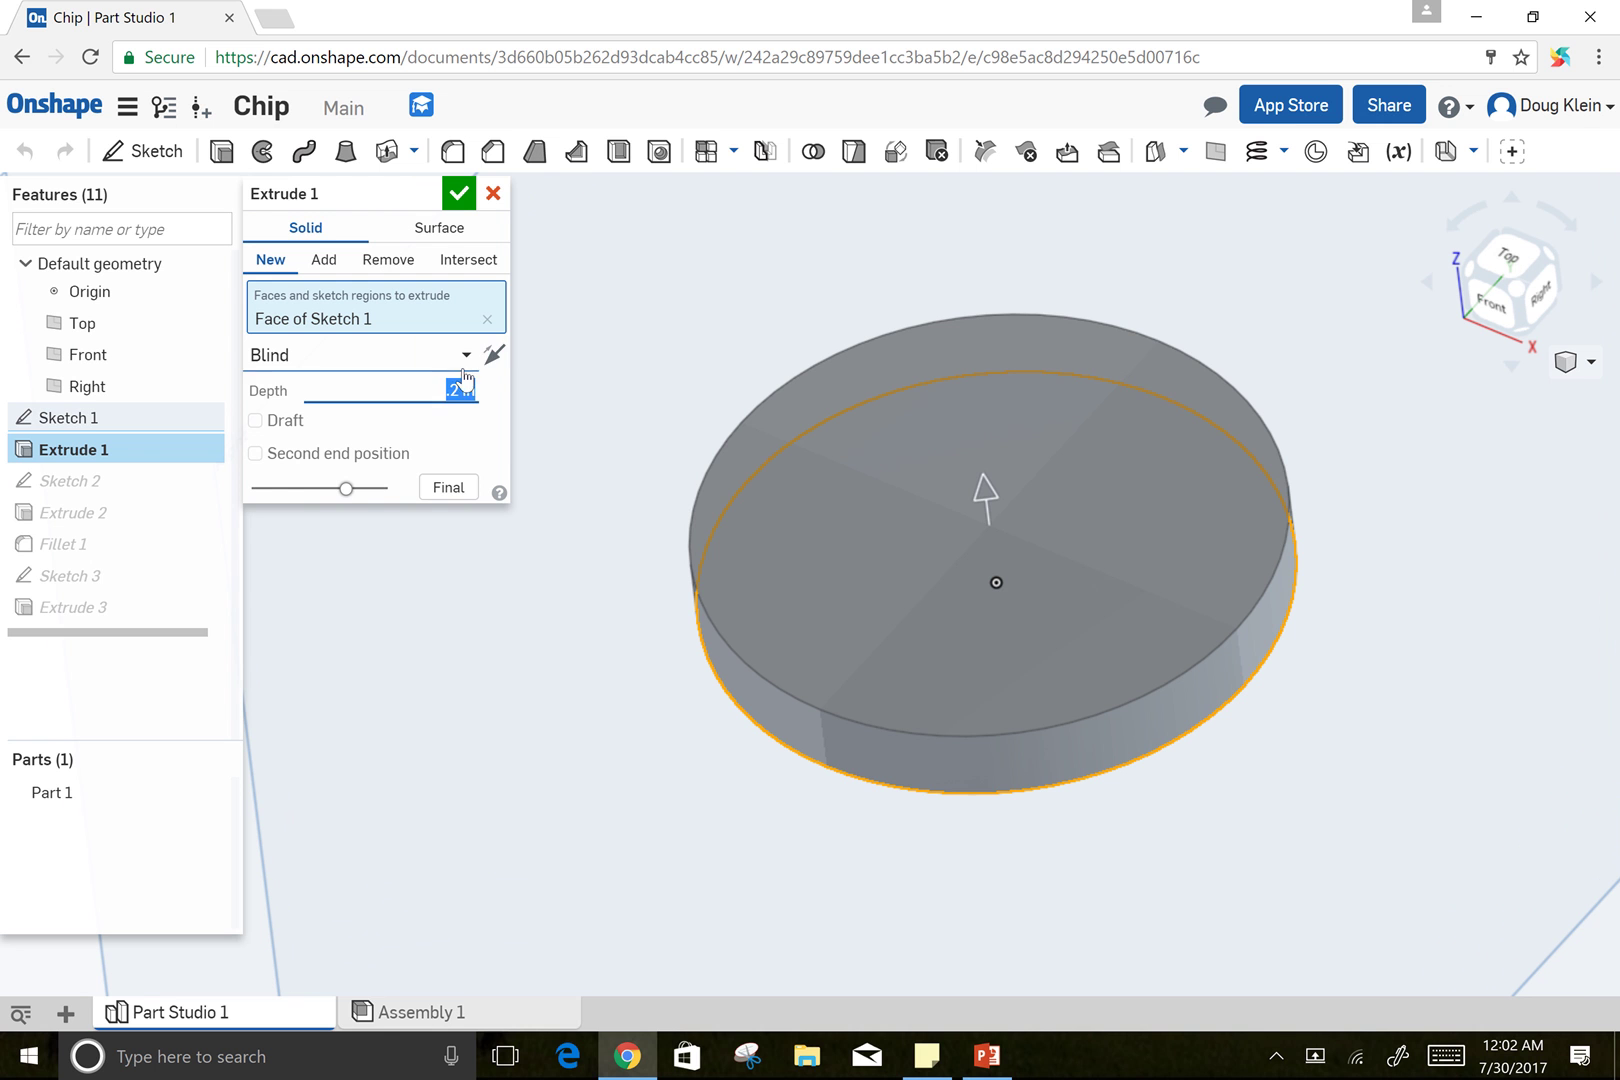
pyautogui.click(492, 194)
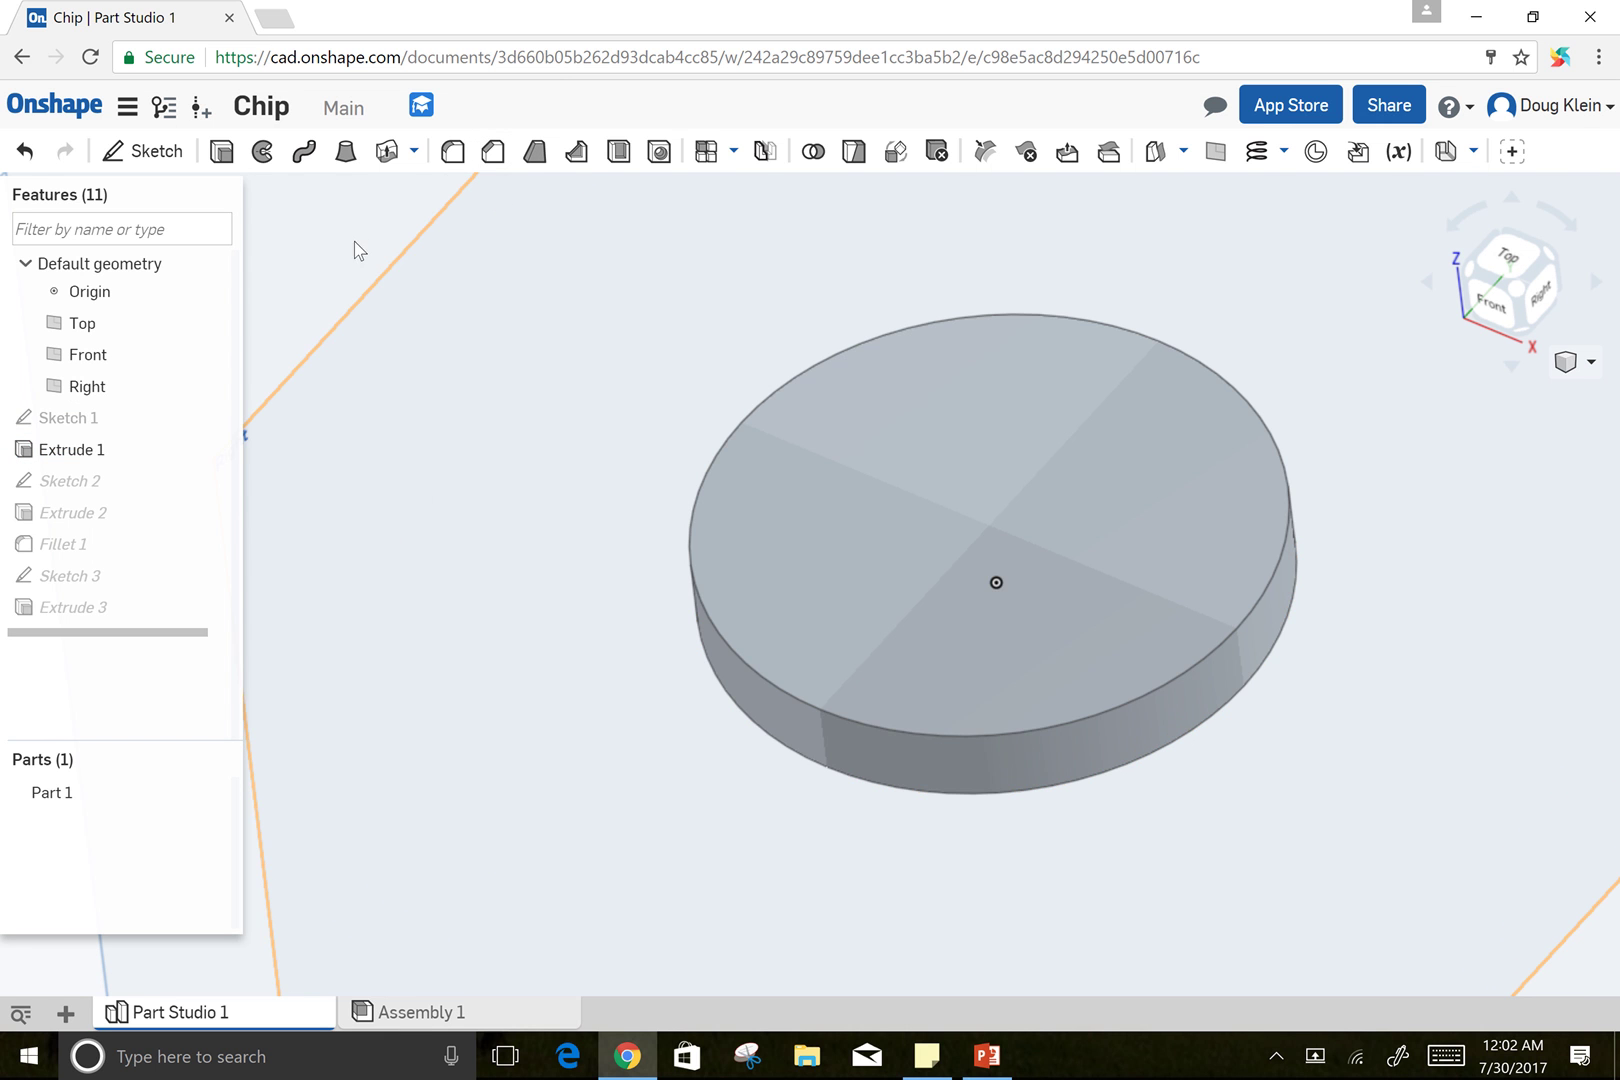